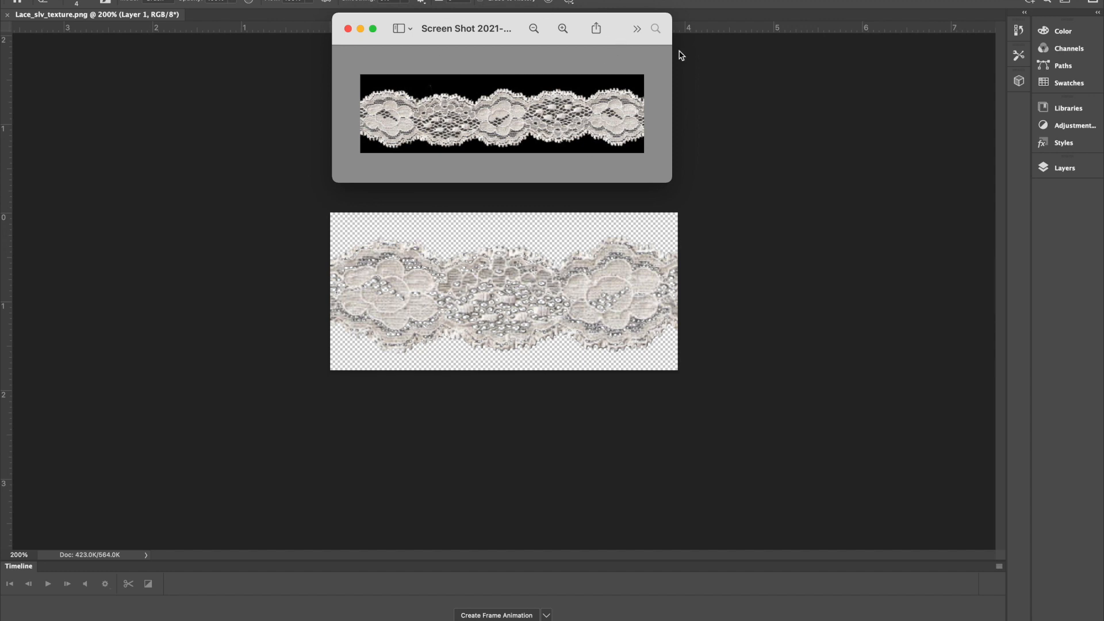
Compare the original lace screenshot with the cut-out lace in Lace_slv_texture.png by laying its window over the artwork.
{"action": "left_click_drag", "start_coordinate": [613, 31], "coordinate": [619, 222]}
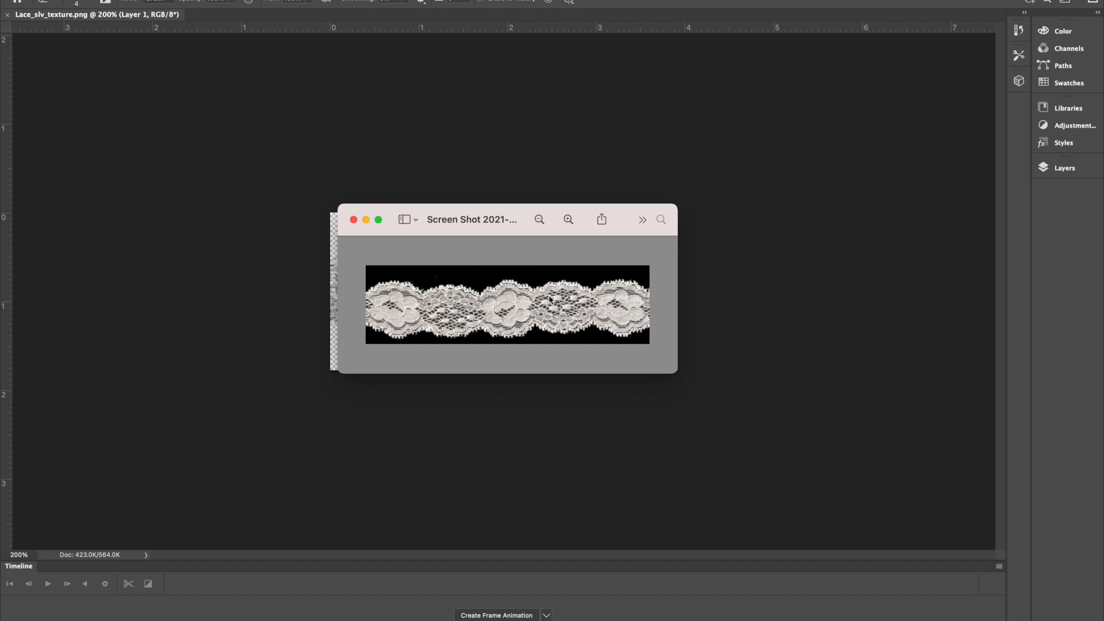
{"action": "mouse_move", "coordinate": [621, 219]}
{"action": "left_mouse_down"}
{"action": "mouse_move", "coordinate": [602, 208]}
{"action": "mouse_move", "coordinate": [614, 222]}
{"action": "left_mouse_up"}
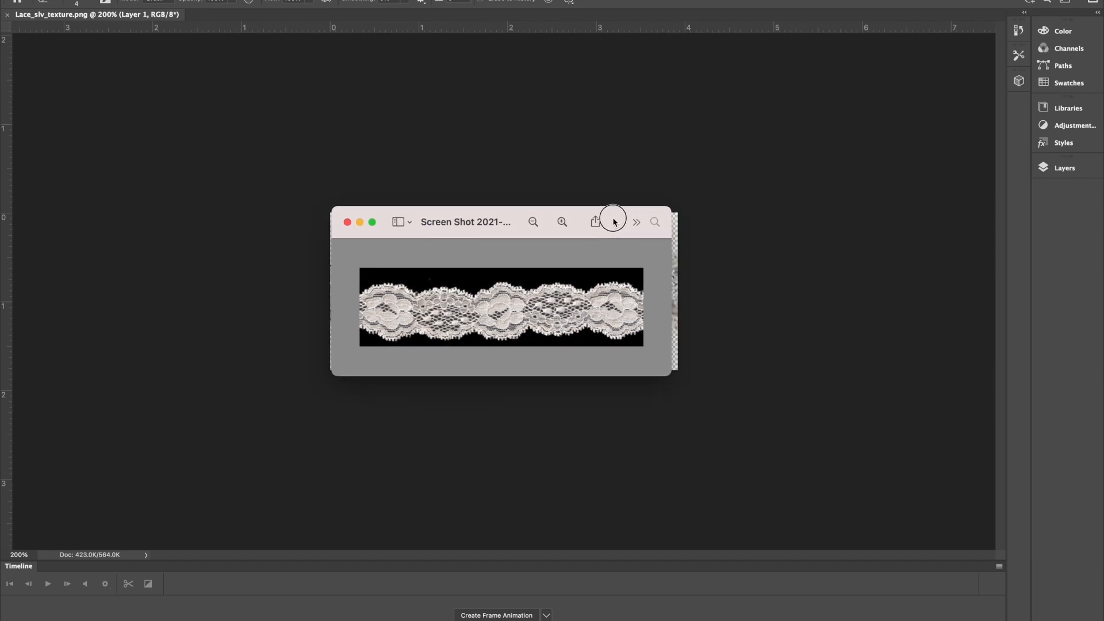
{"action": "left_click_drag", "start_coordinate": [614, 222], "coordinate": [623, 38]}
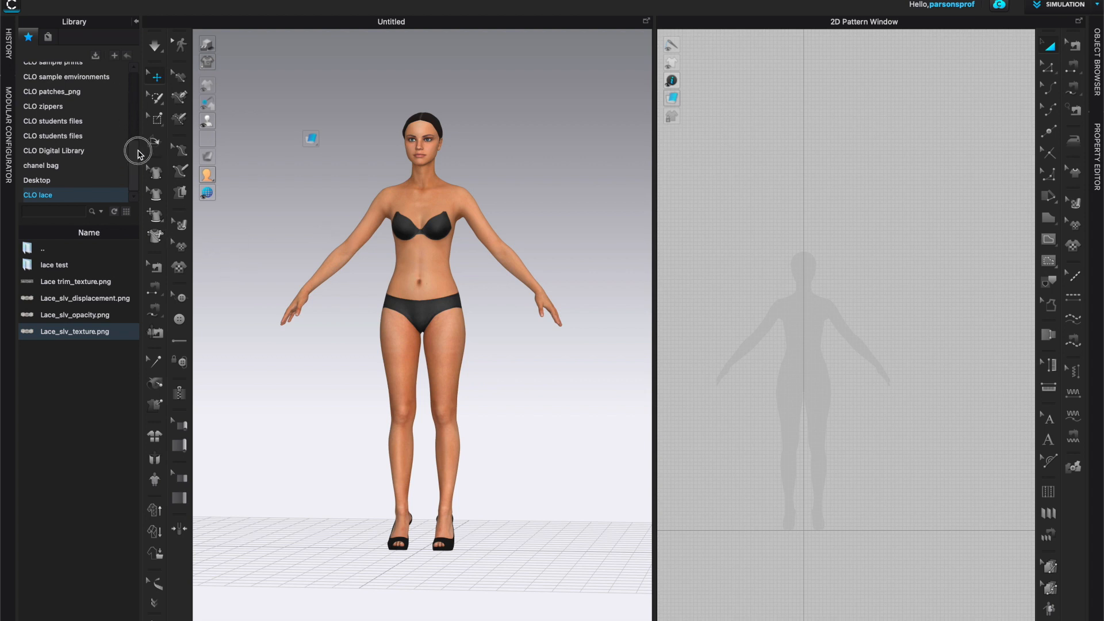
Switch to CLO and preview the texture, opacity and displacement images in the library's CLO lace folder.
{"action": "left_click_drag", "start_coordinate": [138, 77], "coordinate": [131, 176]}
{"action": "left_click", "coordinate": [41, 197]}
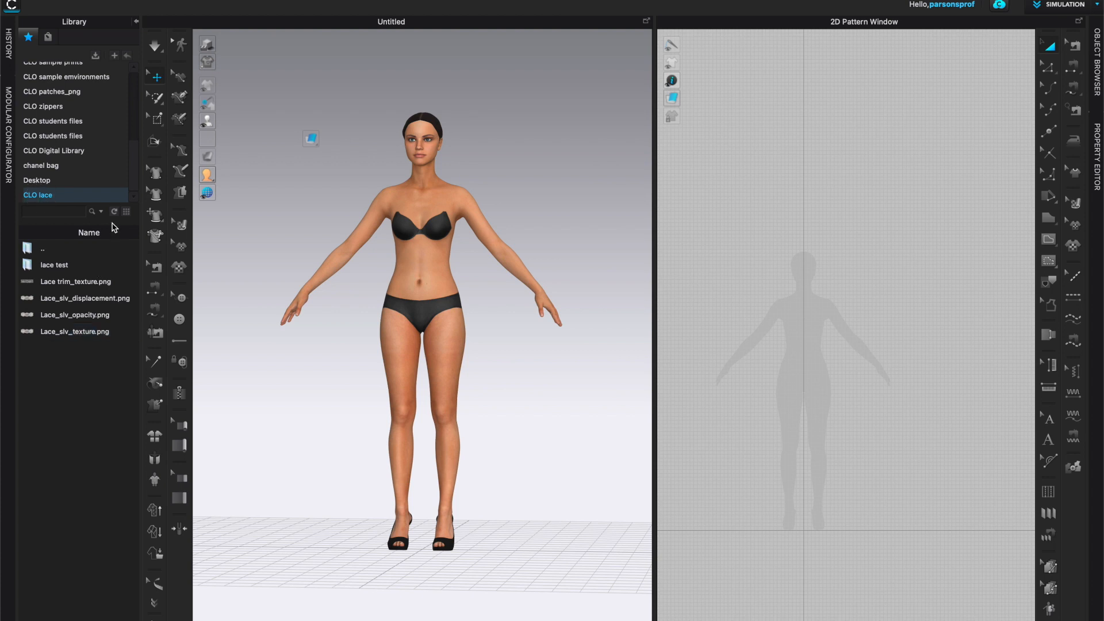
{"action": "mouse_move", "coordinate": [92, 319]}
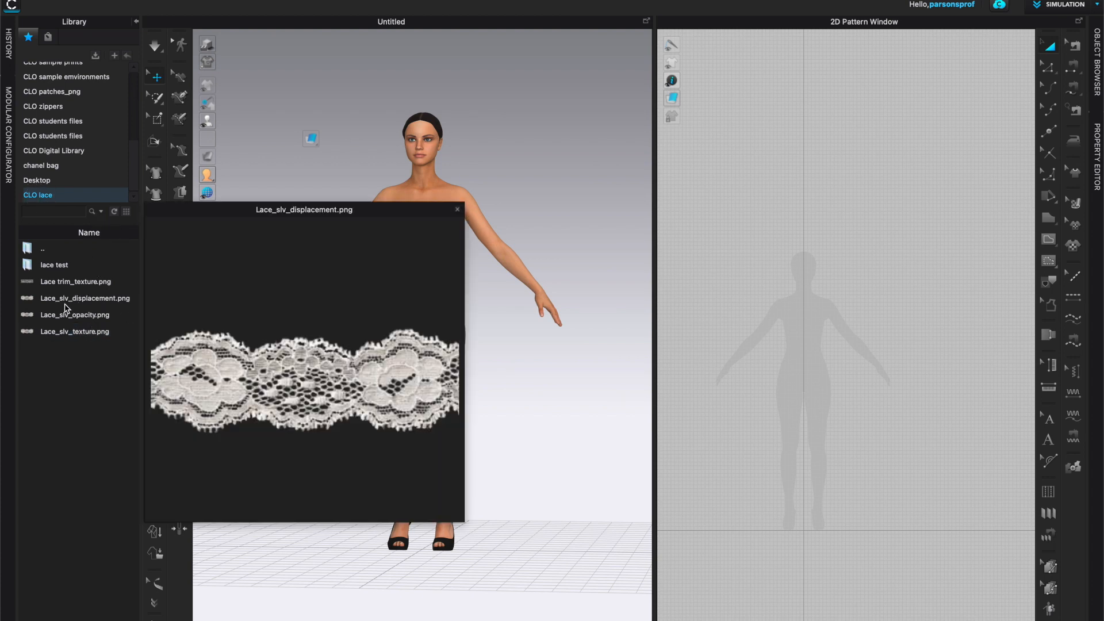
{"action": "mouse_move", "coordinate": [63, 286]}
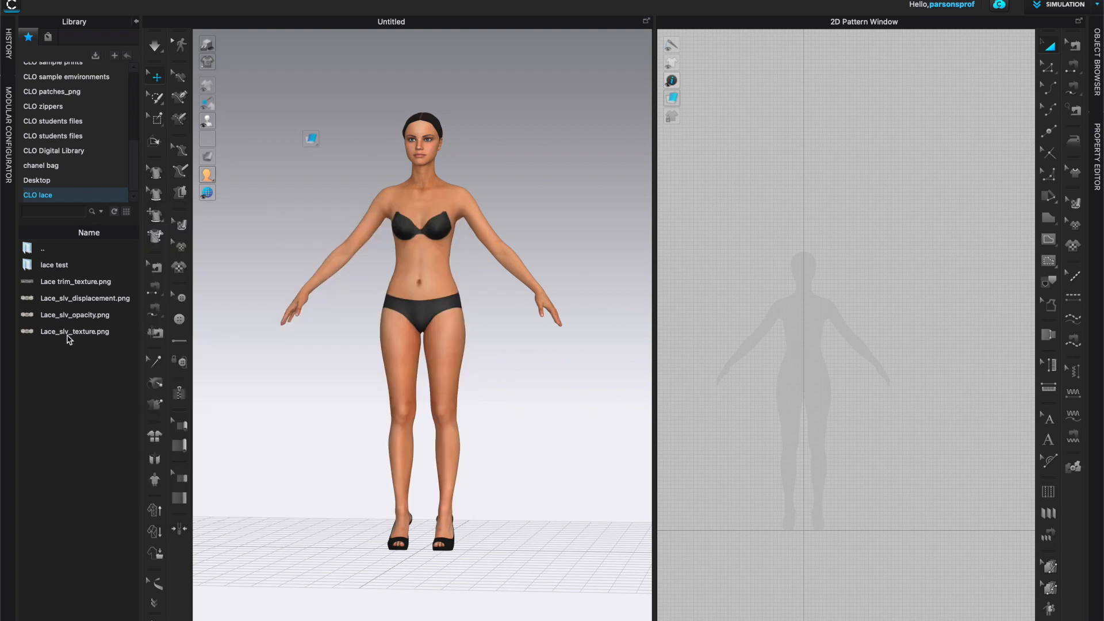
{"action": "mouse_move", "coordinate": [65, 336]}
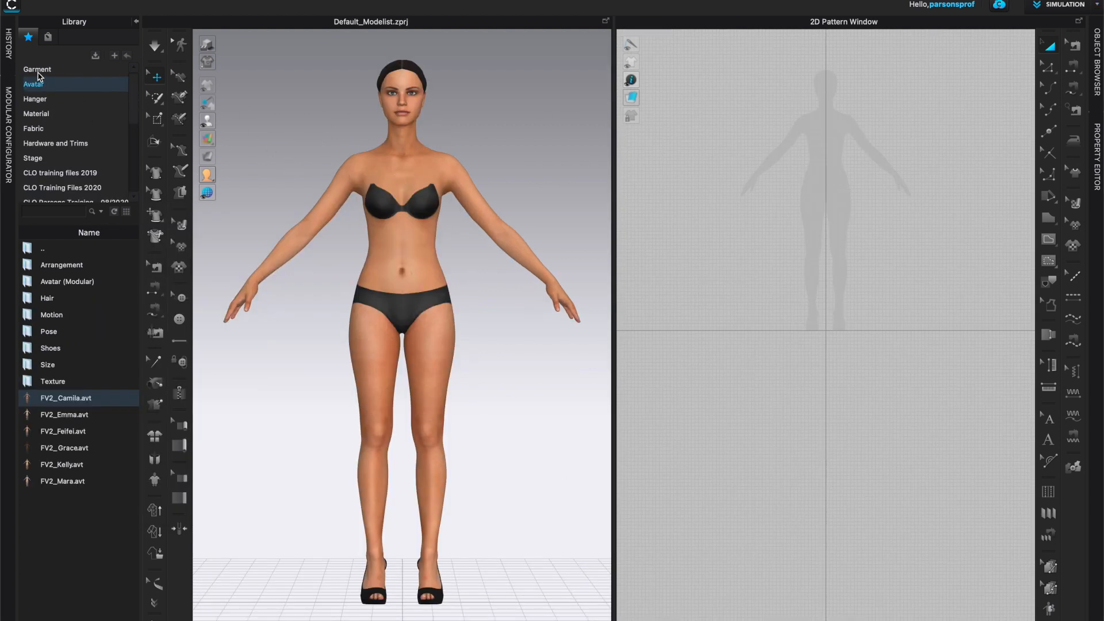
Load the Female_T-shirt.zpac garment from the library's Garment folder onto the avatar.
{"action": "left_click", "coordinate": [37, 71]}
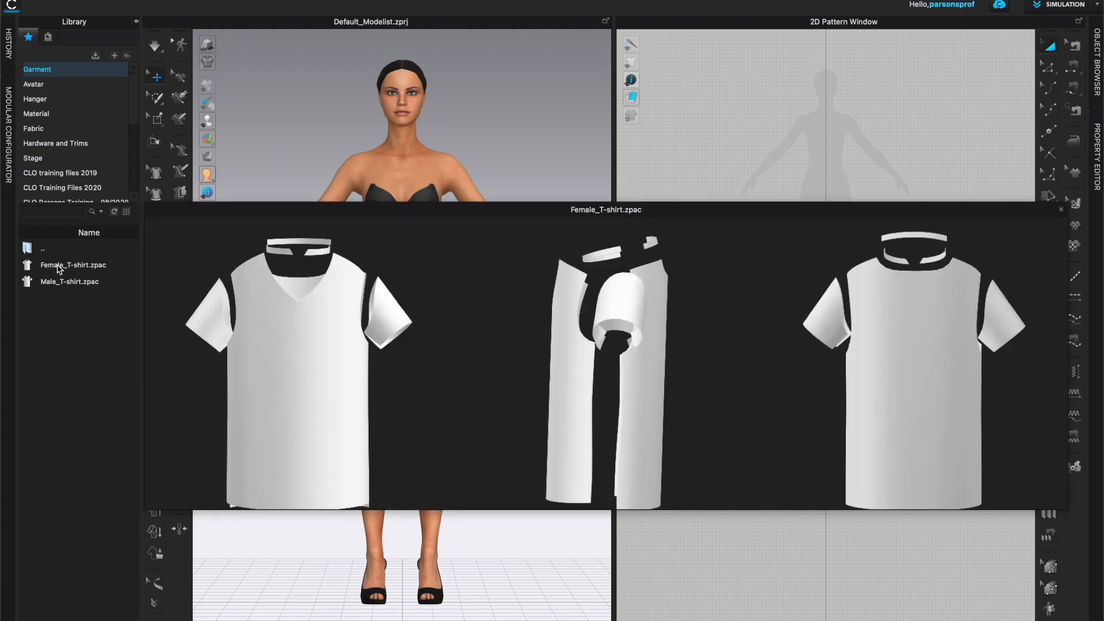
{"action": "right_click", "coordinate": [59, 269]}
{"action": "left_click", "coordinate": [83, 274]}
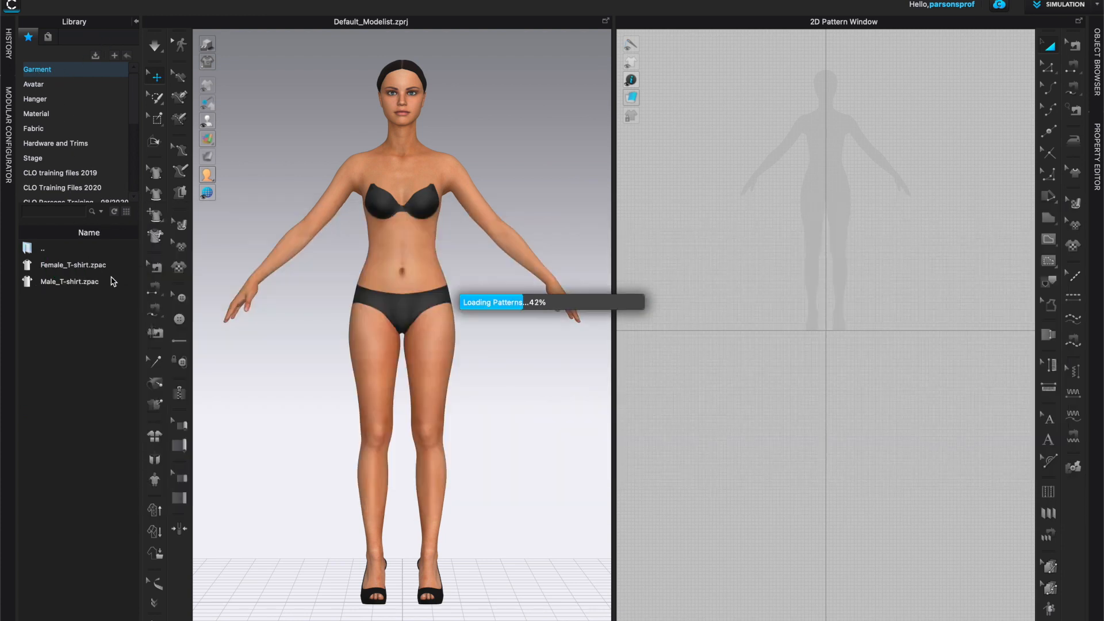
{"action": "left_click", "coordinate": [523, 328]}
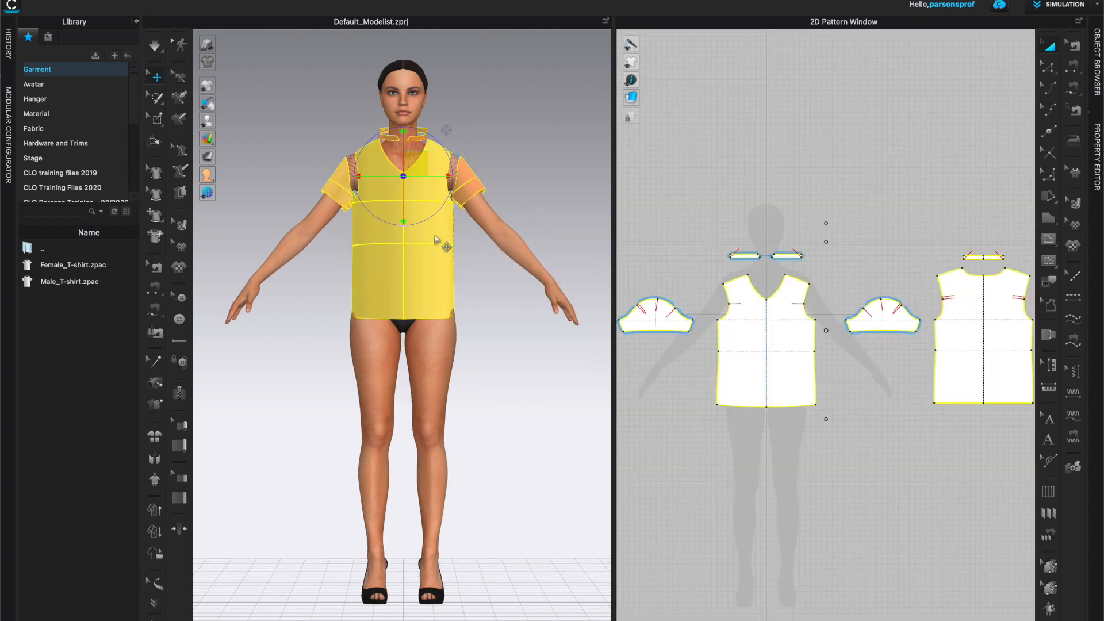
Simulate the T-shirt so it drapes on the avatar, and set the garment display to a plain white surface.
{"action": "key", "text": "space"}
{"action": "mouse_move", "coordinate": [209, 139]}
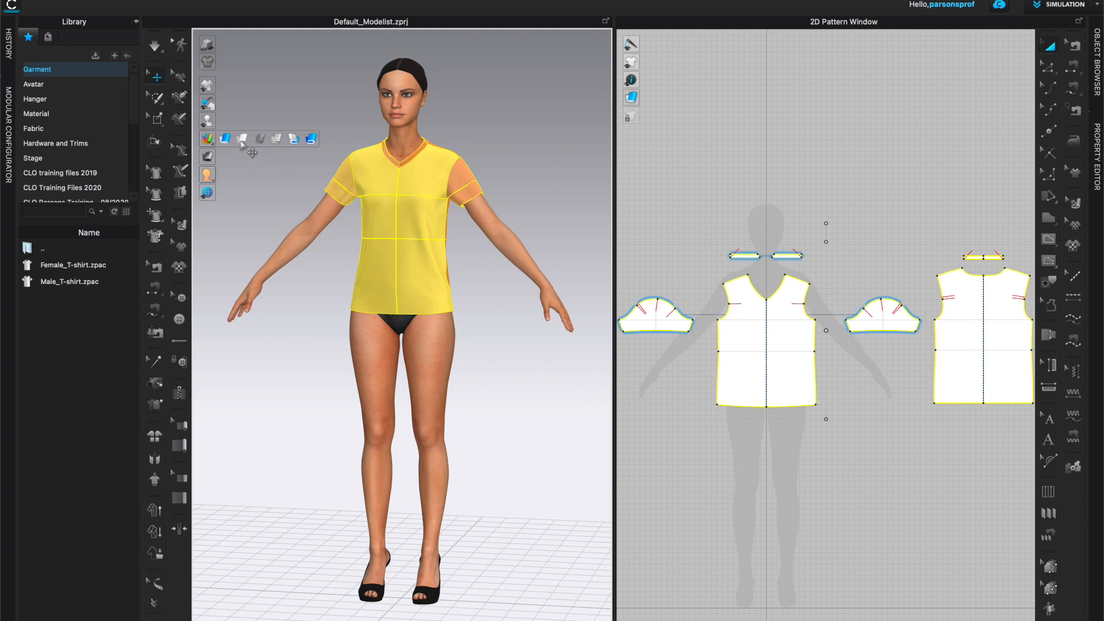
{"action": "left_click", "coordinate": [241, 142]}
{"action": "left_click", "coordinate": [489, 308]}
{"action": "right_click_drag", "start_coordinate": [489, 308], "coordinate": [485, 257]}
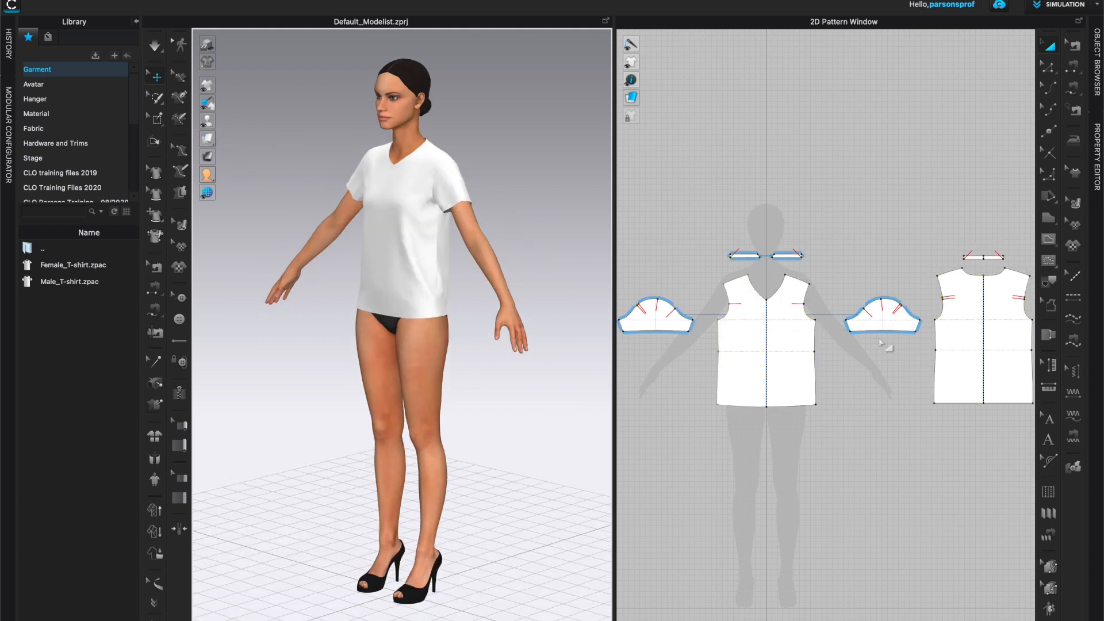
{"action": "scroll", "coordinate": [868, 361], "scroll_direction": "up", "scroll_amount": 5}
{"action": "right_click_drag", "start_coordinate": [944, 297], "coordinate": [861, 338]}
{"action": "scroll", "coordinate": [838, 357], "scroll_direction": "up", "scroll_amount": 2}
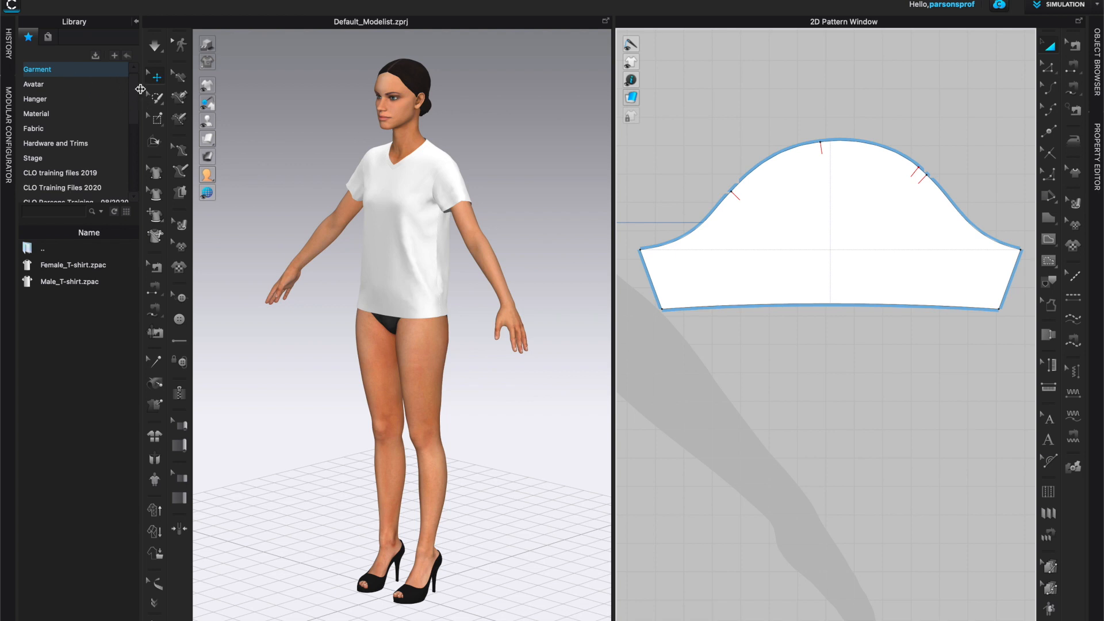
{"action": "mouse_move", "coordinate": [134, 92]}
{"action": "left_mouse_down"}
{"action": "mouse_move", "coordinate": [140, 168]}
{"action": "mouse_move", "coordinate": [136, 75]}
{"action": "left_mouse_up"}
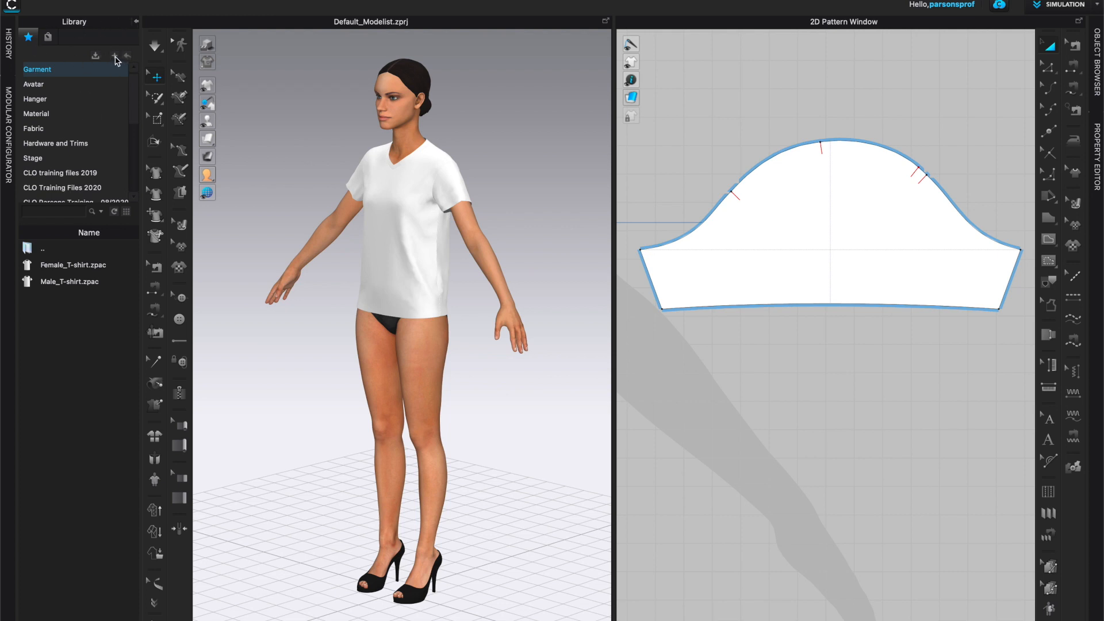
{"action": "left_click", "coordinate": [115, 56]}
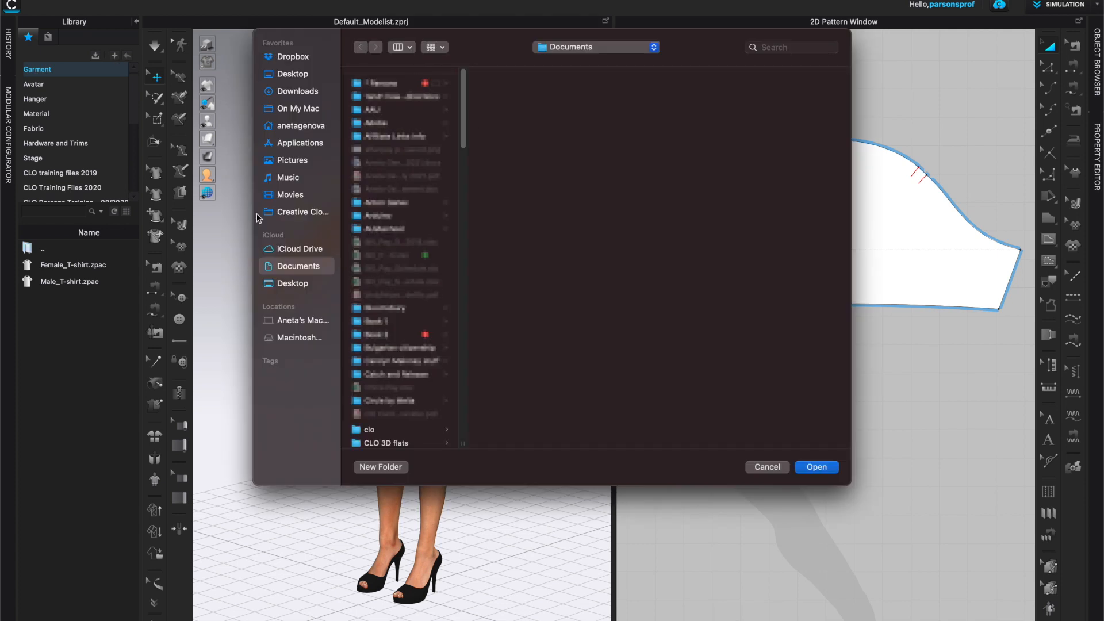
{"action": "left_click", "coordinate": [768, 467]}
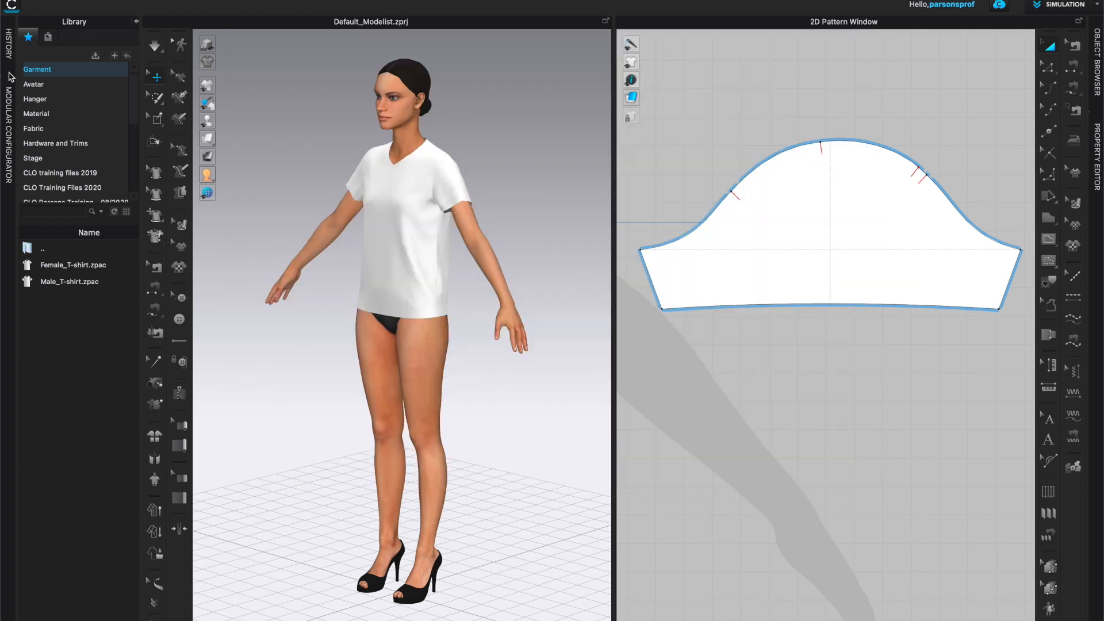
Open the CLO lace folder in the library and check the sleeve lace texture, opacity and displacement images.
{"action": "left_click_drag", "start_coordinate": [133, 96], "coordinate": [132, 177]}
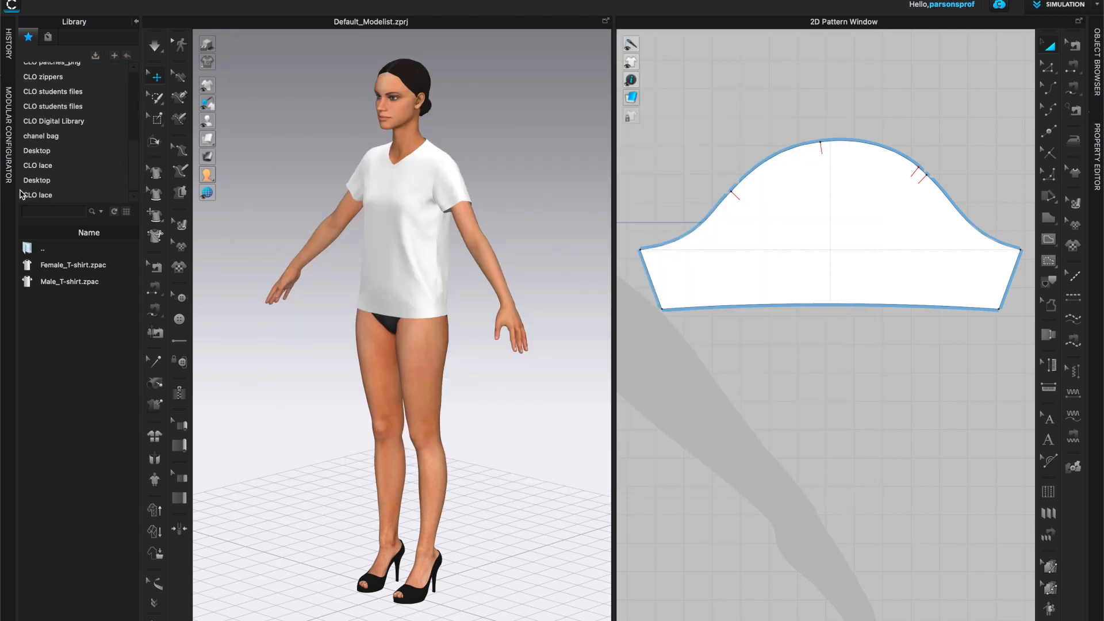
{"action": "left_click", "coordinate": [36, 195]}
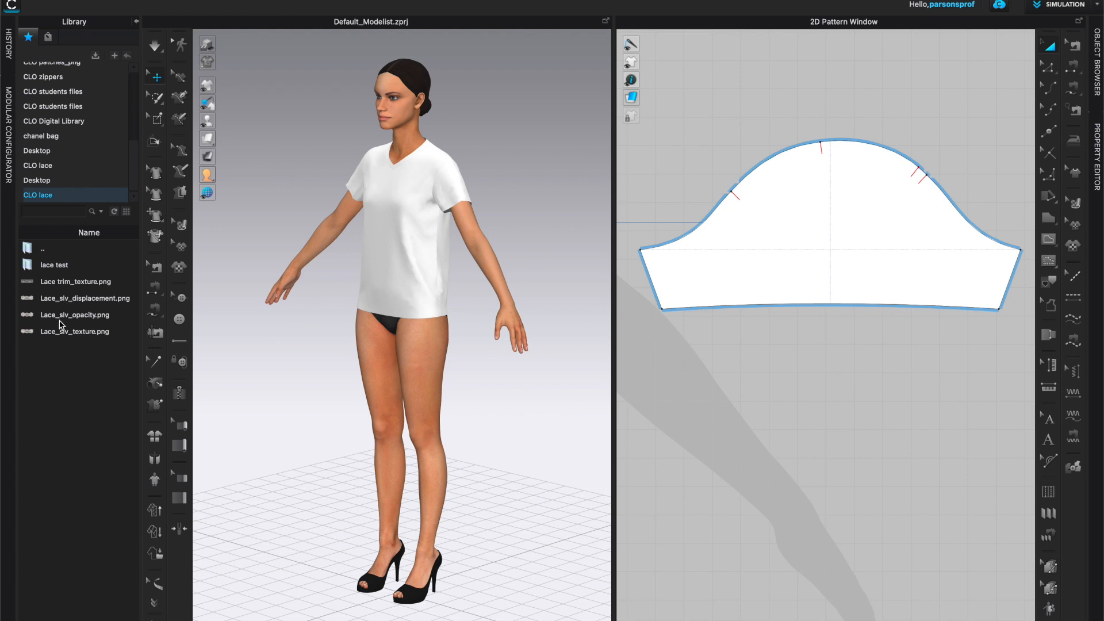
{"action": "mouse_move", "coordinate": [64, 339]}
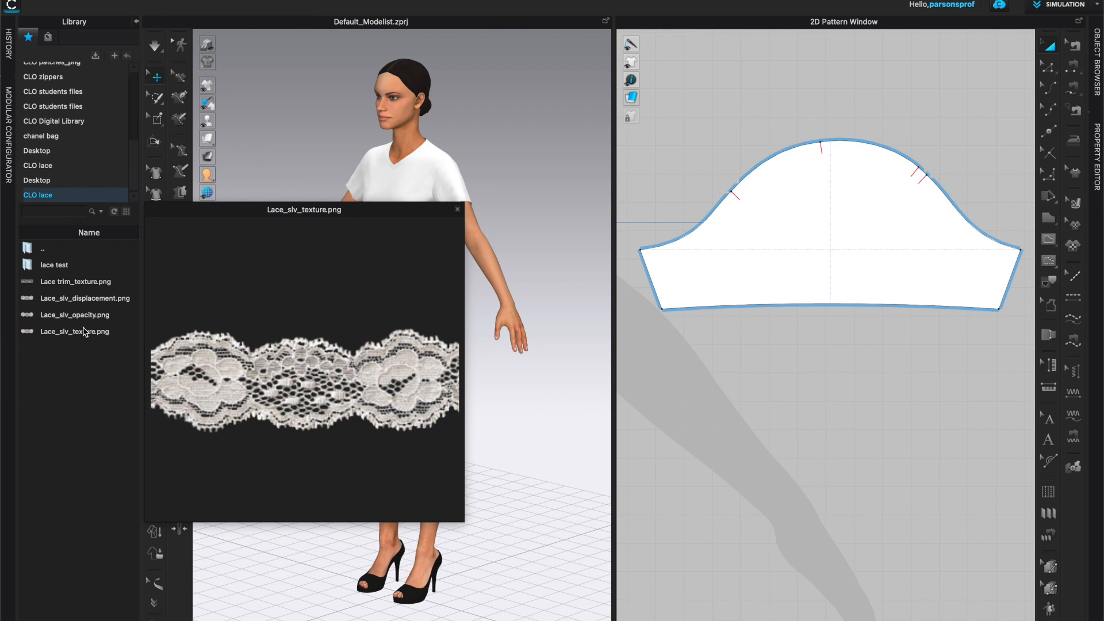
{"action": "mouse_move", "coordinate": [81, 320]}
{"action": "mouse_move", "coordinate": [109, 308]}
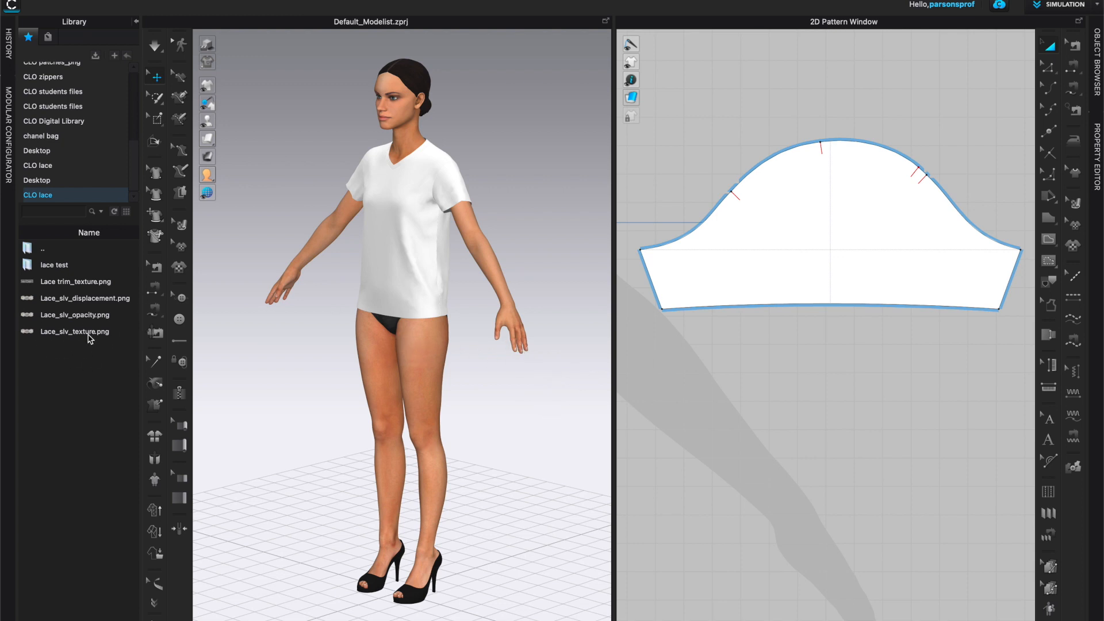
Add Lace_slv_texture.png as a graphic on the lower part of the sleeve pattern with a width of 4 in.
{"action": "right_click", "coordinate": [69, 334]}
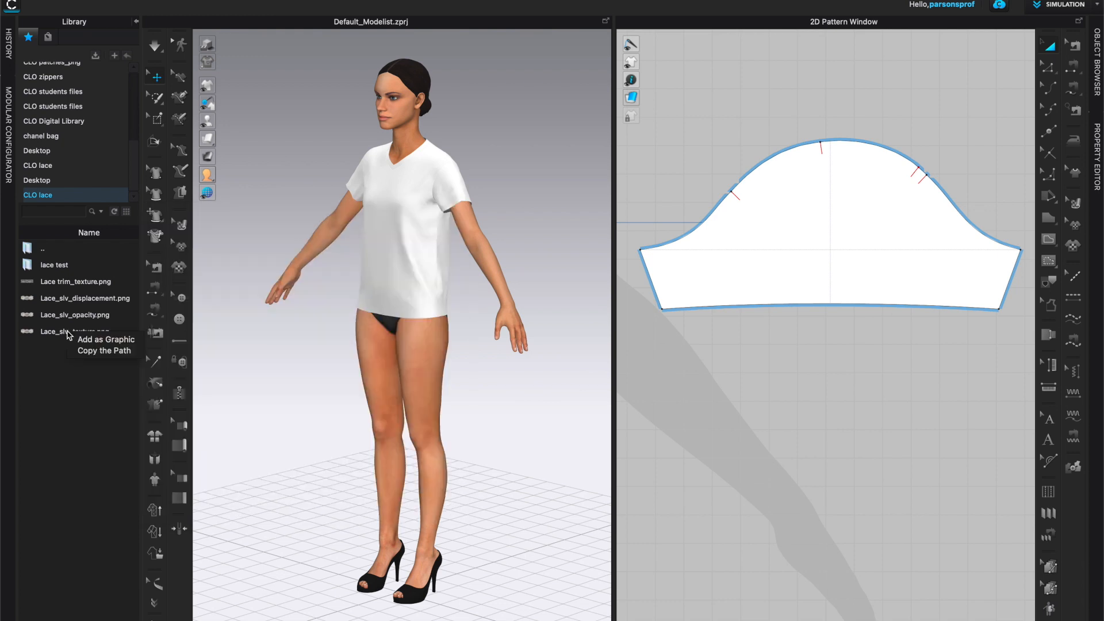
{"action": "left_click", "coordinate": [101, 339]}
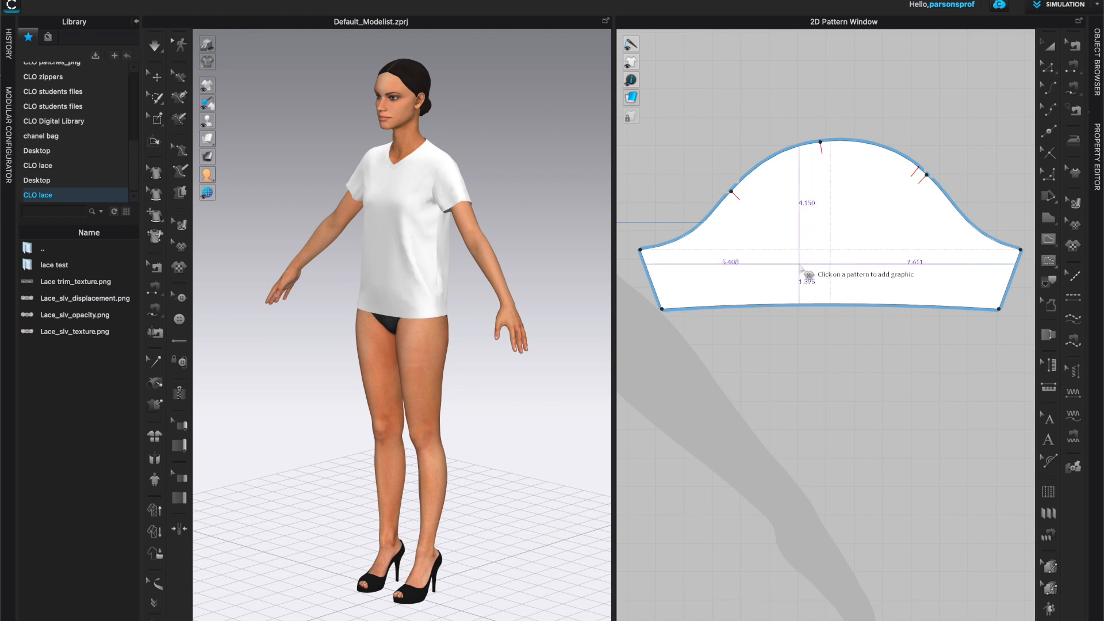
{"action": "left_click", "coordinate": [800, 266]}
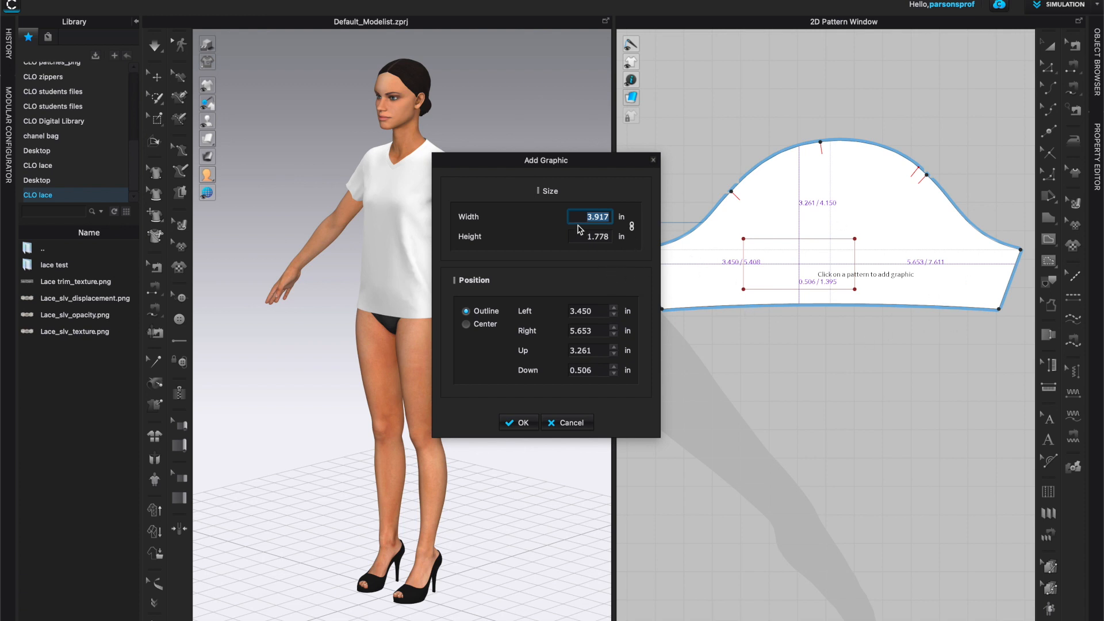
{"action": "type", "text": "4"}
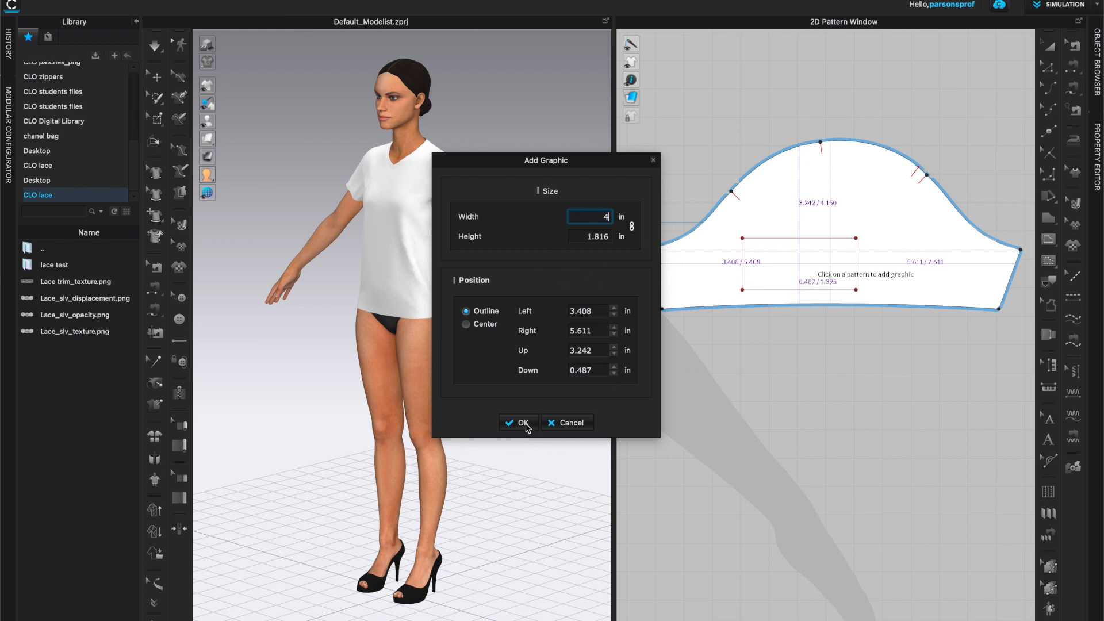
{"action": "left_click", "coordinate": [524, 424]}
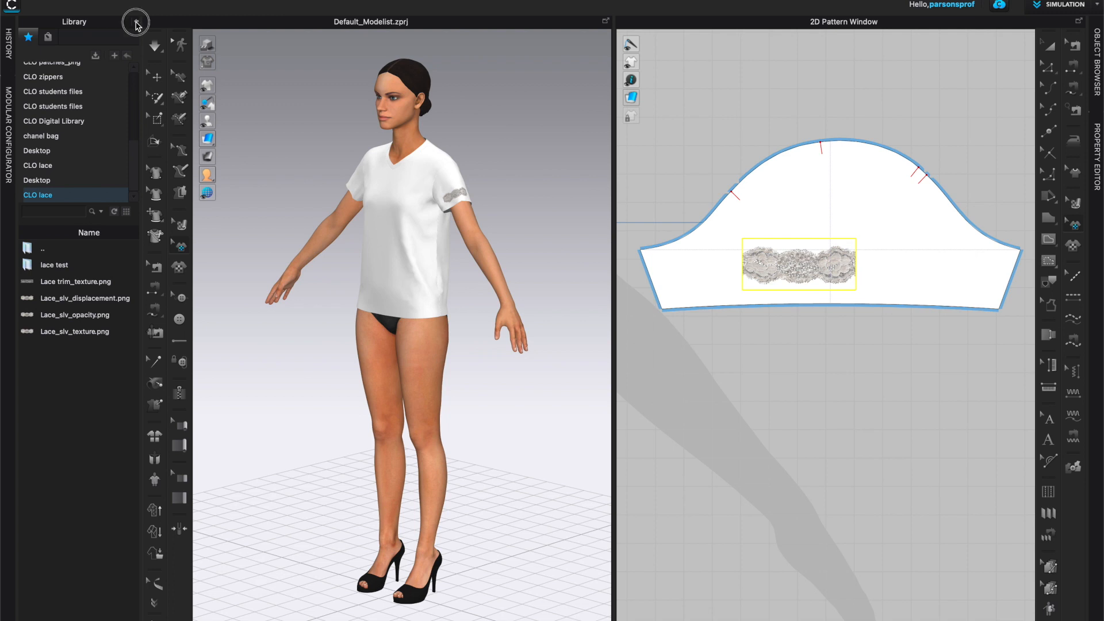
Collapse the library and enlarge the 2D pattern window over the 3D view to work on the sleeve.
{"action": "left_click", "coordinate": [136, 25]}
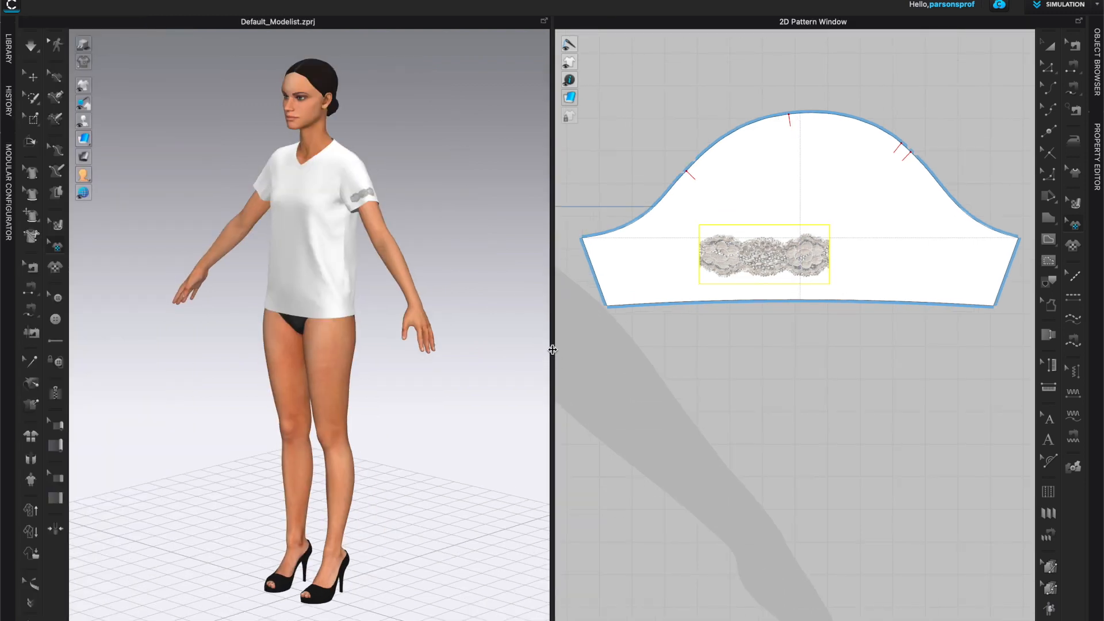
{"action": "left_click_drag", "start_coordinate": [552, 350], "coordinate": [426, 353]}
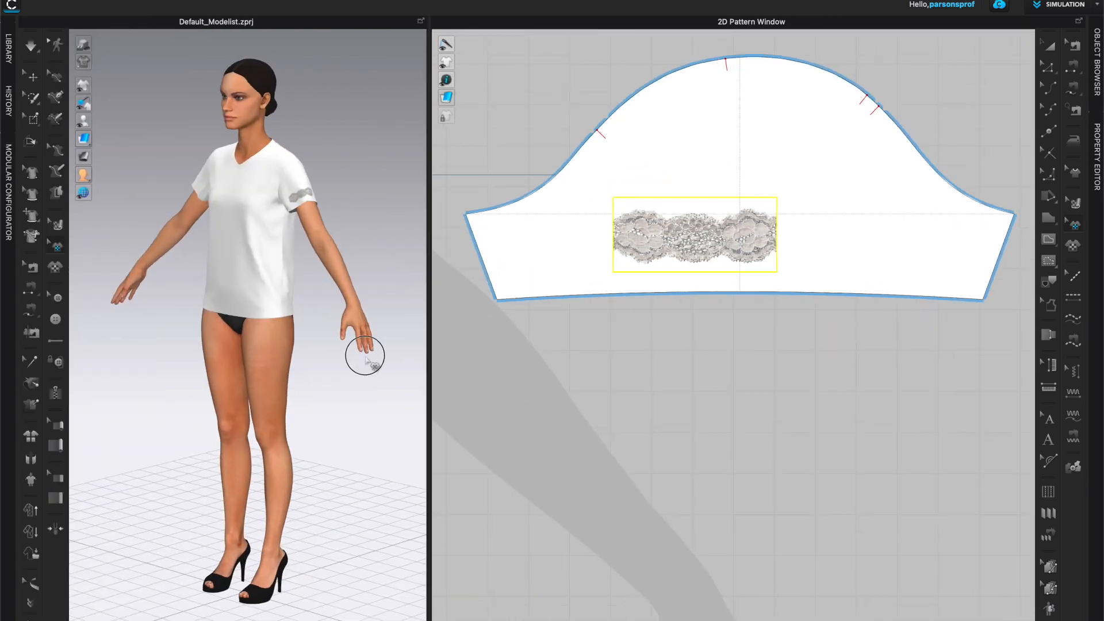
{"action": "left_click_drag", "start_coordinate": [327, 361], "coordinate": [320, 357]}
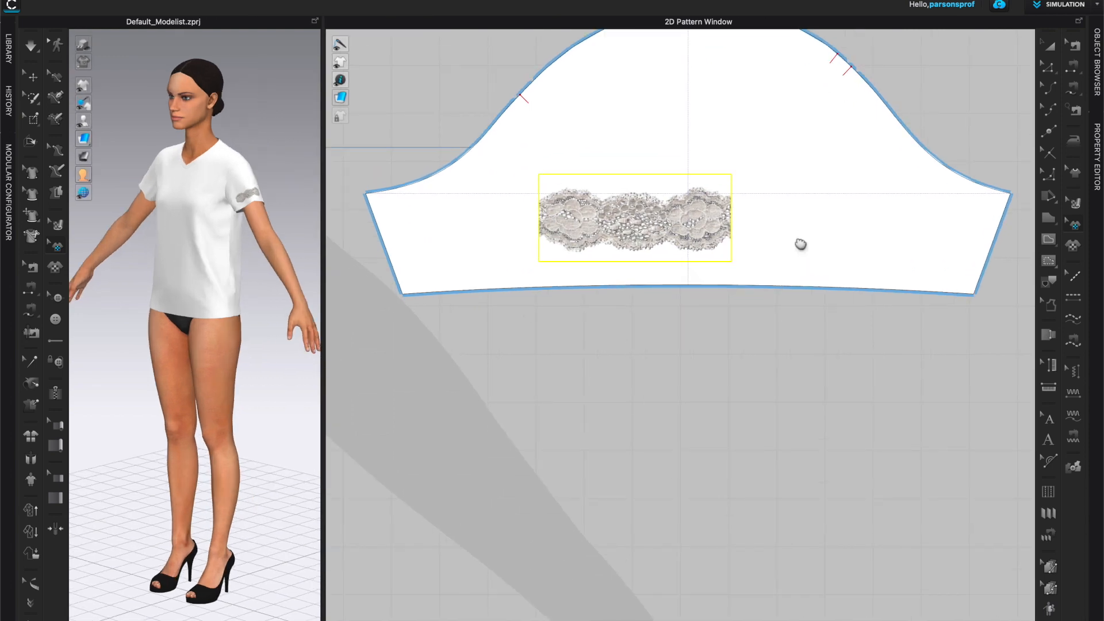
{"action": "right_click_drag", "start_coordinate": [801, 239], "coordinate": [801, 315]}
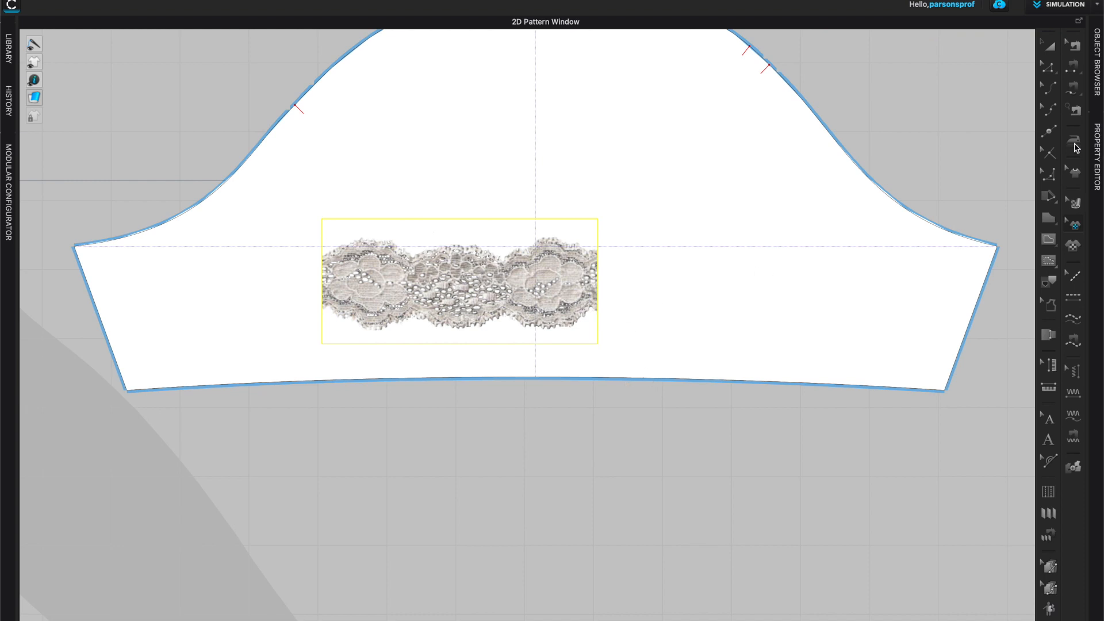
Move the lace graphic to the sleeve's centre line so its lower scallops sit just above the hem.
{"action": "left_click_drag", "start_coordinate": [510, 268], "coordinate": [586, 311]}
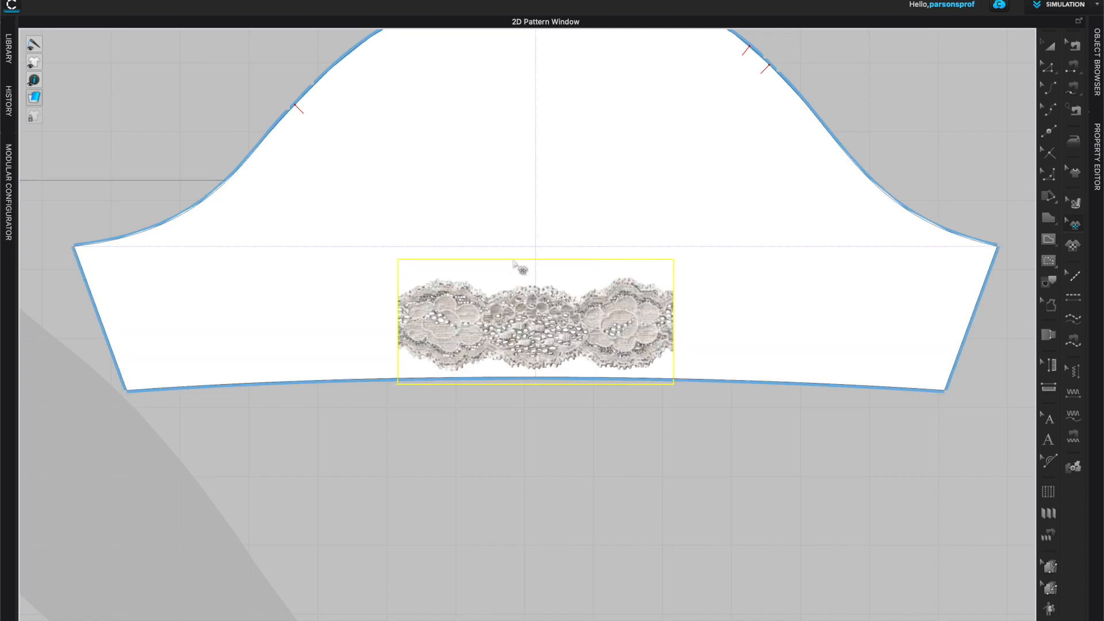
{"action": "middle_click_drag", "start_coordinate": [595, 242], "coordinate": [627, 135]}
{"action": "scroll", "coordinate": [614, 189], "scroll_direction": "up", "scroll_amount": 1}
{"action": "scroll", "coordinate": [614, 190], "scroll_direction": "down", "scroll_amount": 1}
{"action": "middle_click_drag", "start_coordinate": [614, 190], "coordinate": [600, 278]}
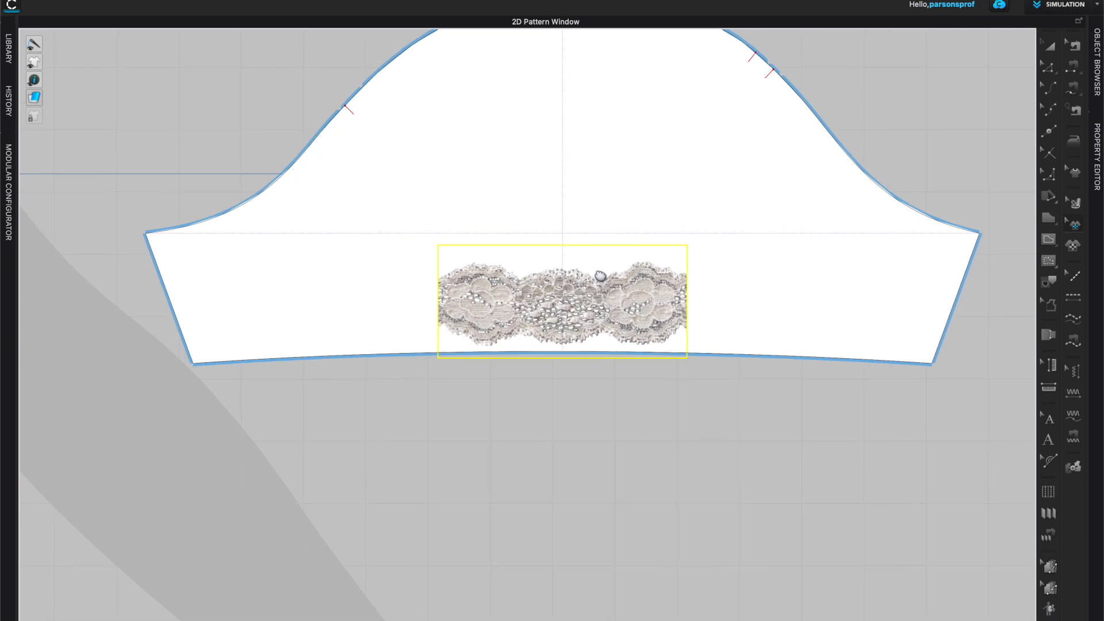
{"action": "left_click_drag", "start_coordinate": [590, 310], "coordinate": [590, 325]}
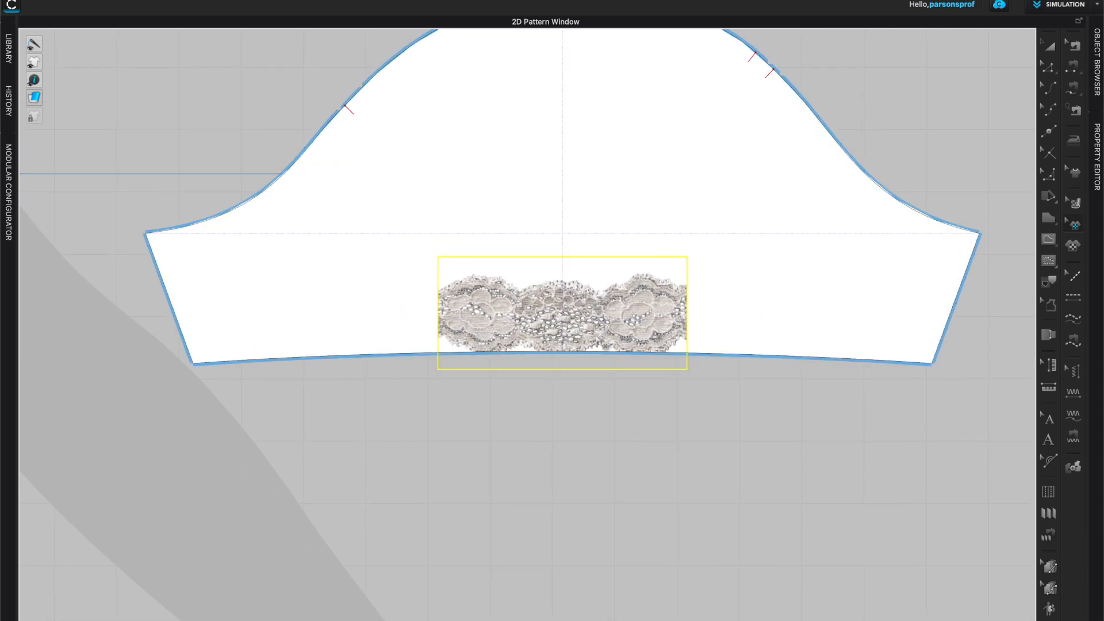
{"action": "middle_click_drag", "start_coordinate": [597, 323], "coordinate": [594, 324]}
{"action": "left_click_drag", "start_coordinate": [576, 322], "coordinate": [578, 316]}
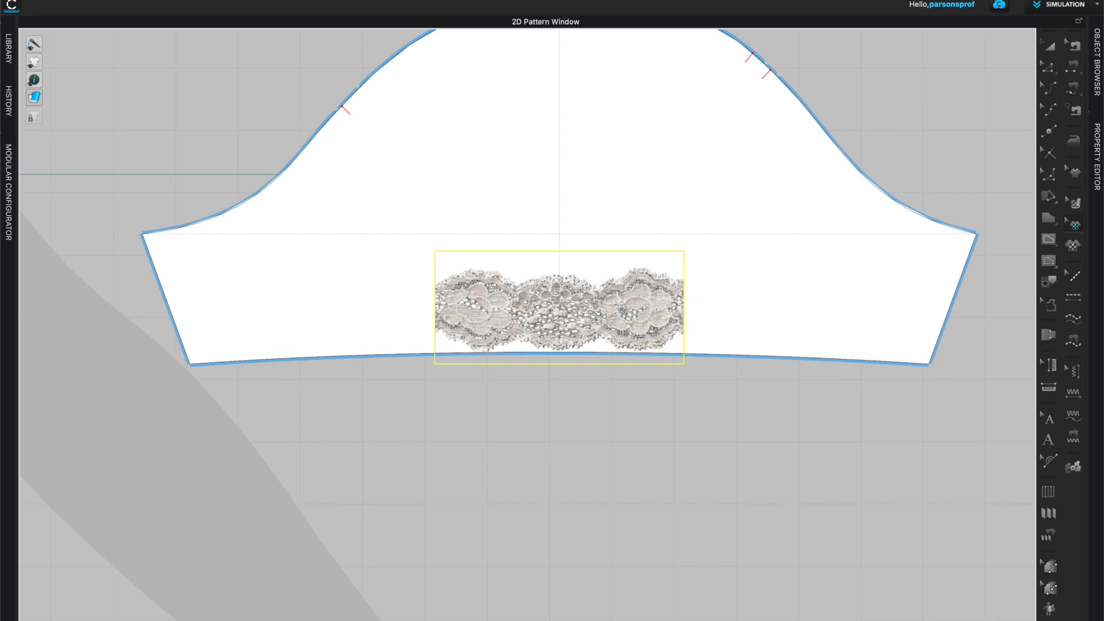
Paste a copy of the lace graphic edge to edge on the original's right side, level along the sleeve hem.
{"action": "key", "text": "super+v"}
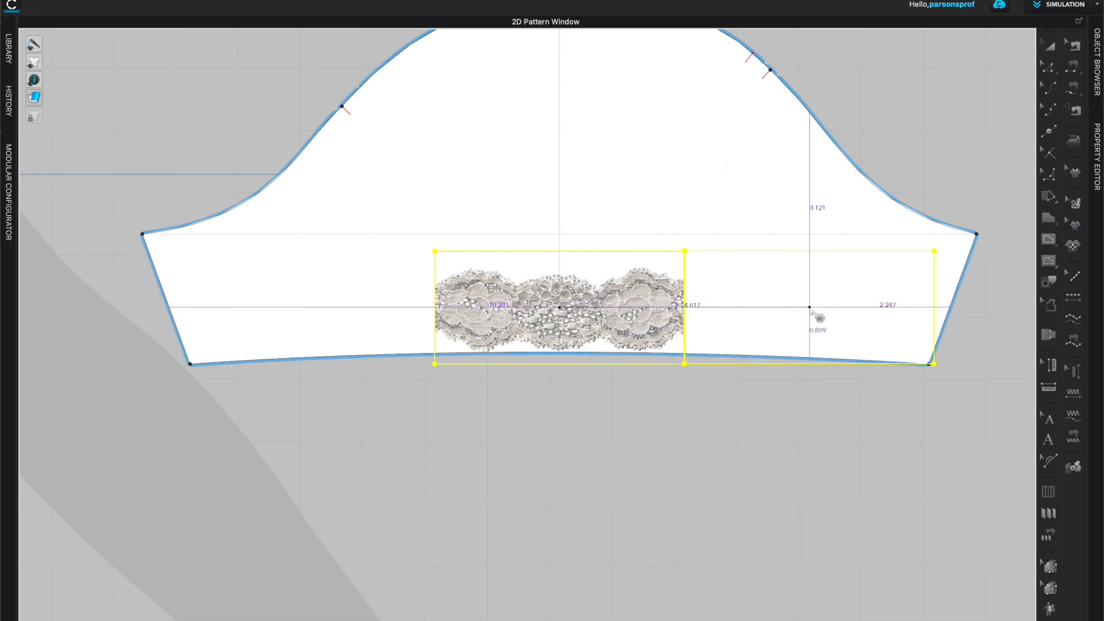
{"action": "left_click", "coordinate": [811, 310]}
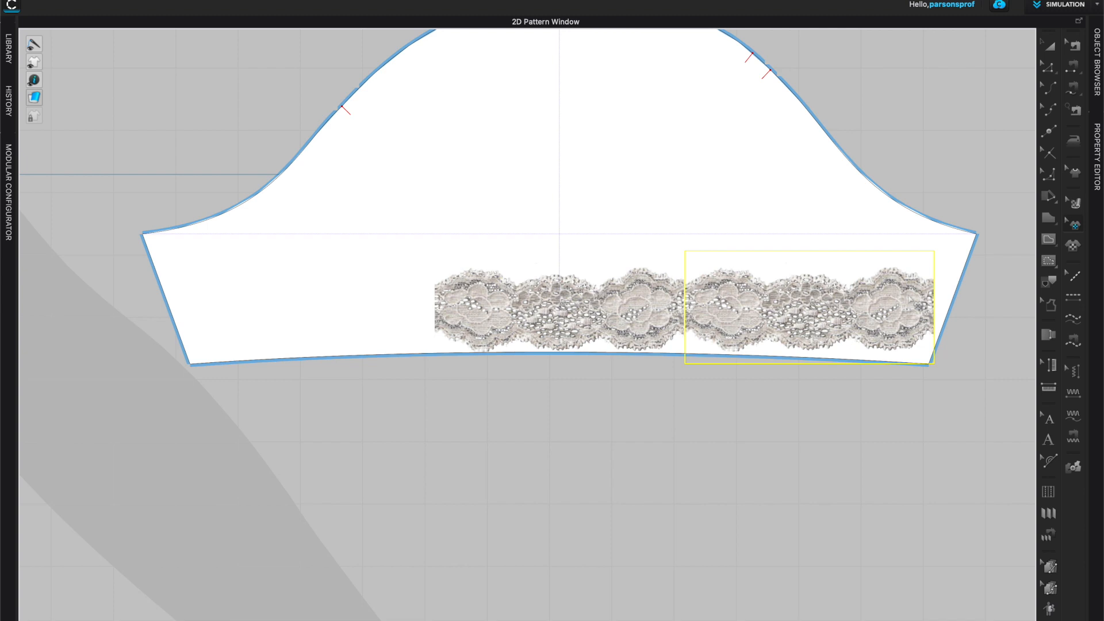
Undo the pasted lace copy and scale the original lace graphic up slightly from its centre.
{"action": "key", "text": "ctrl+z"}
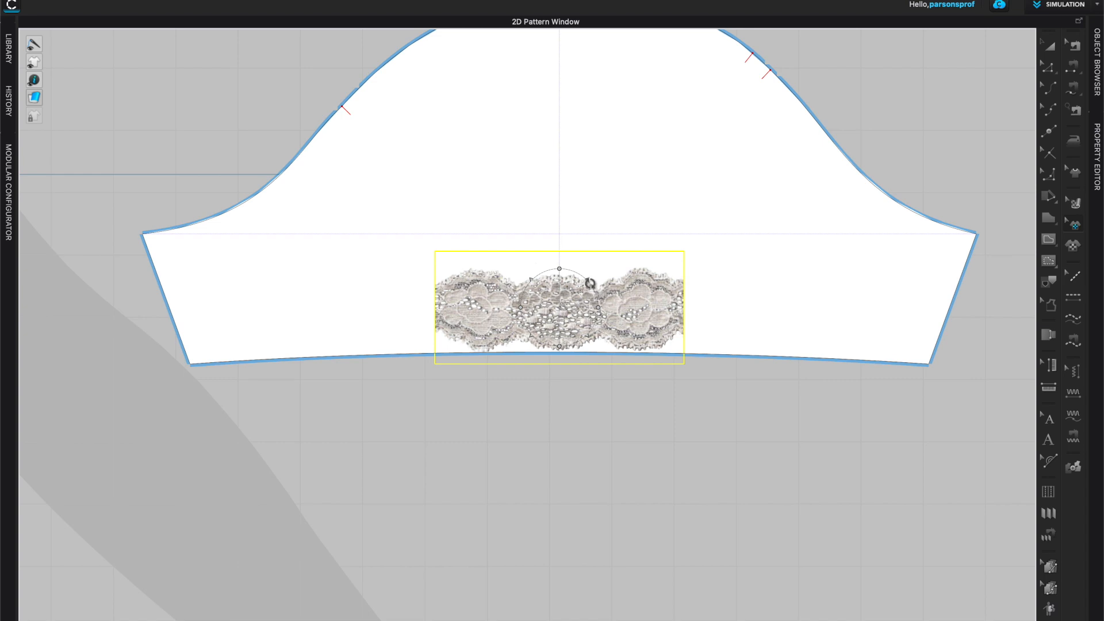
{"action": "left_click", "coordinate": [593, 281]}
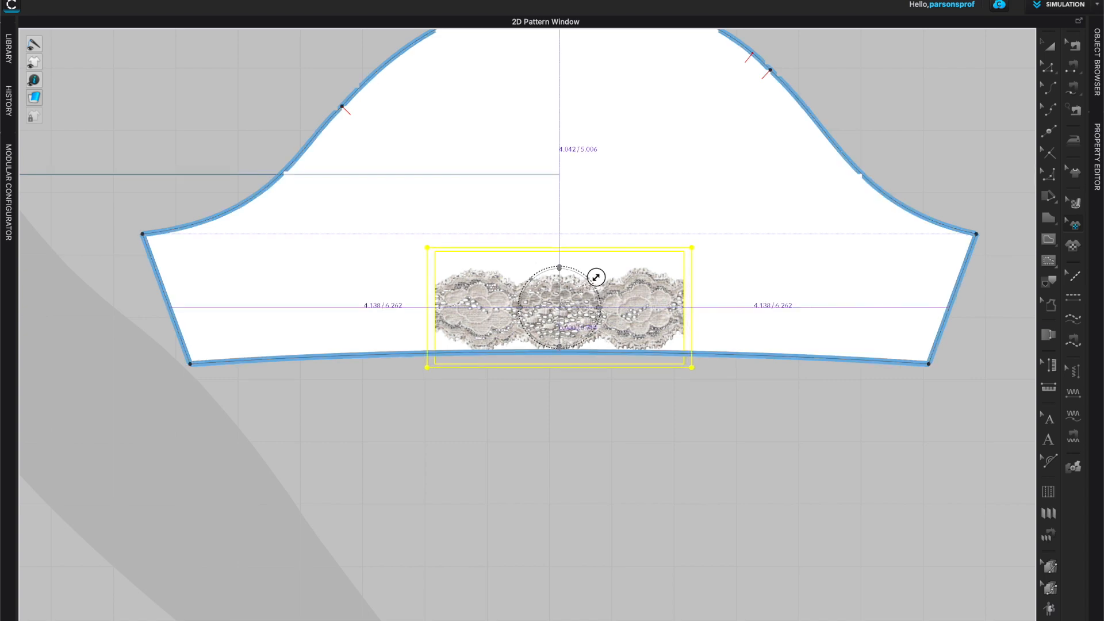
{"action": "left_click_drag", "start_coordinate": [596, 277], "coordinate": [596, 278]}
Add copies of the enlarged lace graphic edge to edge on both sides of the original to span the sleeve's full width.
{"action": "left_click_drag", "start_coordinate": [615, 319], "coordinate": [830, 309]}
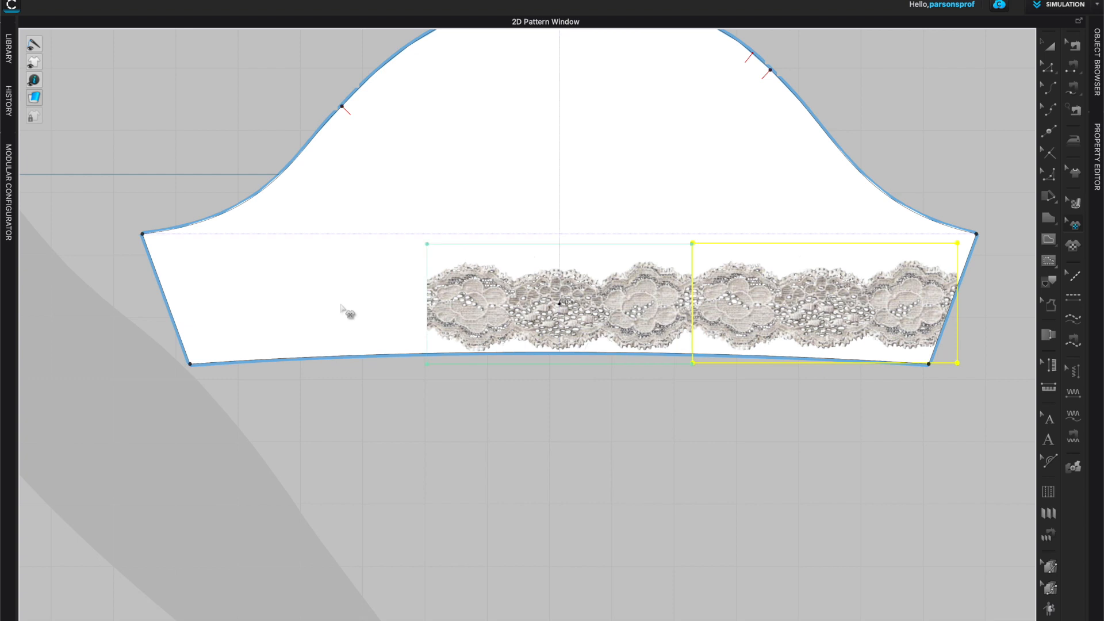
{"action": "left_click", "coordinate": [295, 314]}
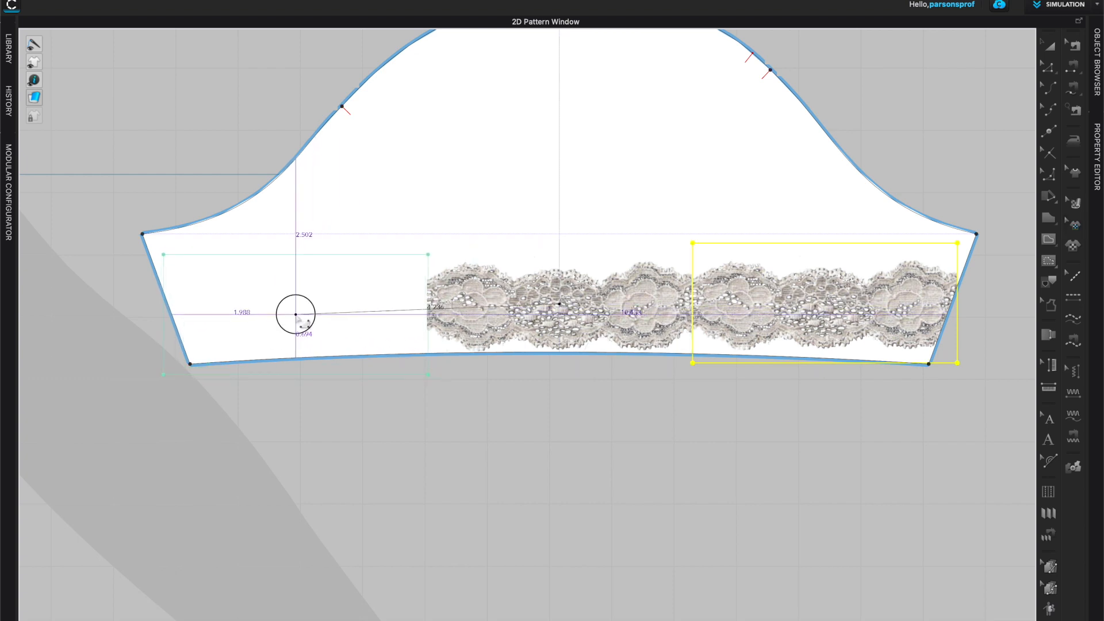
{"action": "left_click_drag", "start_coordinate": [356, 315], "coordinate": [360, 304]}
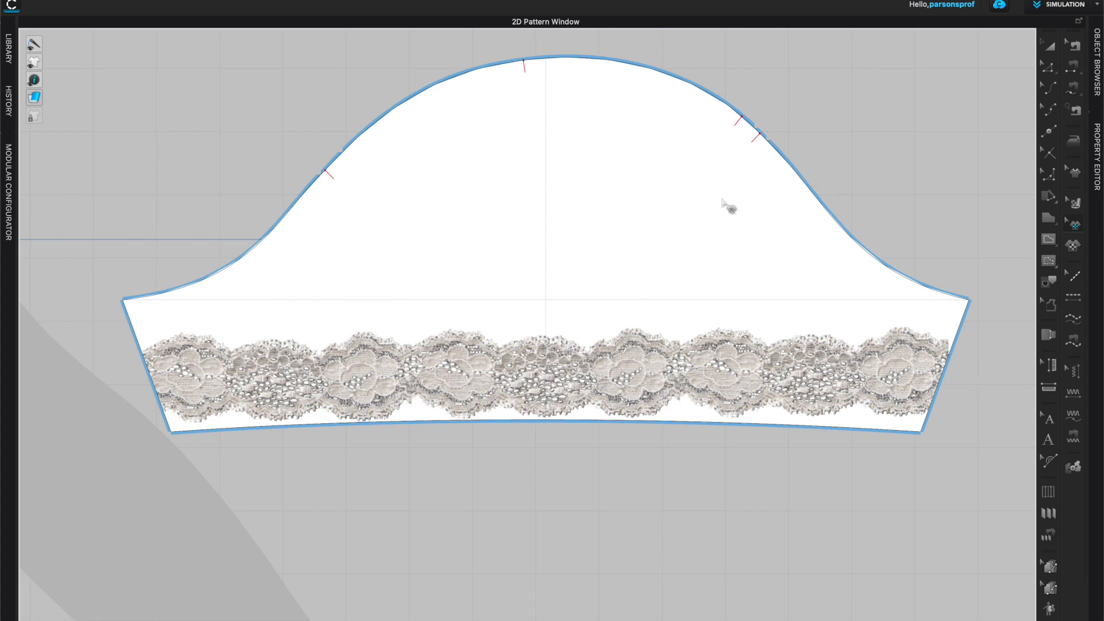
Set the sleeve fabric's colour to Mandevilla Red from the PANTONE FHI Polyester TSX palette.
{"action": "left_click", "coordinate": [1050, 46]}
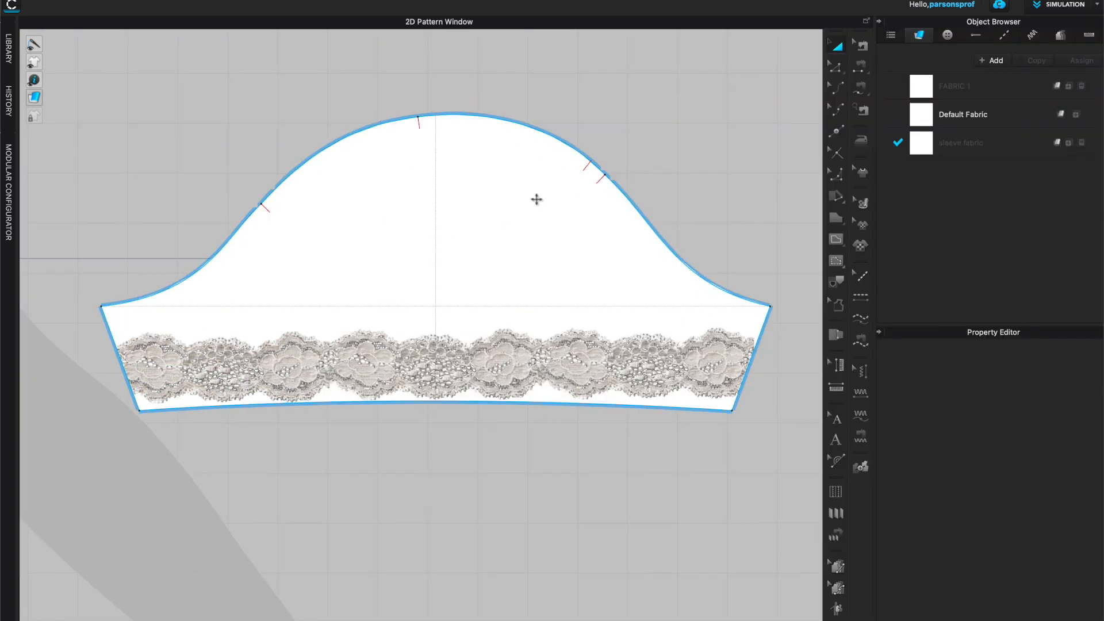
{"action": "left_click", "coordinate": [526, 171]}
{"action": "left_click", "coordinate": [1004, 153]}
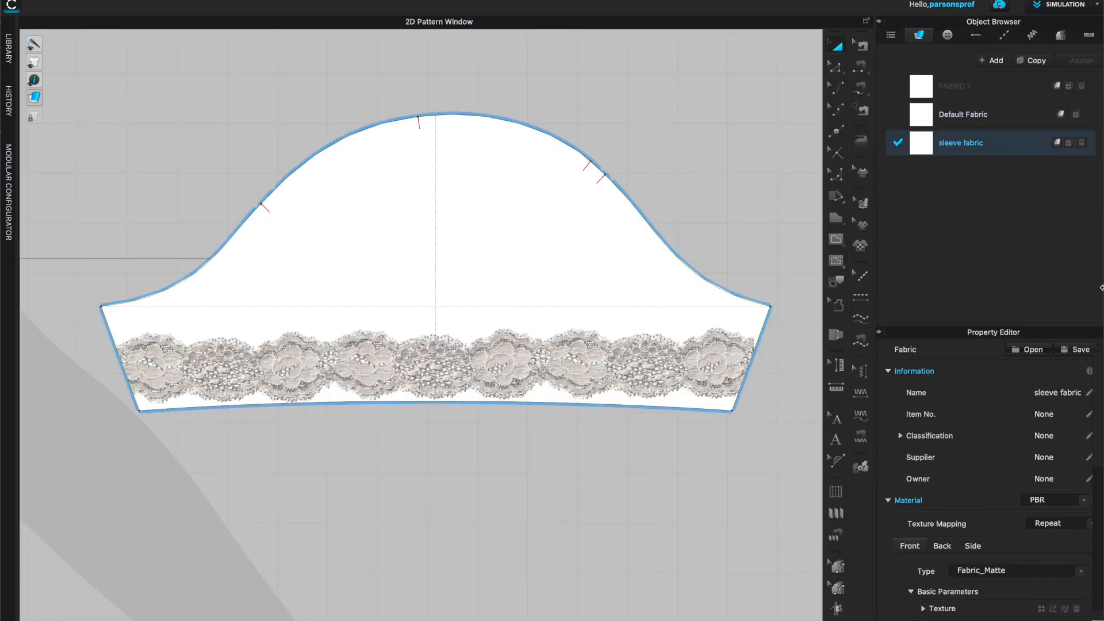
{"action": "scroll", "coordinate": [1055, 439], "scroll_direction": "down", "scroll_amount": 6}
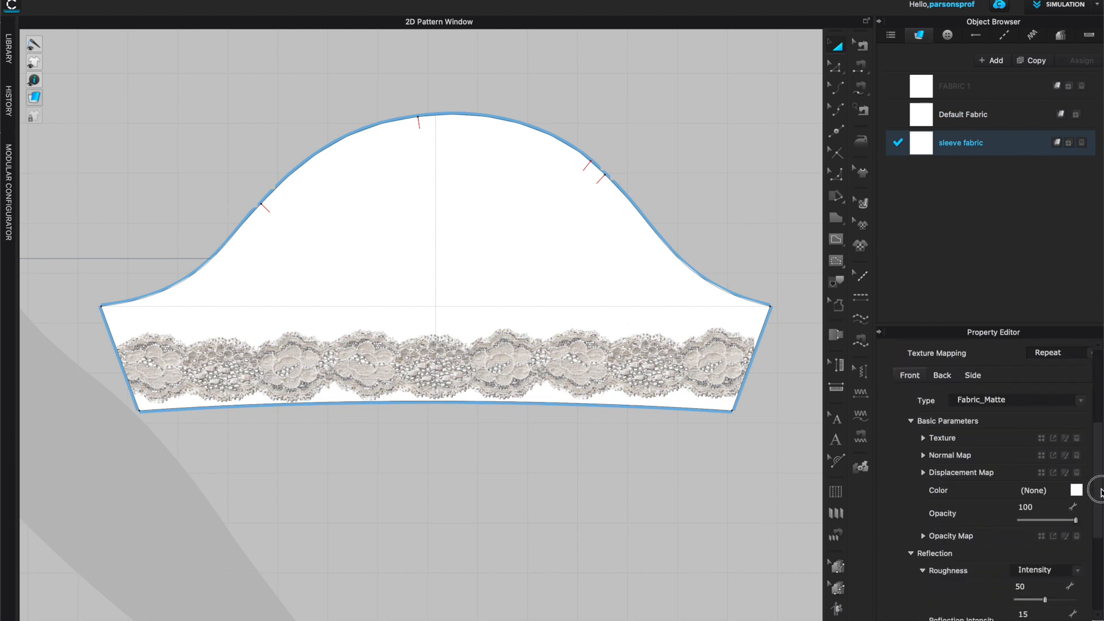
{"action": "left_click", "coordinate": [1076, 488]}
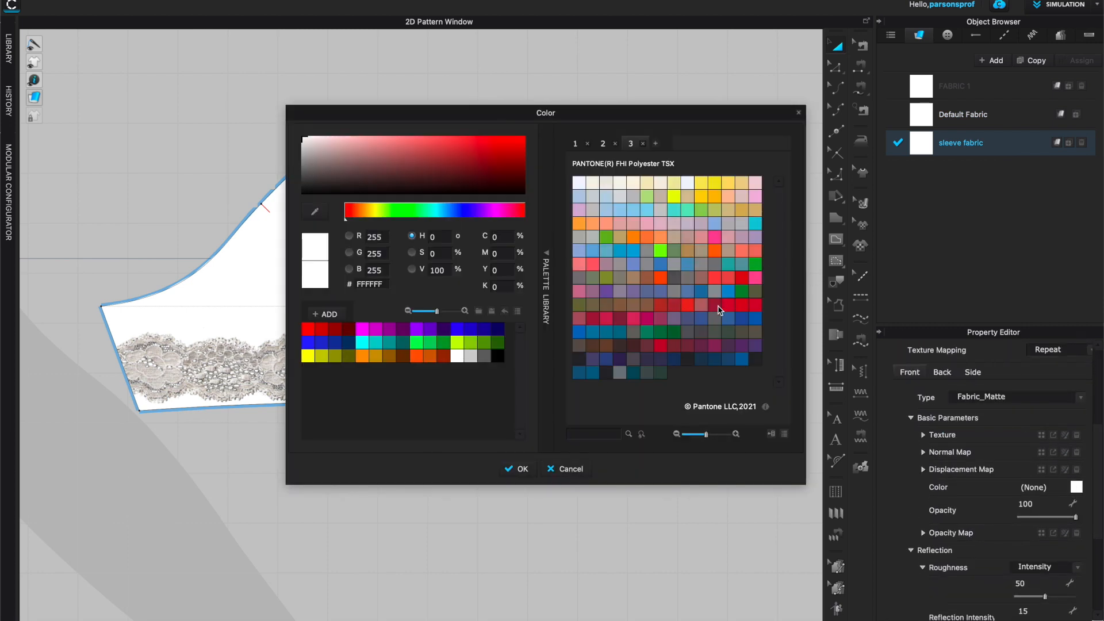
{"action": "left_click", "coordinate": [691, 305]}
{"action": "left_click", "coordinate": [521, 469]}
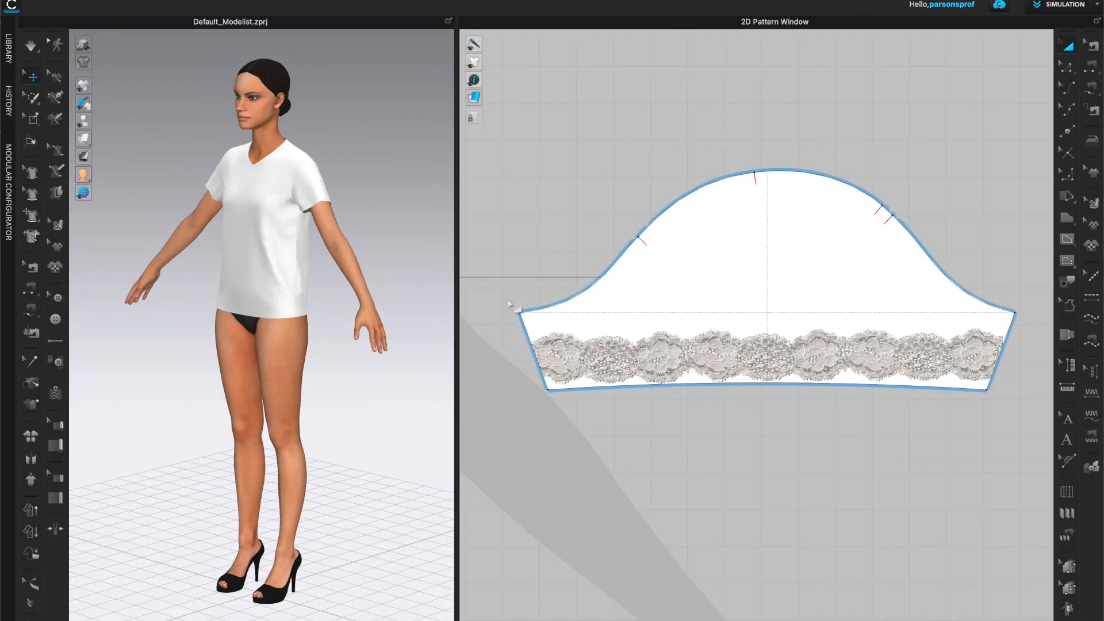
Run the garment simulation briefly, reopen the library, and bring the T-shirt sleeve into close view in 3D.
{"action": "key", "text": "space"}
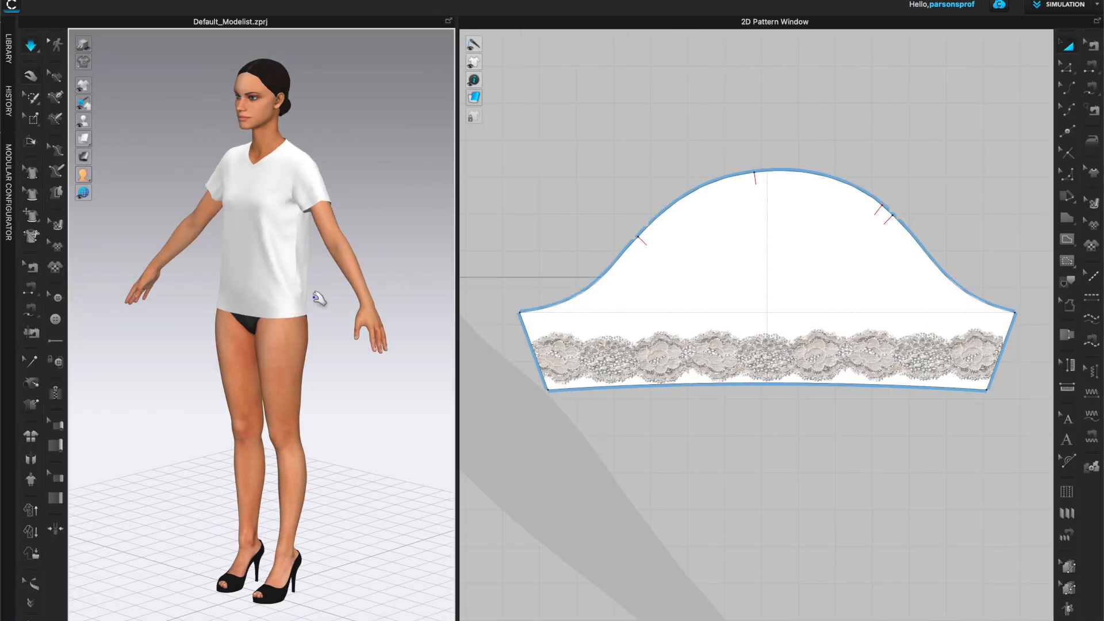
{"action": "key", "text": "space"}
{"action": "left_click", "coordinate": [103, 140]}
{"action": "scroll", "coordinate": [389, 250], "scroll_direction": "up", "scroll_amount": 4}
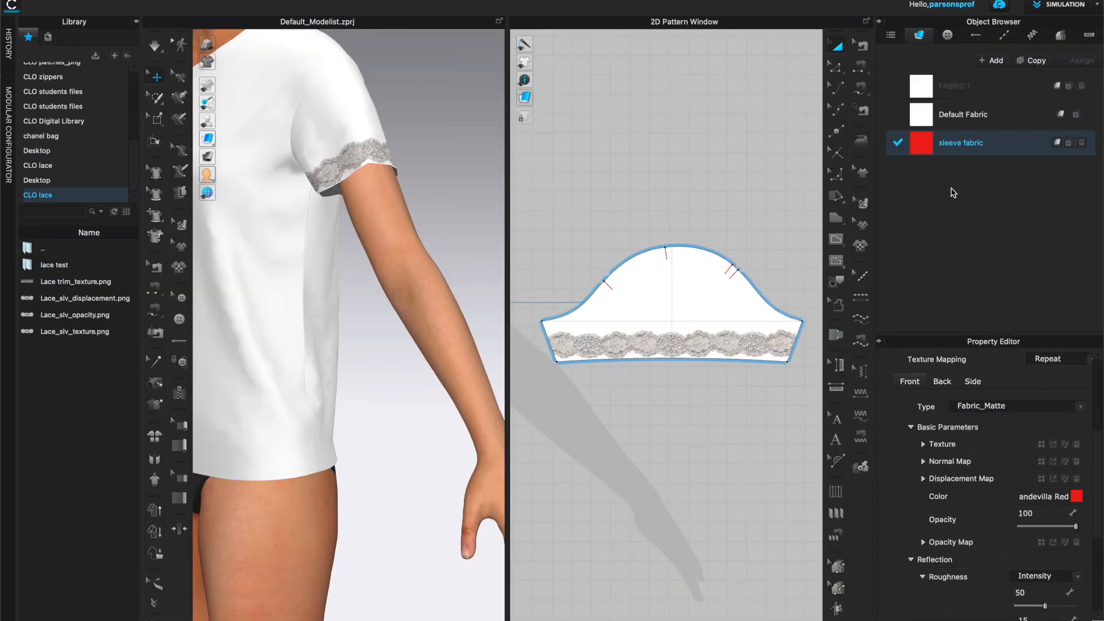
Assign the red sleeve fabric to the sleeve pattern and deselect the pattern.
{"action": "left_click", "coordinate": [697, 276]}
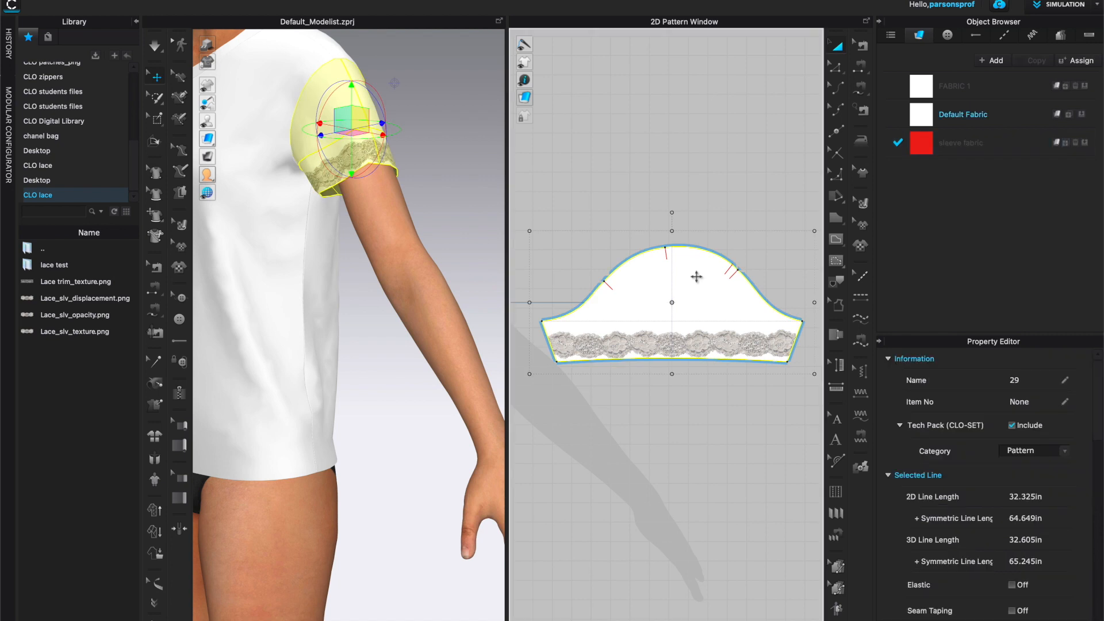
{"action": "left_click", "coordinate": [1085, 144]}
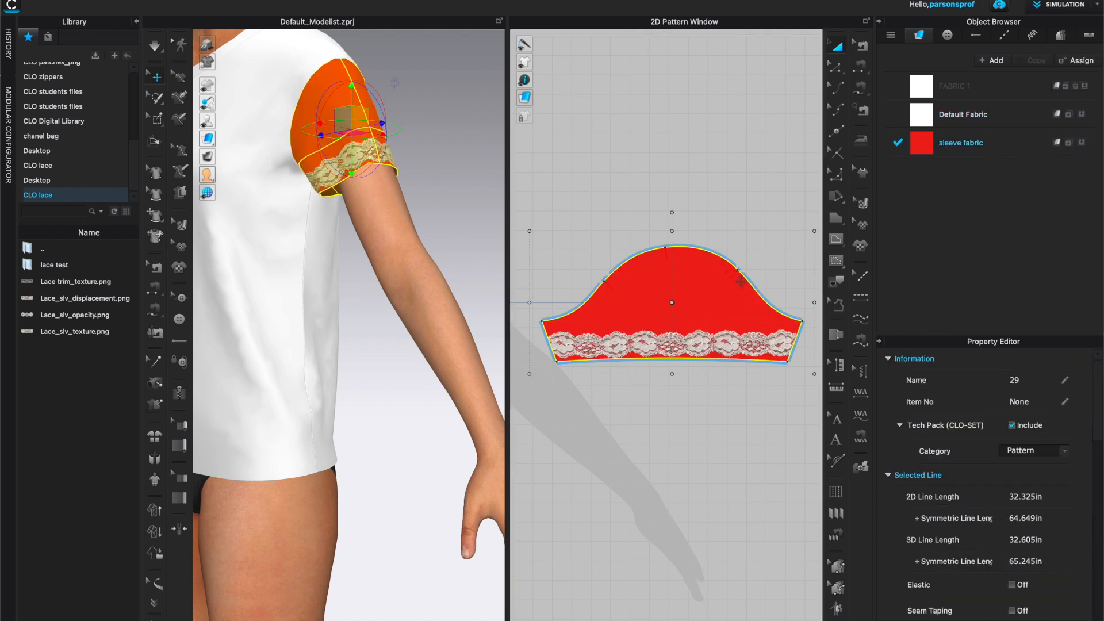
{"action": "left_click", "coordinate": [643, 151]}
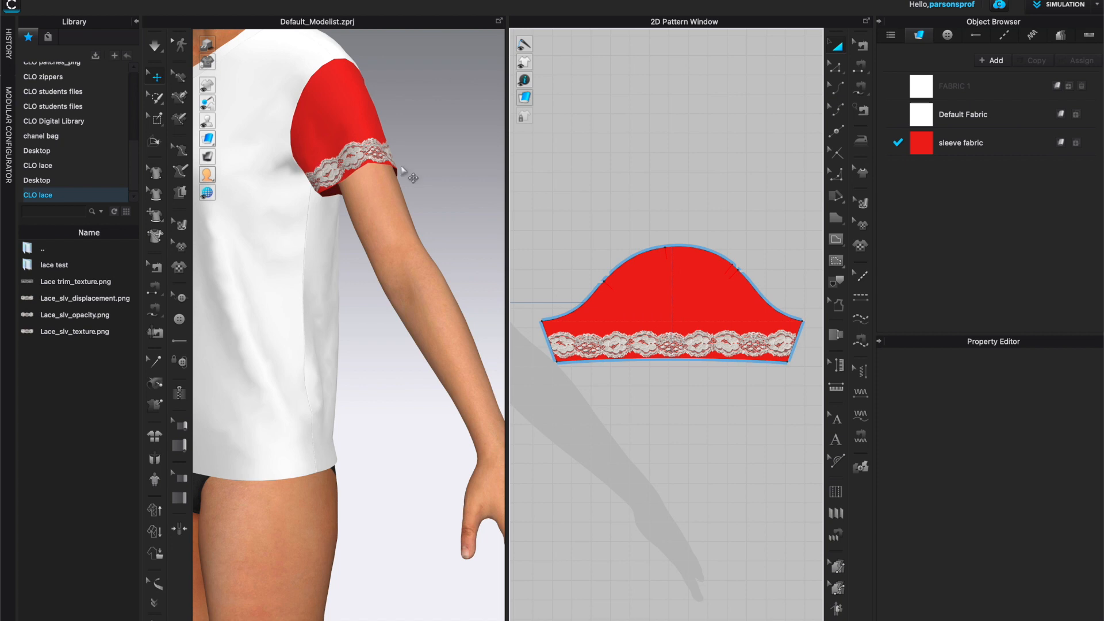
Examine the lace trim around the red sleeve on the avatar from several angles, including the joins between adjacent lace graphics.
{"action": "scroll", "coordinate": [348, 230], "scroll_direction": "up", "scroll_amount": 2}
{"action": "middle_click_drag", "start_coordinate": [435, 128], "coordinate": [425, 162]}
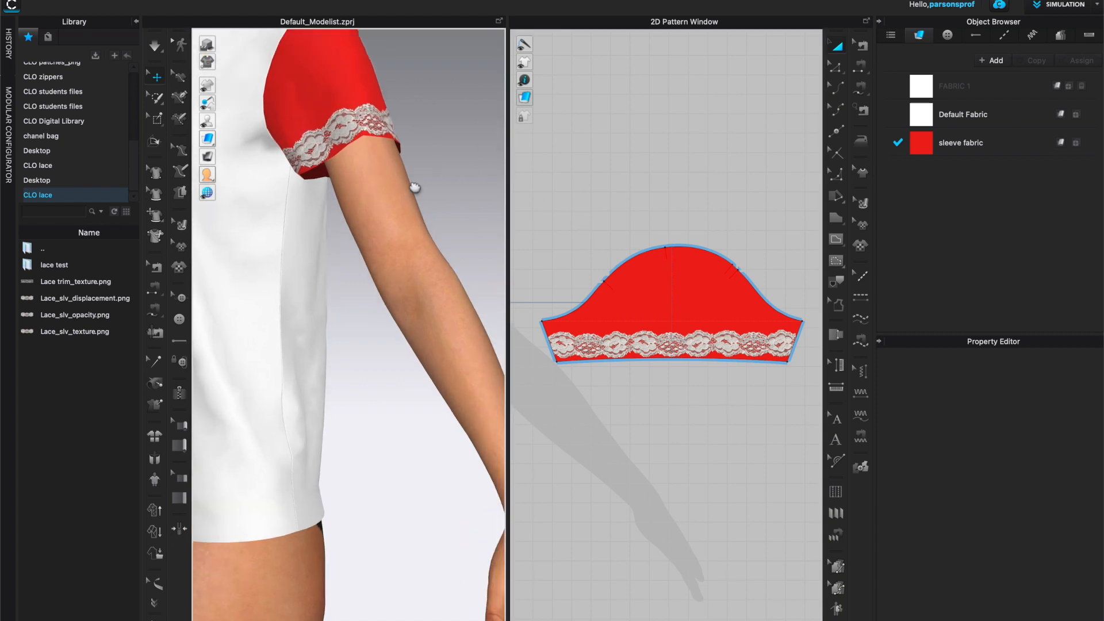
{"action": "scroll", "coordinate": [370, 313], "scroll_direction": "up", "scroll_amount": 4}
{"action": "scroll", "coordinate": [309, 190], "scroll_direction": "up", "scroll_amount": 2}
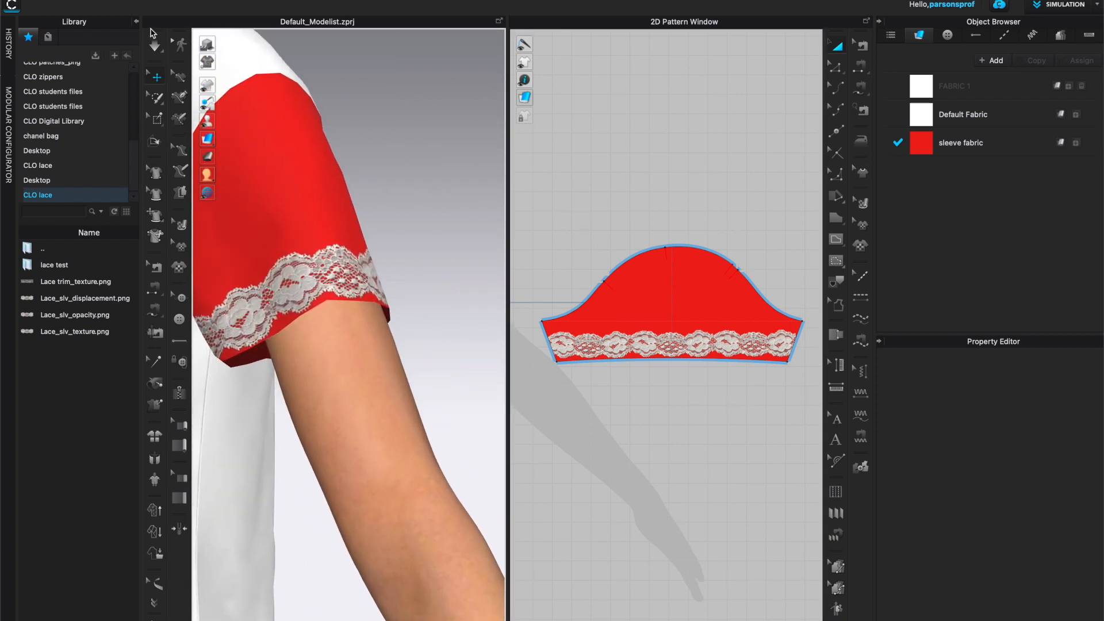
{"action": "left_click", "coordinate": [138, 23]}
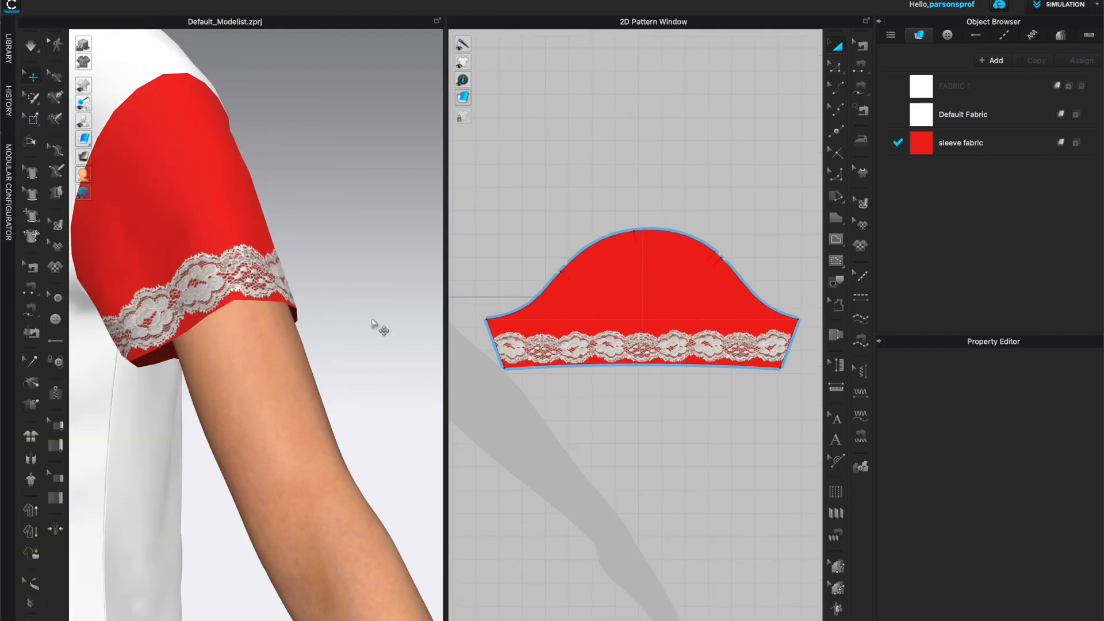
{"action": "scroll", "coordinate": [265, 318], "scroll_direction": "up", "scroll_amount": 2}
{"action": "middle_click_drag", "start_coordinate": [339, 260], "coordinate": [413, 299]}
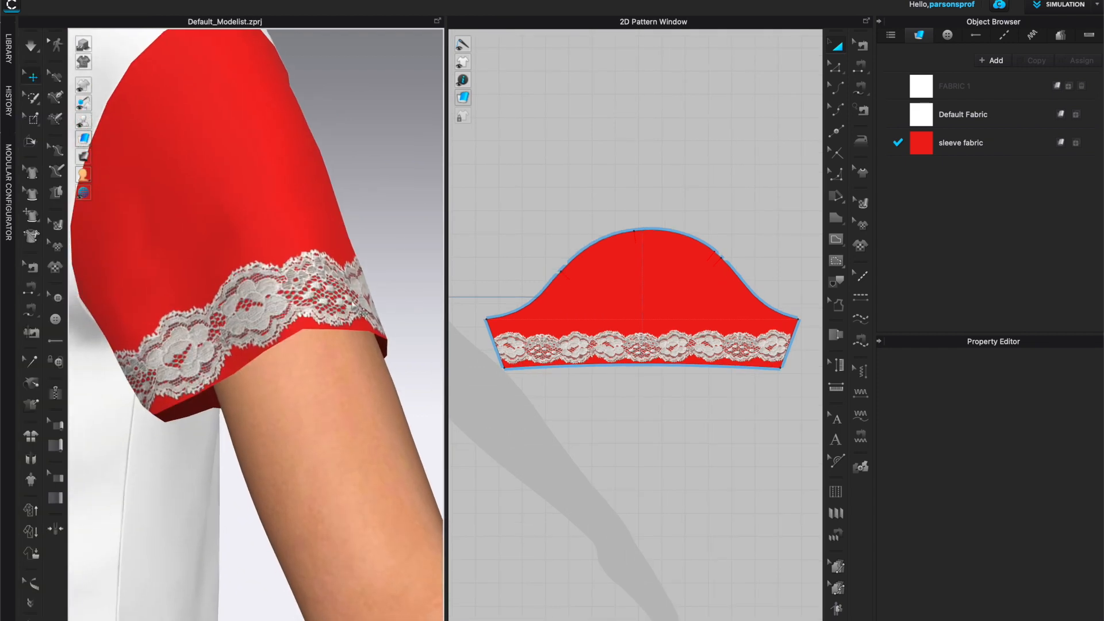
{"action": "scroll", "coordinate": [359, 302], "scroll_direction": "up", "scroll_amount": 3}
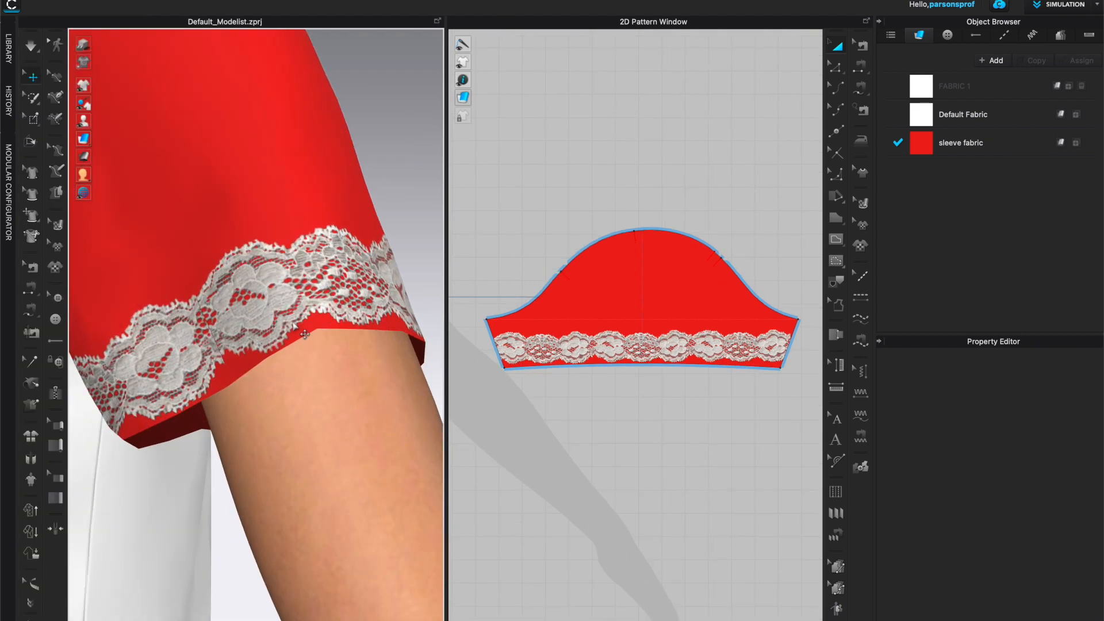
{"action": "right_click_drag", "start_coordinate": [400, 328], "coordinate": [332, 327]}
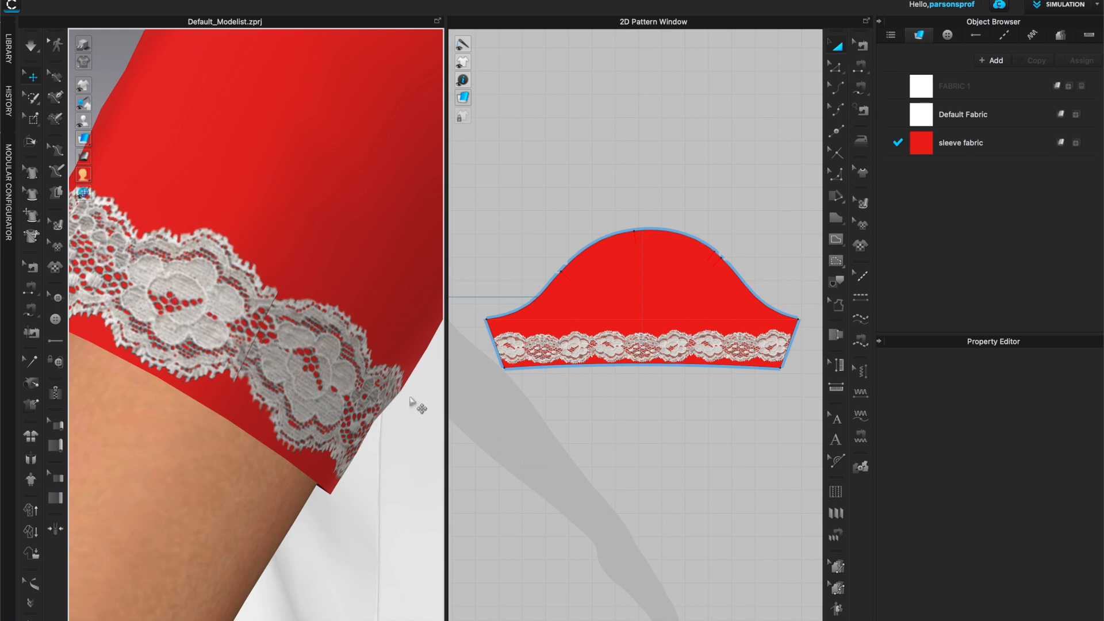
{"action": "scroll", "coordinate": [309, 269], "scroll_direction": "up", "scroll_amount": 3}
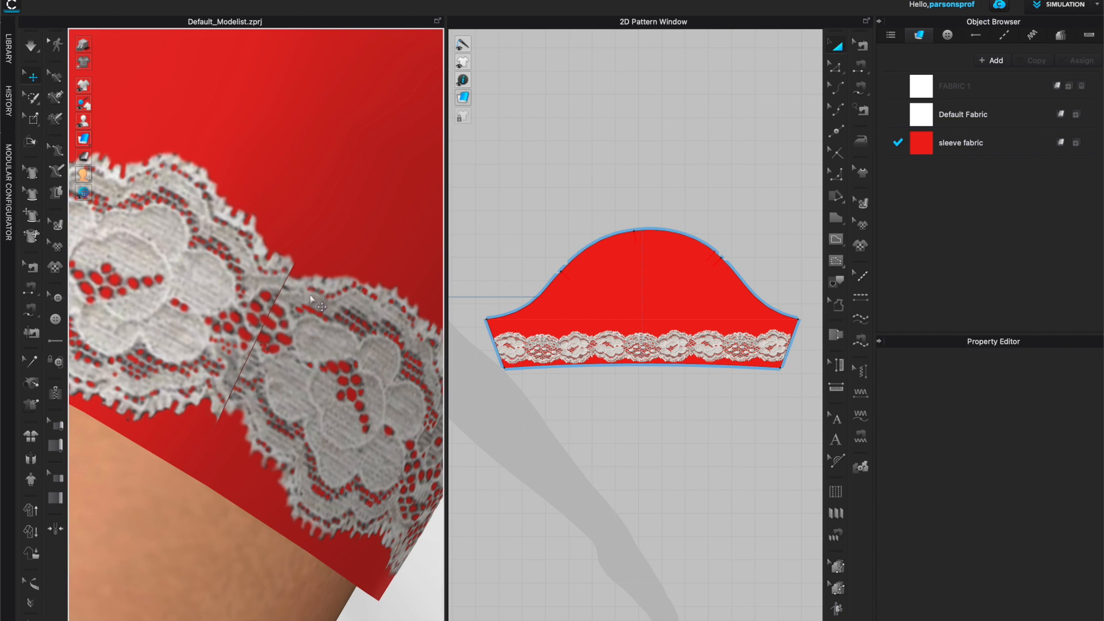
{"action": "scroll", "coordinate": [292, 330], "scroll_direction": "down", "scroll_amount": 10}
{"action": "right_click_drag", "start_coordinate": [292, 334], "coordinate": [325, 392]}
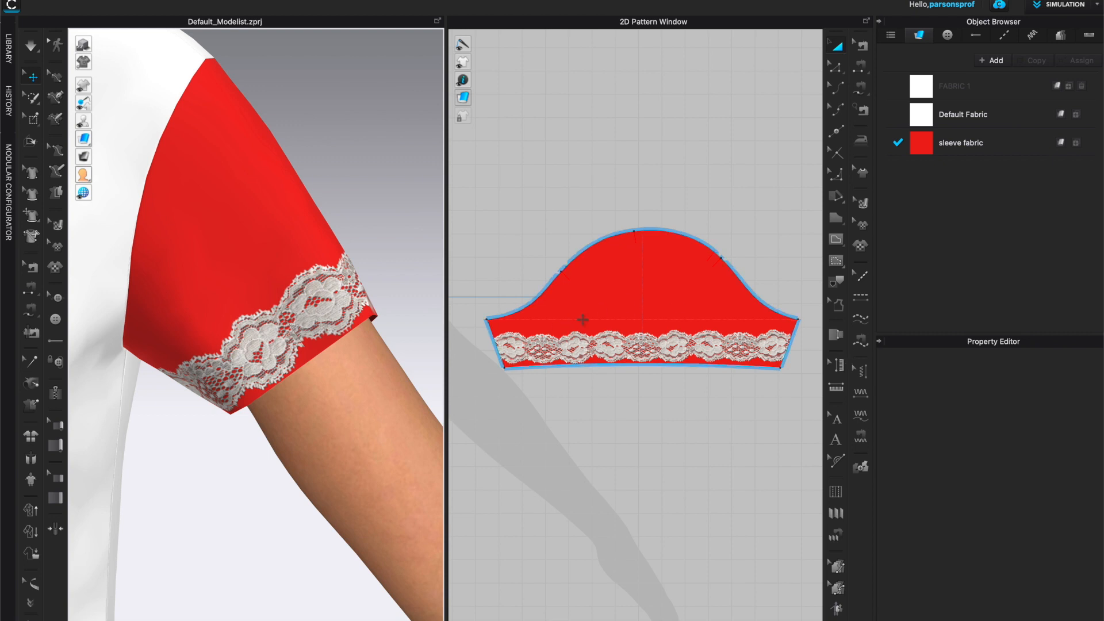
Assign Default Fabric to the sleeve to compare the lace on white, and reassign the red sleeve fabric.
{"action": "left_click", "coordinate": [583, 319]}
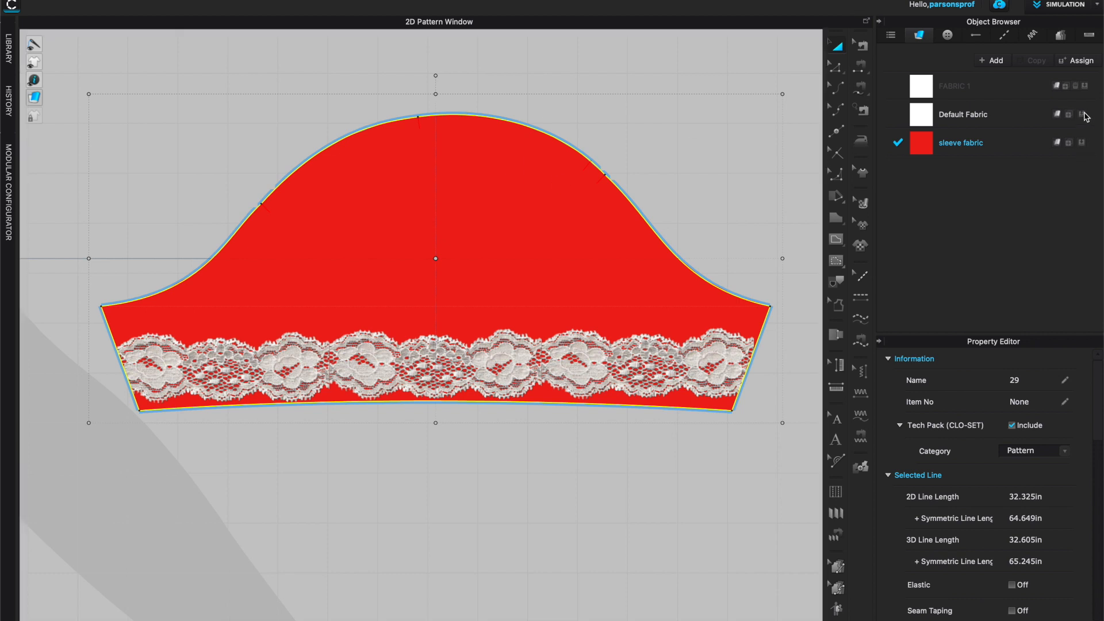
{"action": "left_click", "coordinate": [1087, 117]}
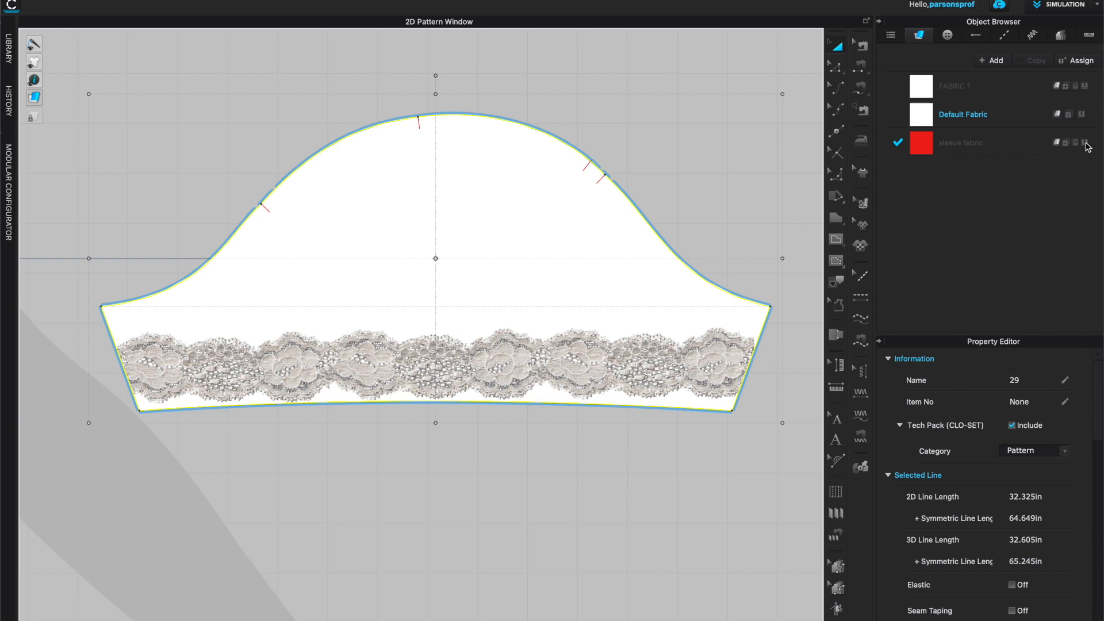
{"action": "left_click", "coordinate": [1086, 143]}
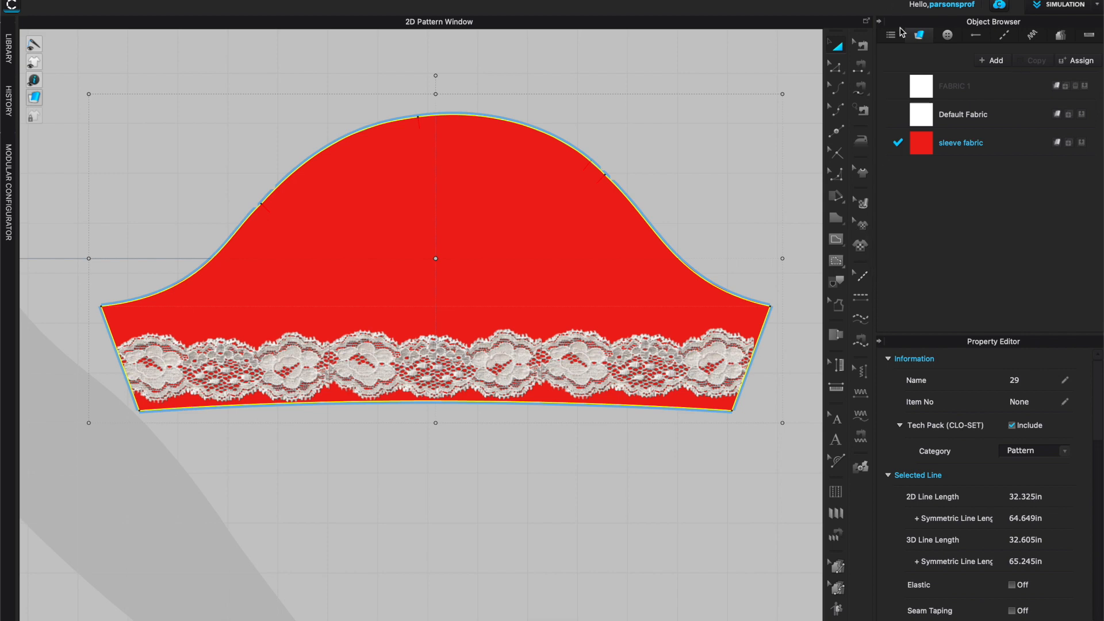
Collapse the Object Browser and Property Editor to enlarge the sleeve pattern, and activate the Internal Polygon/Line tool.
{"action": "left_click", "coordinate": [880, 23]}
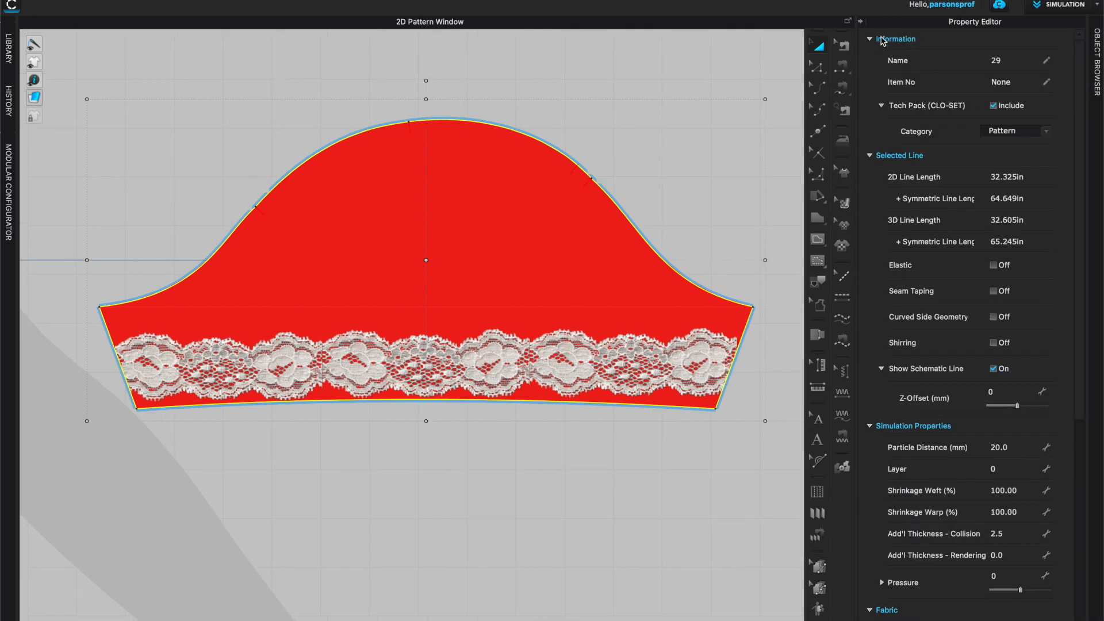
{"action": "left_click", "coordinate": [861, 22]}
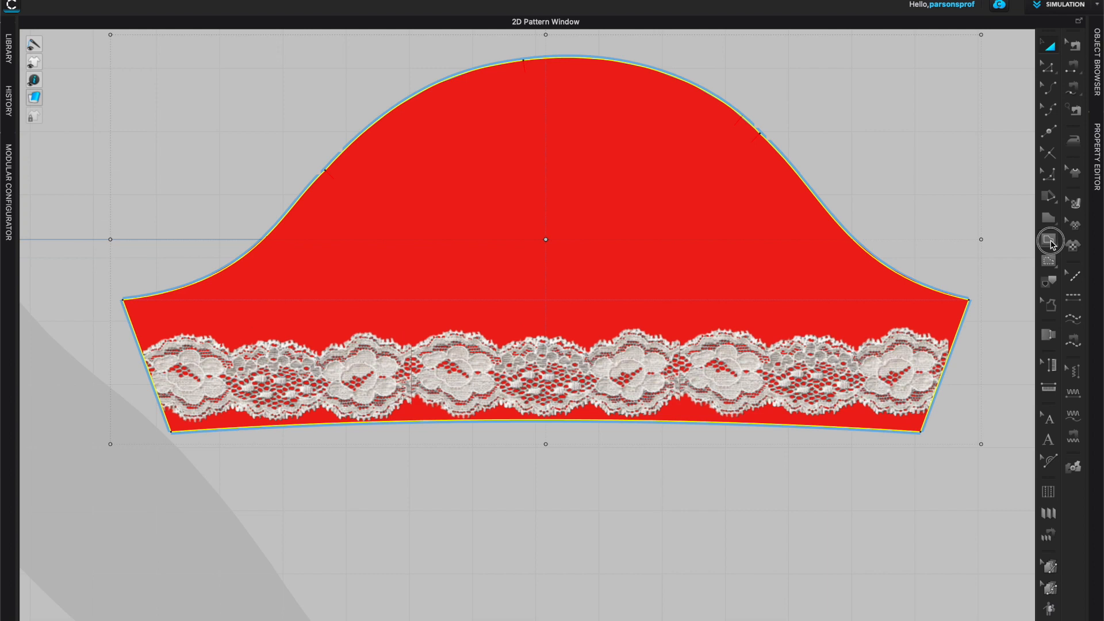
{"action": "left_click", "coordinate": [1048, 239]}
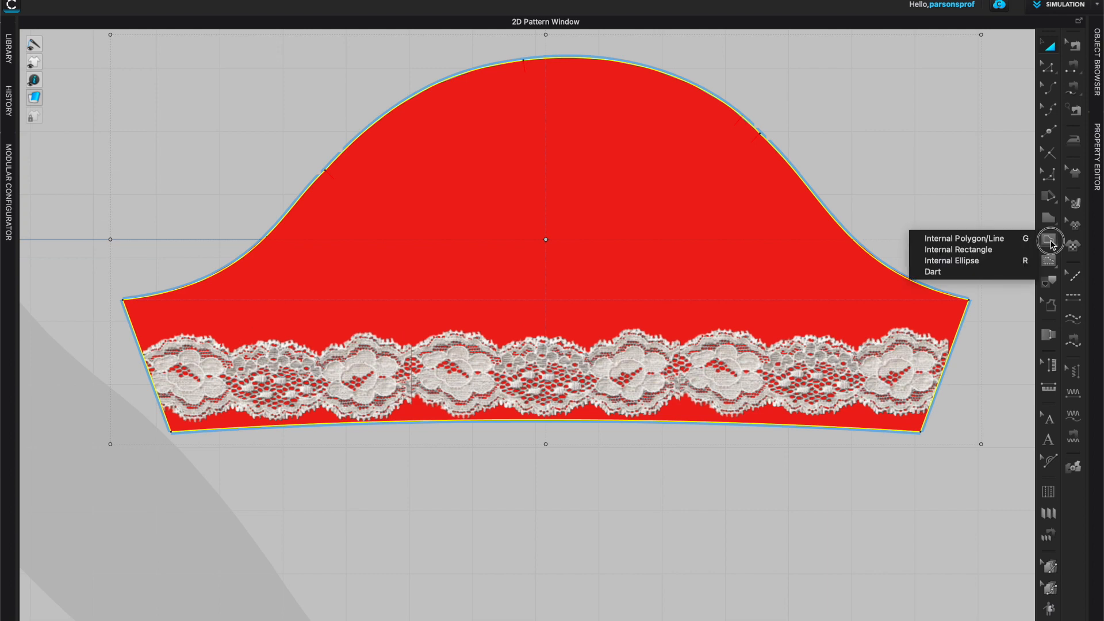
{"action": "left_click", "coordinate": [984, 239]}
Examine the upper scalloped edge of the lace and where it meets both side edges of the sleeve pattern.
{"action": "scroll", "coordinate": [705, 295], "scroll_direction": "up", "scroll_amount": 3}
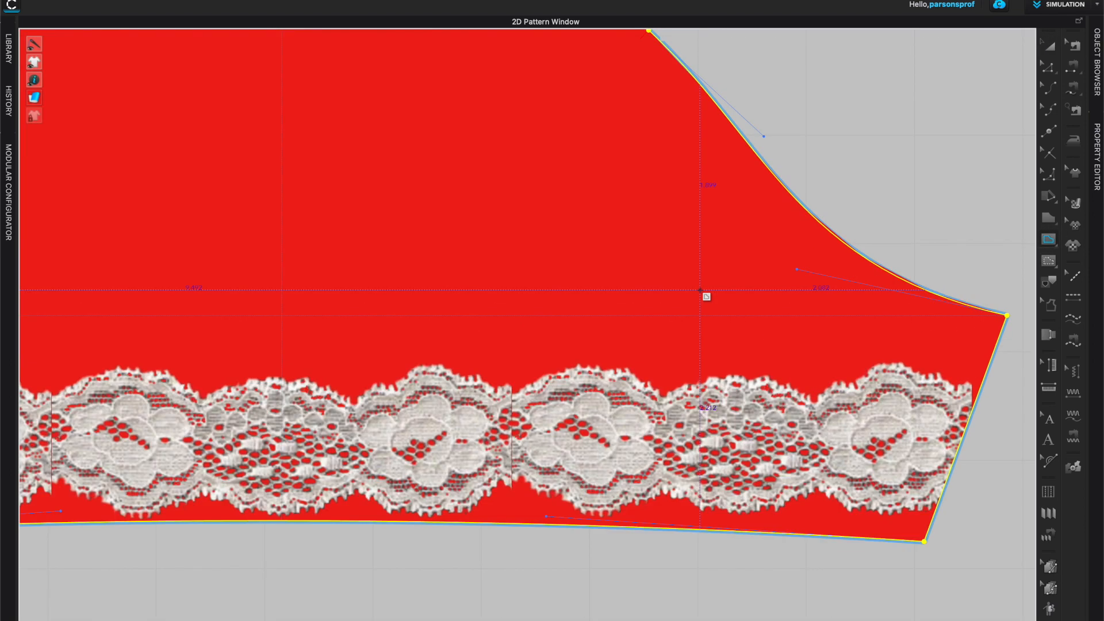
{"action": "scroll", "coordinate": [654, 299], "scroll_direction": "down", "scroll_amount": 1}
{"action": "middle_click_drag", "start_coordinate": [380, 340], "coordinate": [469, 332]}
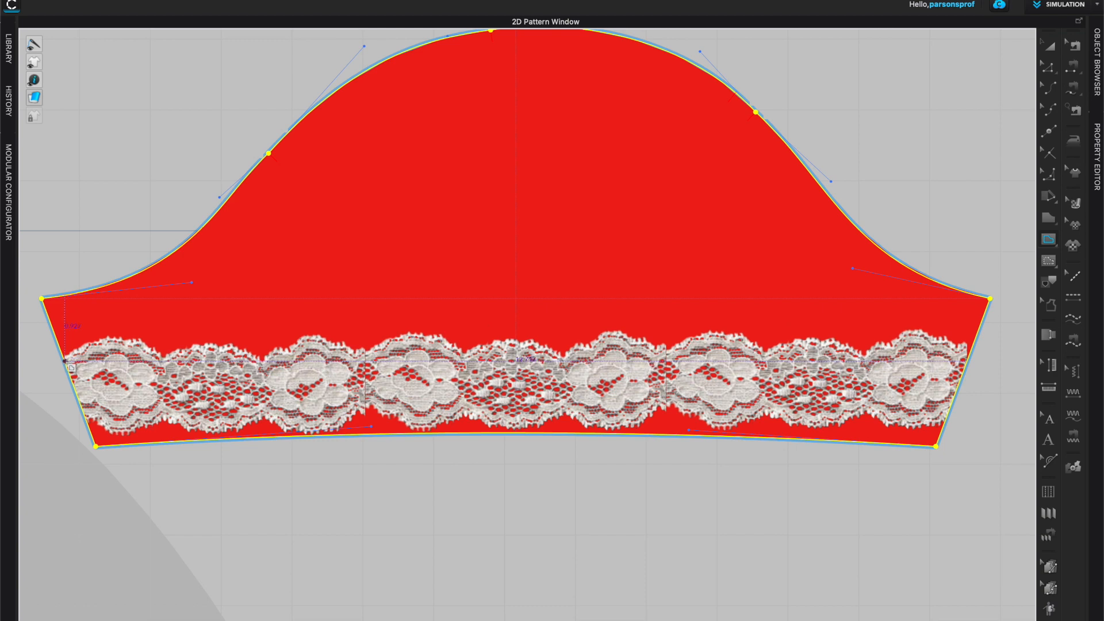
{"action": "scroll", "coordinate": [138, 377], "scroll_direction": "up", "scroll_amount": 4}
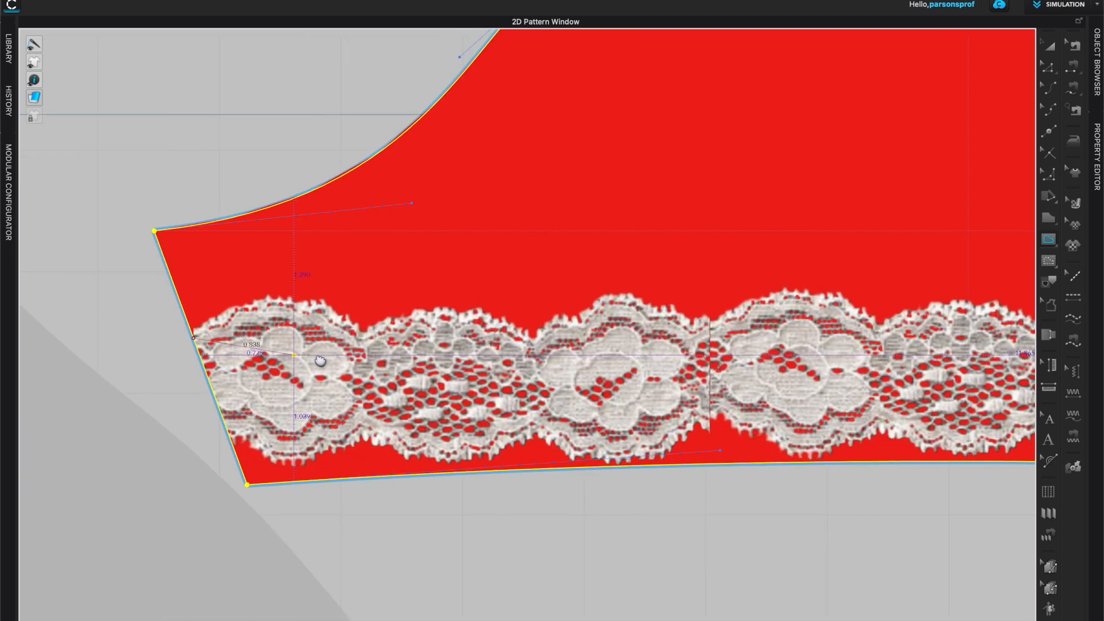
{"action": "middle_click_drag", "start_coordinate": [320, 361], "coordinate": [302, 375]}
{"action": "scroll", "coordinate": [239, 348], "scroll_direction": "up", "scroll_amount": 4}
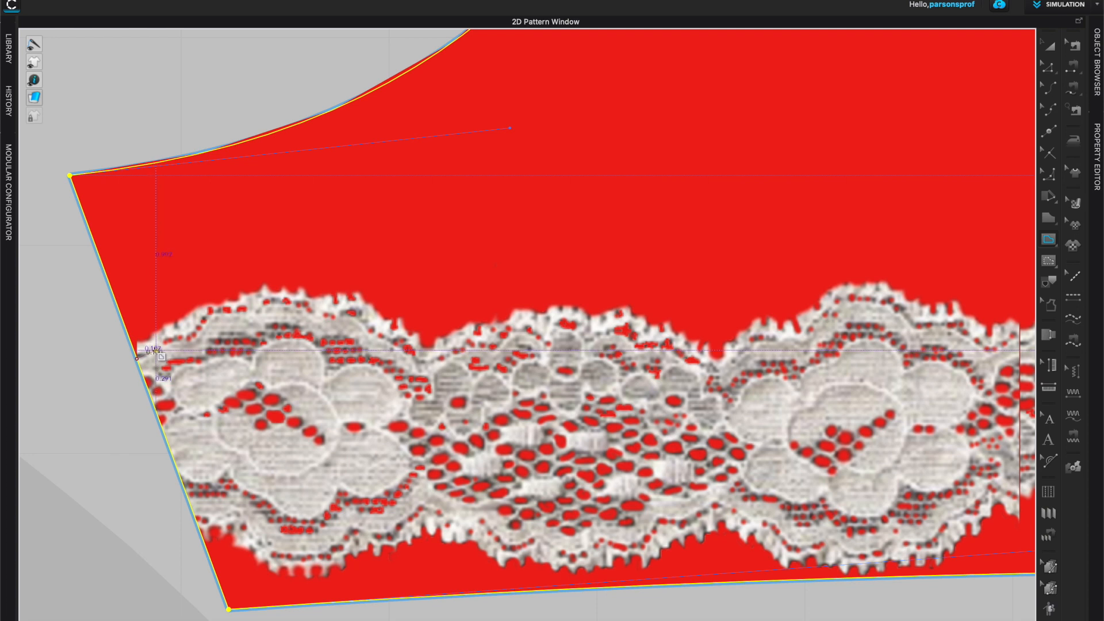
{"action": "scroll", "coordinate": [163, 356], "scroll_direction": "down", "scroll_amount": 2}
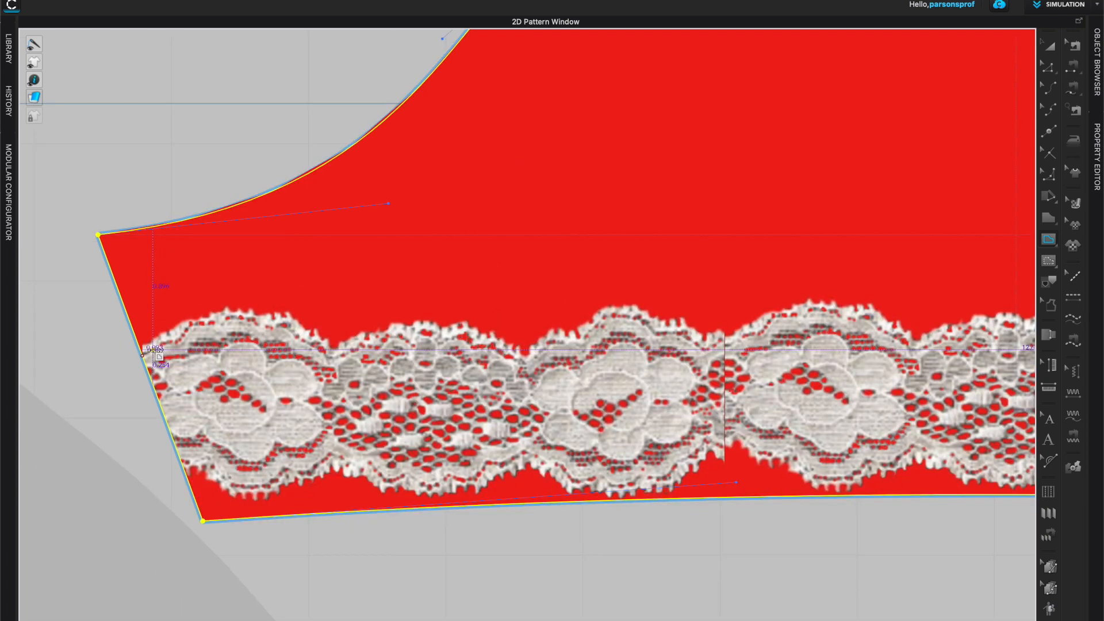
Change the sleeve fabric's color to a blue PANTONE FHI Polyester TSX swatch and collapse the Object Browser and Property Editor.
{"action": "left_click", "coordinate": [1098, 57]}
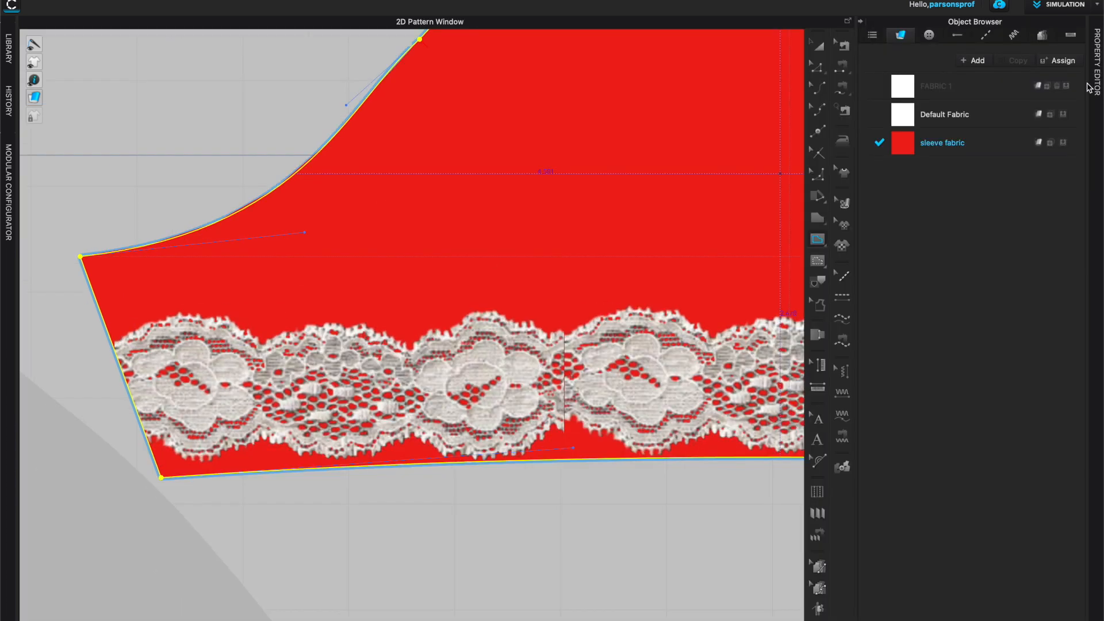
{"action": "left_click", "coordinate": [1095, 96]}
{"action": "left_click", "coordinate": [1013, 122]}
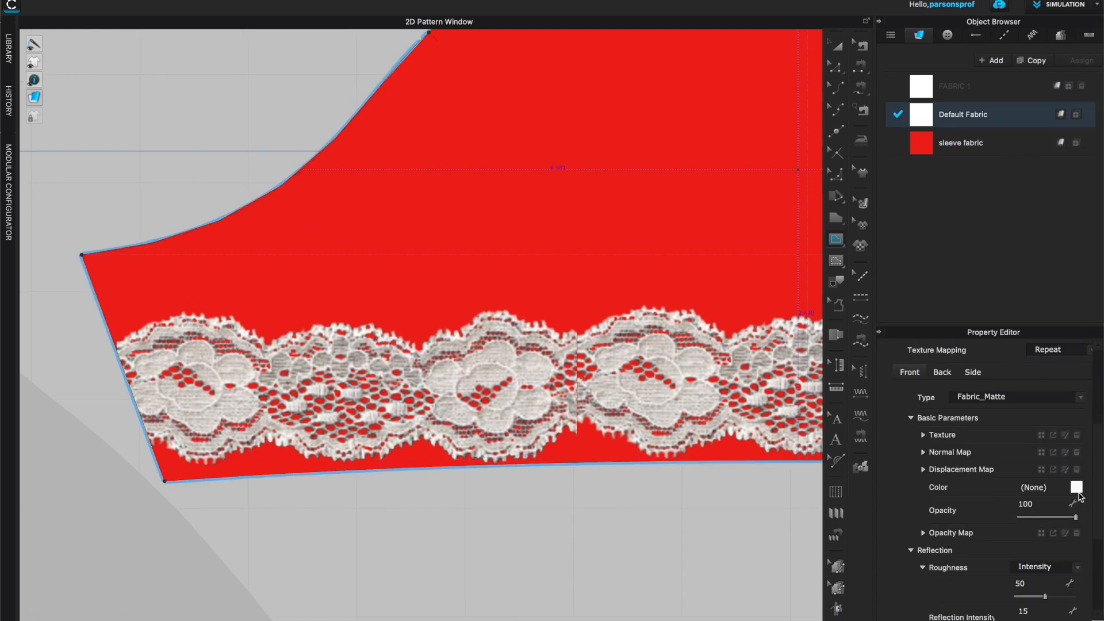
{"action": "left_click", "coordinate": [1077, 466]}
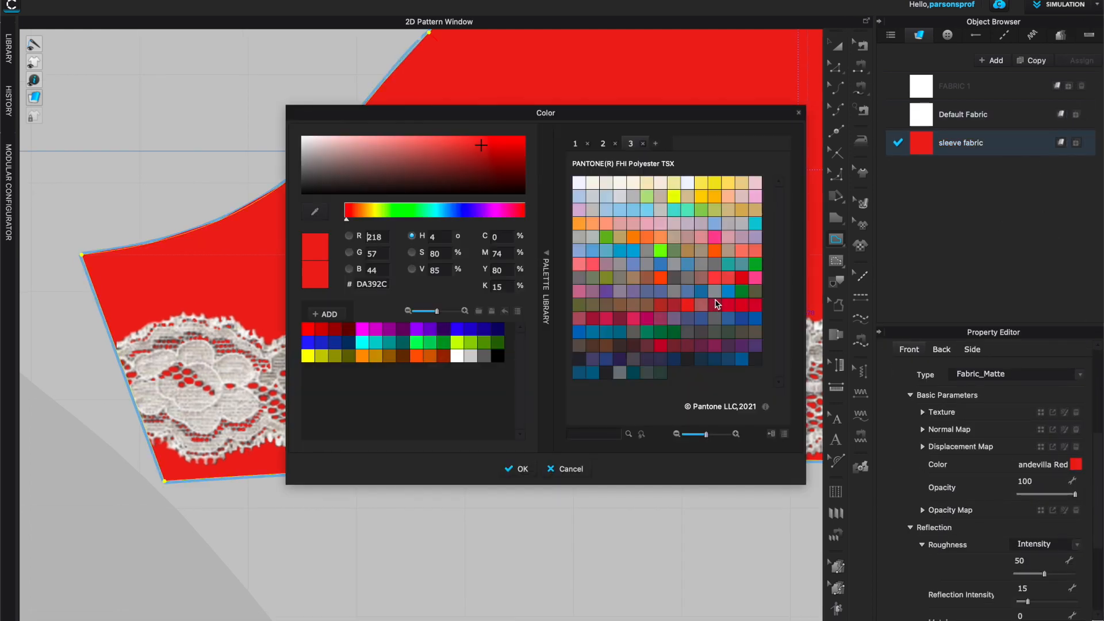
{"action": "left_click", "coordinate": [688, 264]}
{"action": "left_click", "coordinate": [521, 469]}
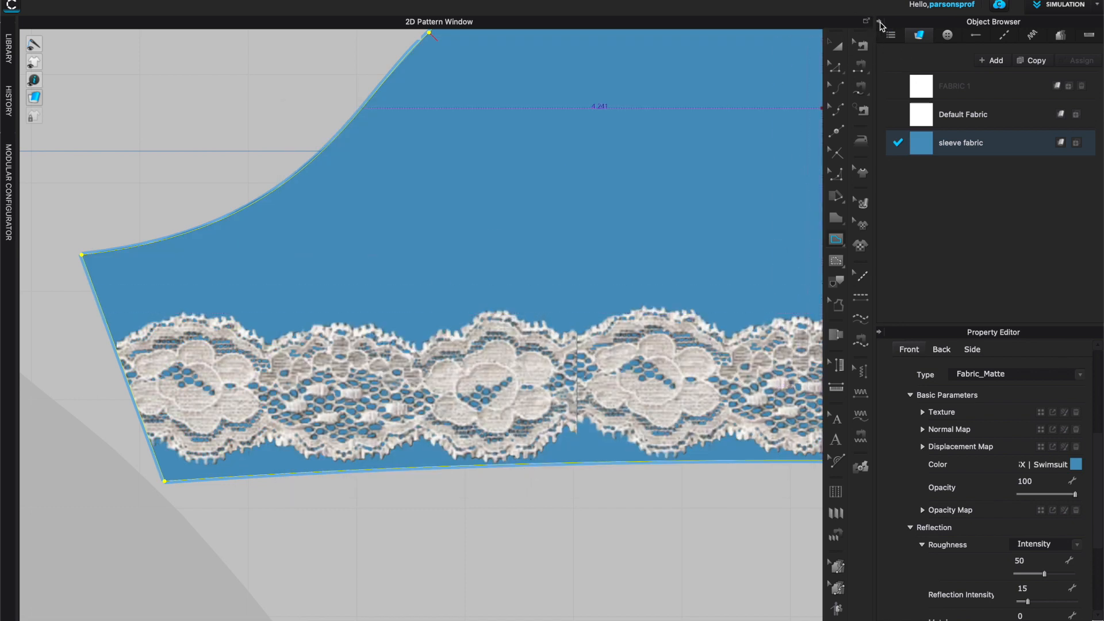
{"action": "left_click", "coordinate": [879, 23]}
{"action": "left_click", "coordinate": [861, 24]}
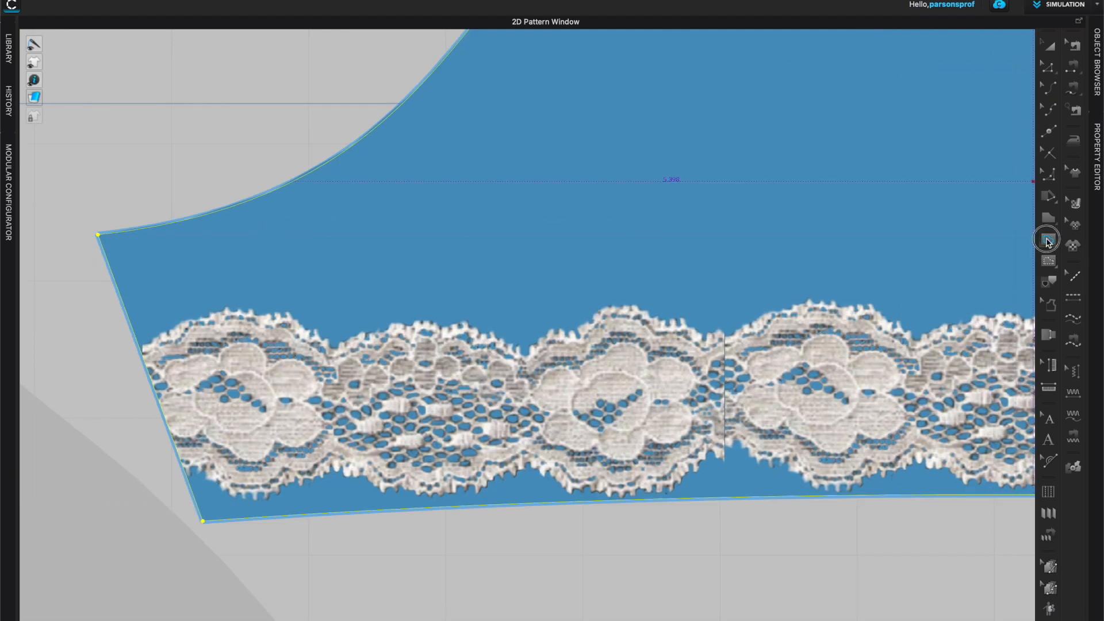
Draw an internal line point by point along the lace's upper scalloped edge, from one side edge of the sleeve to the other.
{"action": "left_click_drag", "start_coordinate": [1048, 242], "coordinate": [1000, 242]}
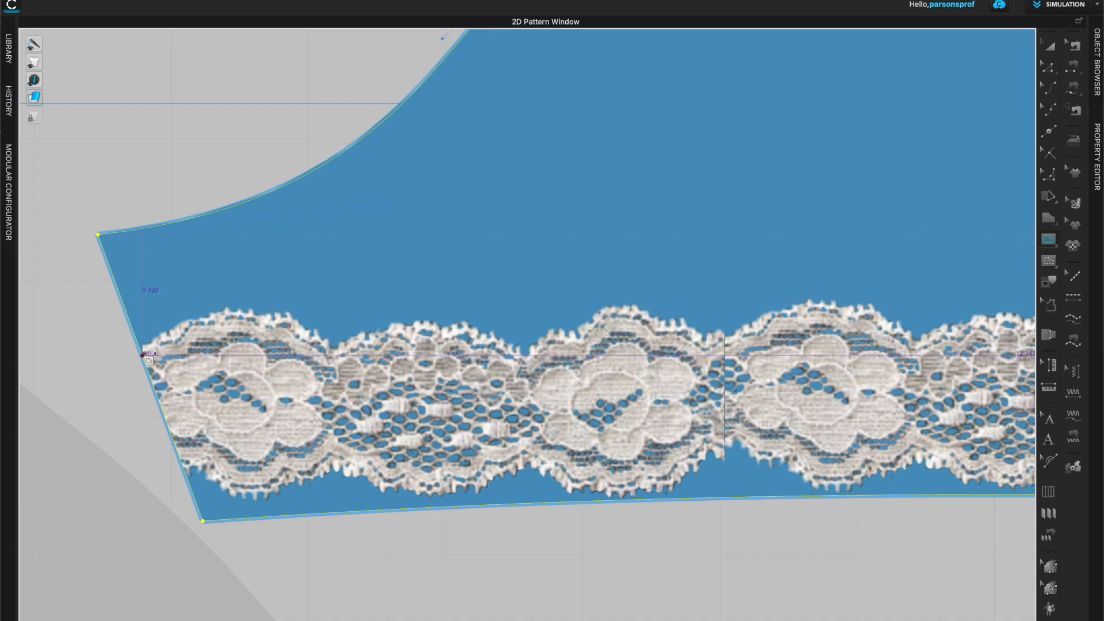
{"action": "left_click", "coordinate": [142, 354]}
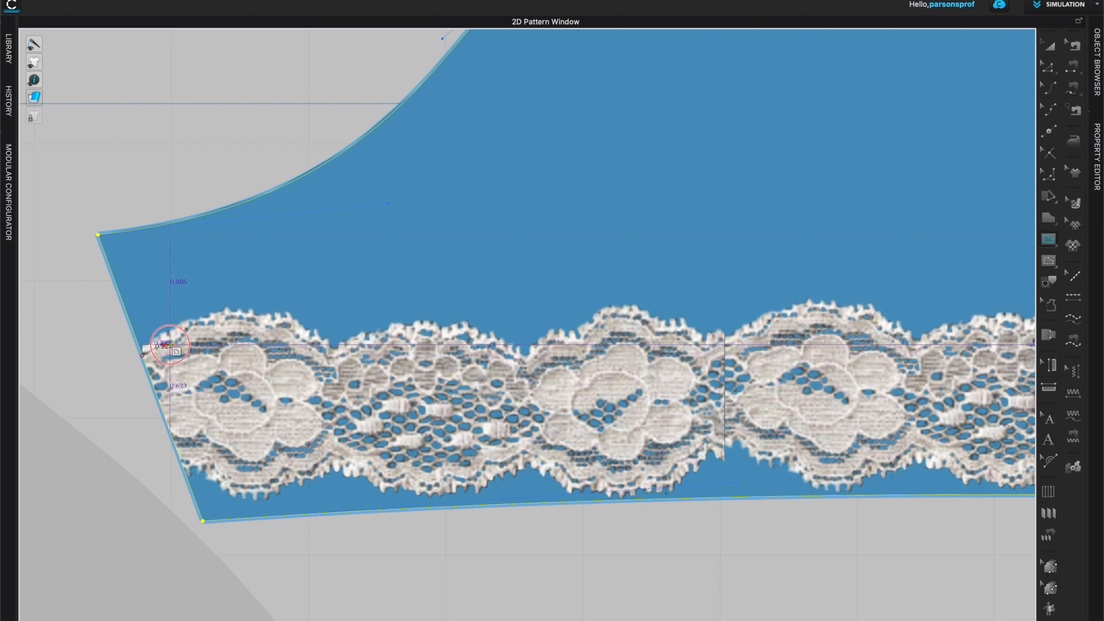
{"action": "left_click", "coordinate": [189, 326]}
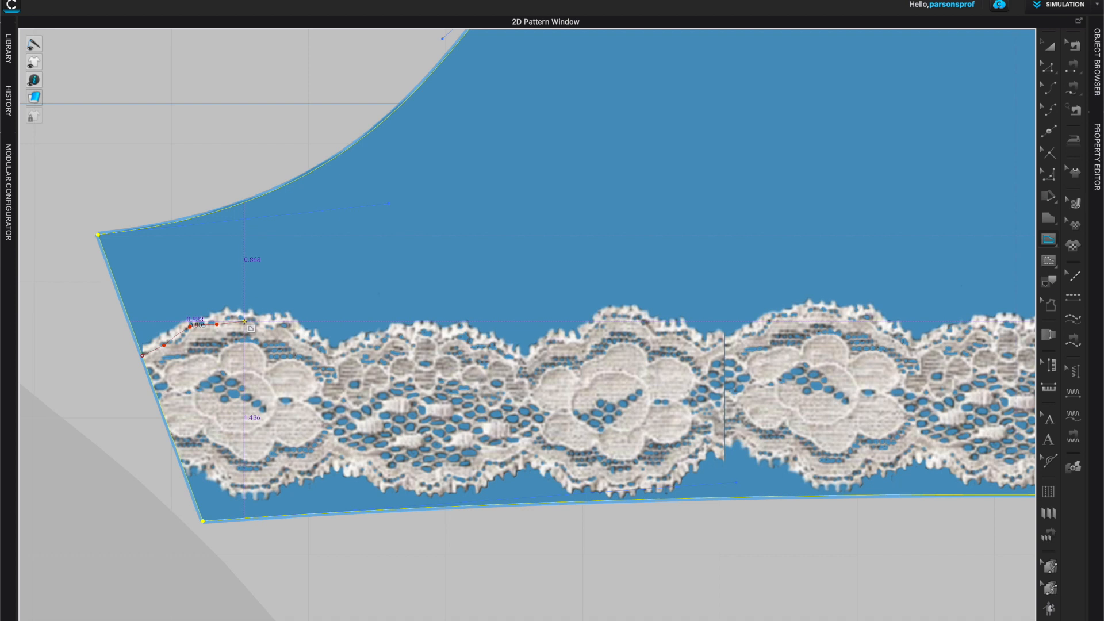
{"action": "left_click", "coordinate": [248, 318]}
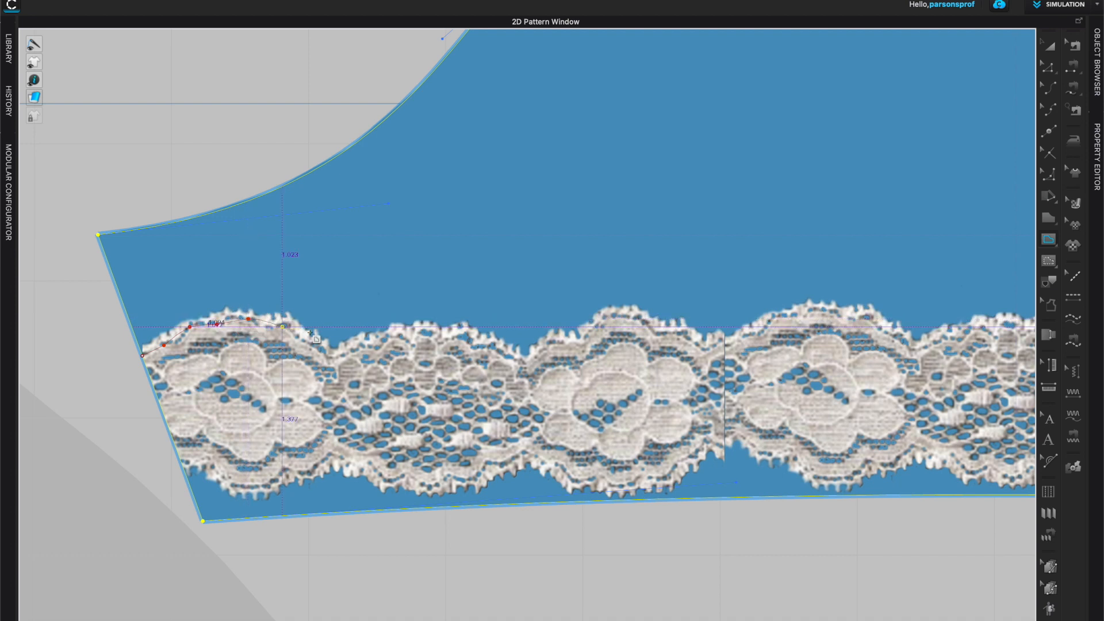
{"action": "left_click", "coordinate": [281, 327]}
{"action": "left_click", "coordinate": [320, 351]}
{"action": "left_click", "coordinate": [332, 363]}
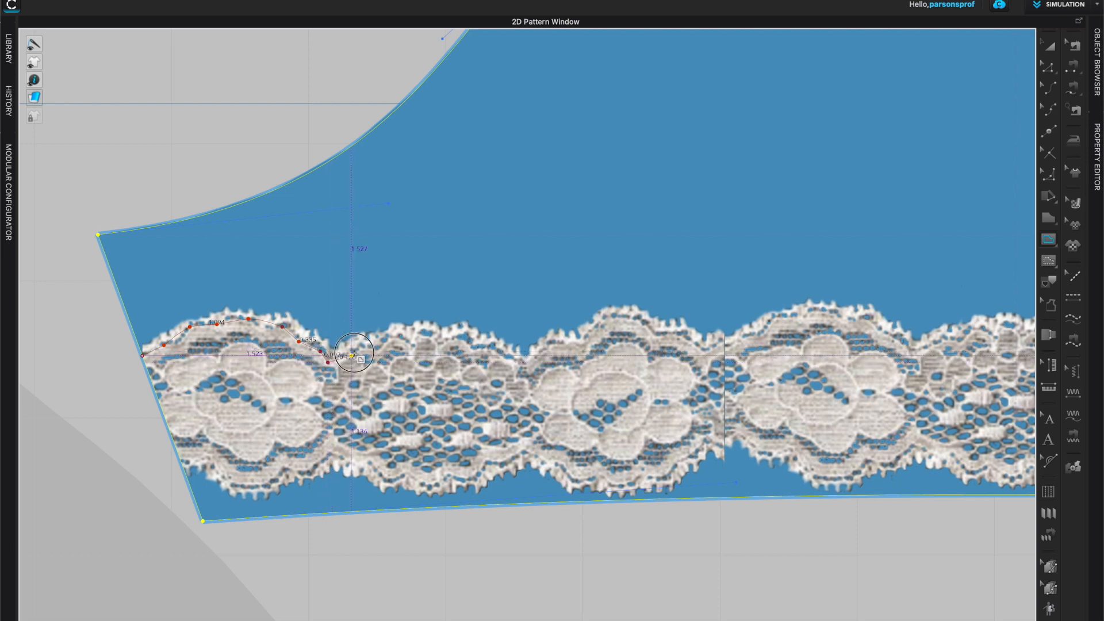
{"action": "left_click", "coordinate": [365, 341]}
{"action": "left_click", "coordinate": [470, 352]}
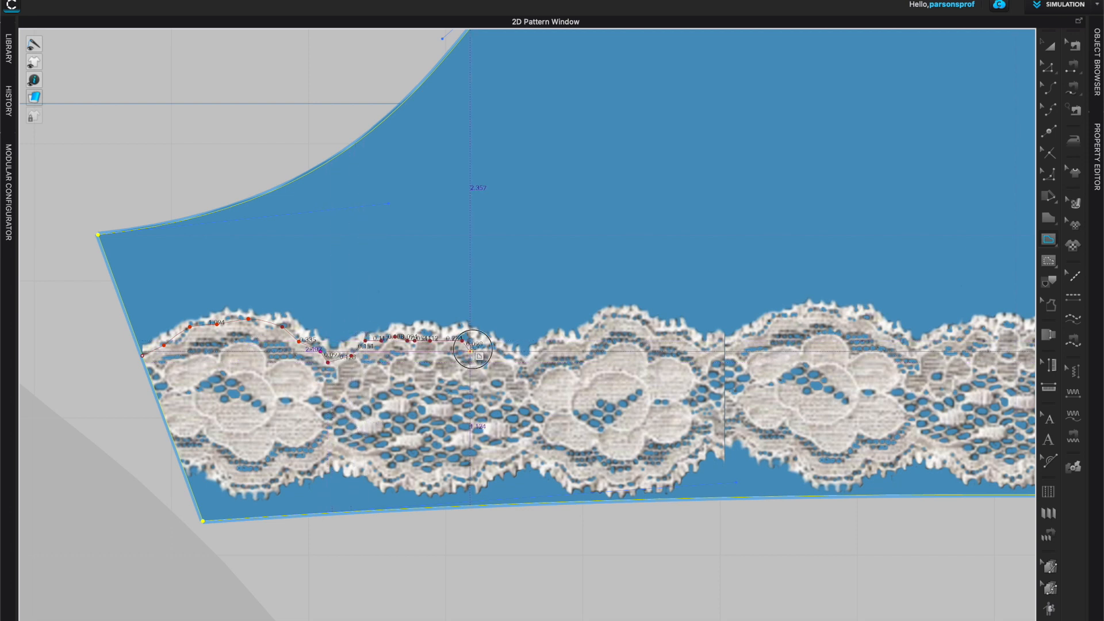
{"action": "left_click", "coordinate": [483, 346]}
{"action": "left_click", "coordinate": [502, 352]}
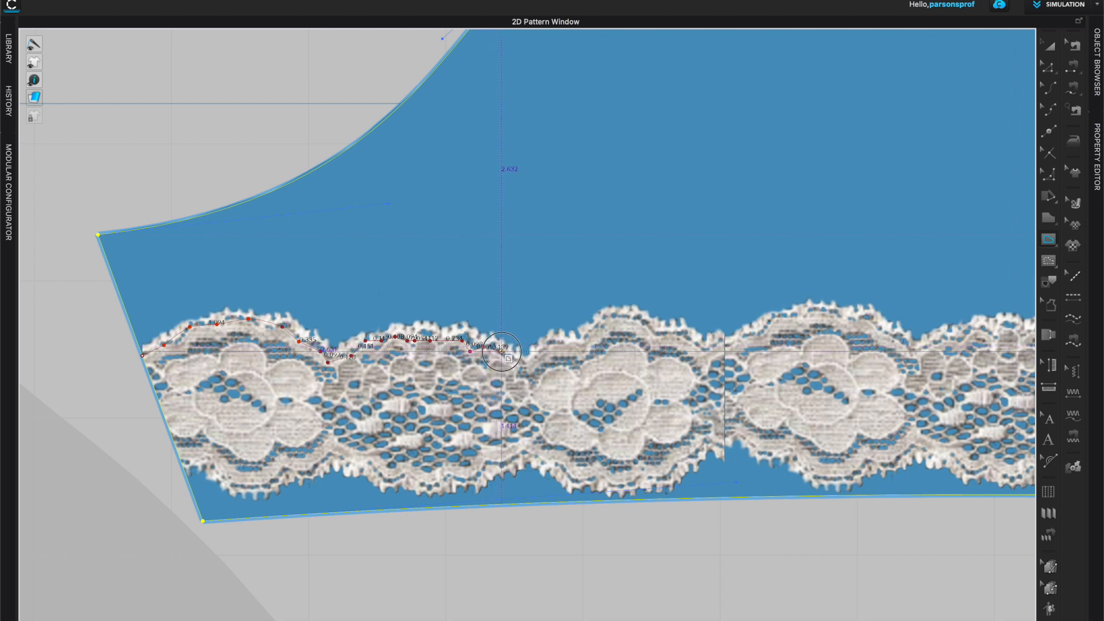
{"action": "left_click", "coordinate": [514, 362]}
{"action": "left_click", "coordinate": [529, 362]}
{"action": "left_click", "coordinate": [544, 351]}
{"action": "left_click", "coordinate": [554, 340]}
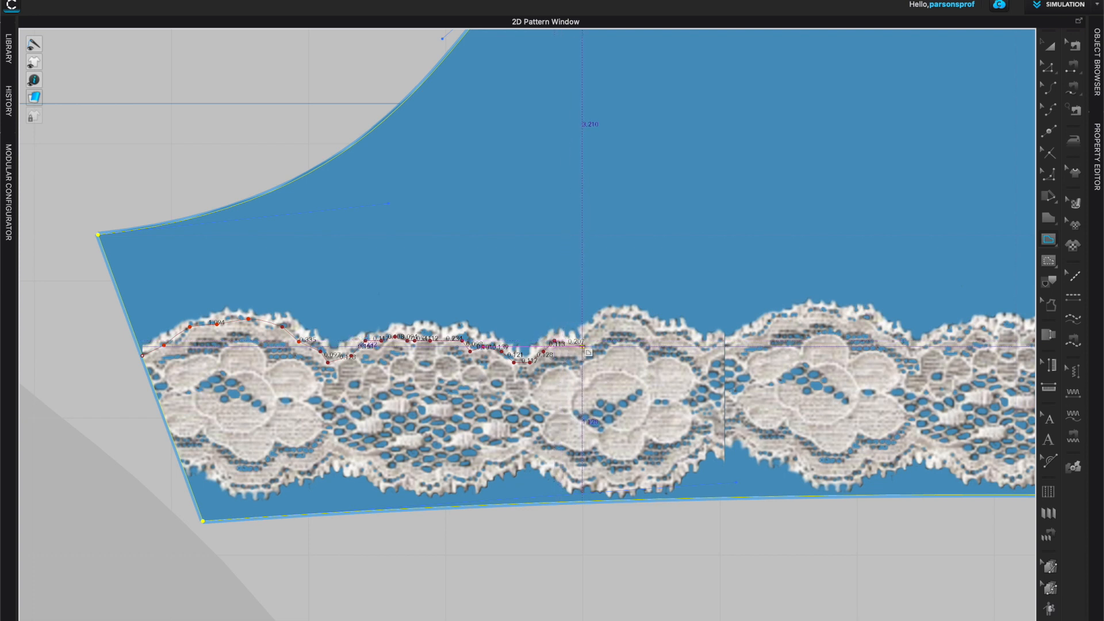
{"action": "left_click", "coordinate": [583, 346]}
{"action": "left_click", "coordinate": [597, 327]}
{"action": "left_click", "coordinate": [622, 316]}
{"action": "left_click", "coordinate": [645, 328]}
{"action": "left_click", "coordinate": [666, 337]}
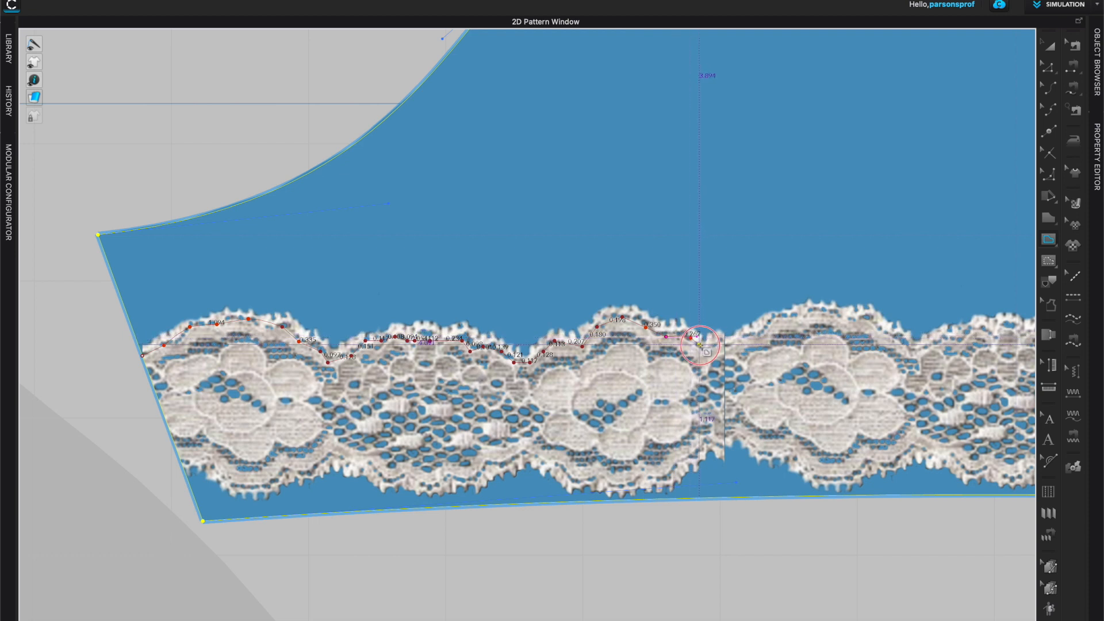
{"action": "left_click", "coordinate": [754, 332]}
{"action": "left_click", "coordinate": [774, 324]}
{"action": "left_click", "coordinate": [798, 318]}
{"action": "left_click", "coordinate": [820, 316]}
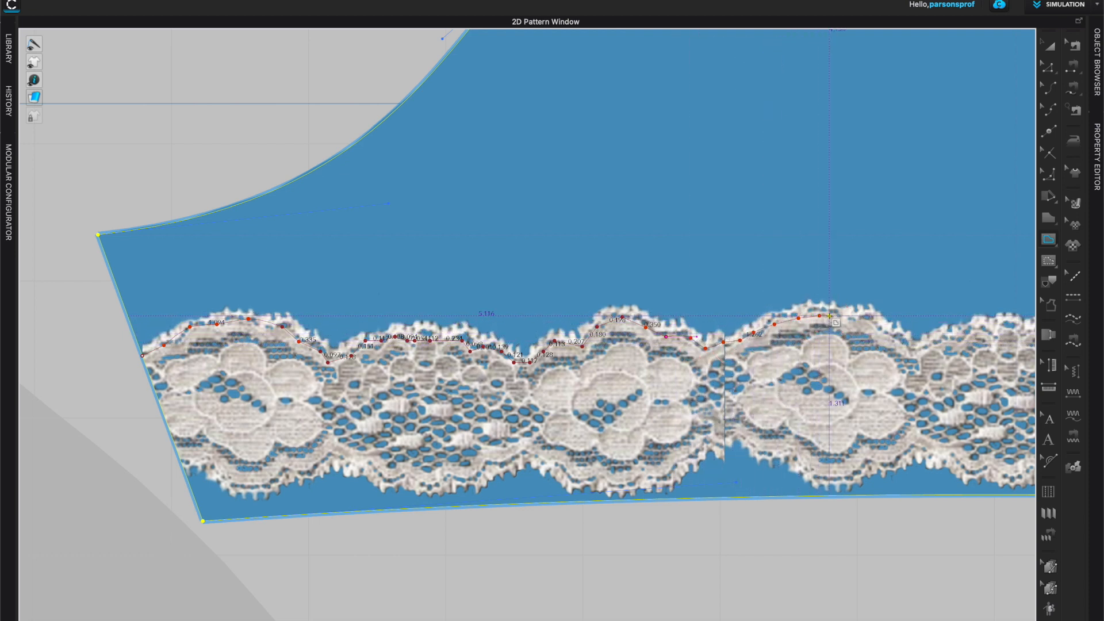
{"action": "left_click", "coordinate": [845, 321]}
{"action": "left_click", "coordinate": [869, 324]}
{"action": "left_click", "coordinate": [914, 351]}
{"action": "middle_click_drag", "start_coordinate": [920, 337], "coordinate": [226, 350]}
{"action": "scroll", "coordinate": [241, 349], "scroll_direction": "up", "scroll_amount": 2}
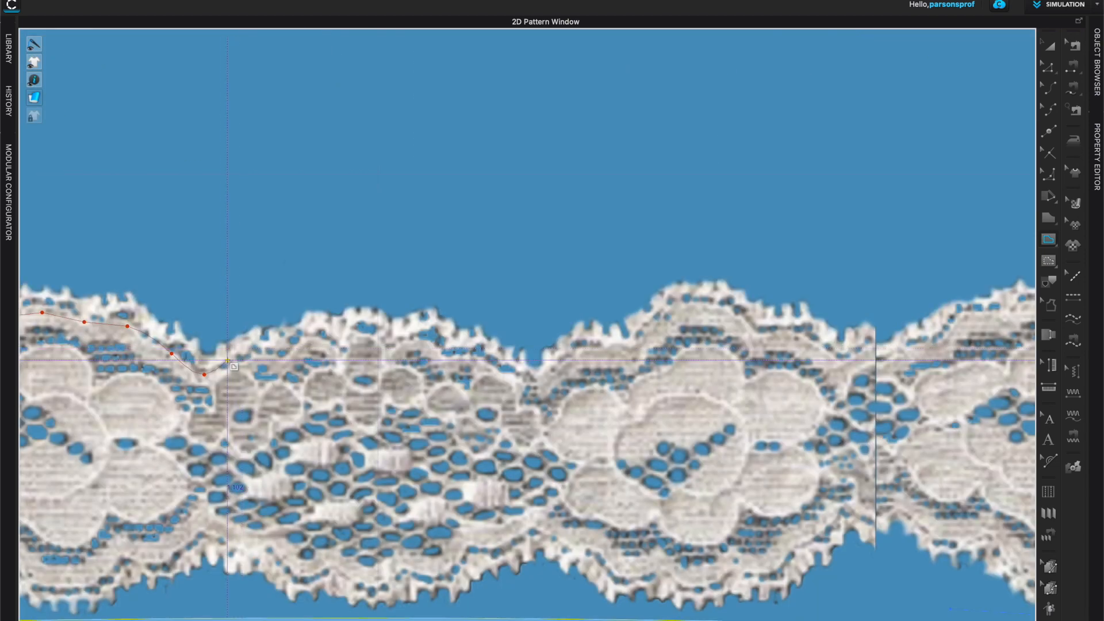
{"action": "left_click", "coordinate": [311, 336]}
{"action": "left_click", "coordinate": [334, 338]}
{"action": "left_click", "coordinate": [361, 334]}
{"action": "left_click", "coordinate": [410, 340]}
{"action": "left_click", "coordinate": [446, 351]}
{"action": "left_click", "coordinate": [476, 357]}
{"action": "left_click", "coordinate": [498, 373]}
{"action": "left_click", "coordinate": [526, 378]}
{"action": "left_click", "coordinate": [569, 358]}
{"action": "left_click", "coordinate": [594, 345]}
{"action": "left_click", "coordinate": [627, 347]}
{"action": "left_click", "coordinate": [653, 322]}
{"action": "left_click", "coordinate": [685, 300]}
{"action": "left_click", "coordinate": [695, 301]}
{"action": "left_click", "coordinate": [735, 306]}
{"action": "left_click", "coordinate": [751, 330]}
{"action": "left_click", "coordinate": [783, 330]}
{"action": "left_click", "coordinate": [826, 343]}
{"action": "left_click", "coordinate": [837, 359]}
{"action": "left_click", "coordinate": [866, 352]}
{"action": "left_click", "coordinate": [906, 354]}
{"action": "middle_click_drag", "start_coordinate": [932, 276], "coordinate": [164, 227]}
{"action": "left_click", "coordinate": [178, 287]}
{"action": "left_click", "coordinate": [215, 264]}
{"action": "left_click", "coordinate": [265, 255]}
{"action": "left_click", "coordinate": [311, 265]}
{"action": "left_click", "coordinate": [347, 265]}
{"action": "left_click", "coordinate": [382, 289]}
{"action": "left_click", "coordinate": [412, 313]}
{"action": "left_click", "coordinate": [437, 319]}
{"action": "left_click", "coordinate": [473, 307]}
{"action": "left_click", "coordinate": [505, 300]}
{"action": "left_click", "coordinate": [524, 295]}
{"action": "left_click", "coordinate": [553, 282]}
{"action": "left_click", "coordinate": [578, 284]}
{"action": "left_click", "coordinate": [598, 280]}
{"action": "left_click", "coordinate": [633, 285]}
{"action": "left_click", "coordinate": [656, 289]}
{"action": "left_click", "coordinate": [688, 303]}
{"action": "left_click", "coordinate": [722, 313]}
{"action": "left_click", "coordinate": [758, 329]}
{"action": "left_click", "coordinate": [788, 312]}
{"action": "left_click", "coordinate": [815, 292]}
{"action": "left_click", "coordinate": [856, 293]}
{"action": "left_click", "coordinate": [880, 270]}
{"action": "left_click", "coordinate": [913, 244]}
{"action": "middle_click_drag", "start_coordinate": [935, 277], "coordinate": [461, 332]}
{"action": "left_click", "coordinate": [481, 309]}
{"action": "left_click", "coordinate": [515, 335]}
{"action": "left_click", "coordinate": [541, 333]}
{"action": "left_click", "coordinate": [571, 343]}
{"action": "left_click", "coordinate": [598, 360]}
{"action": "left_click", "coordinate": [628, 351]}
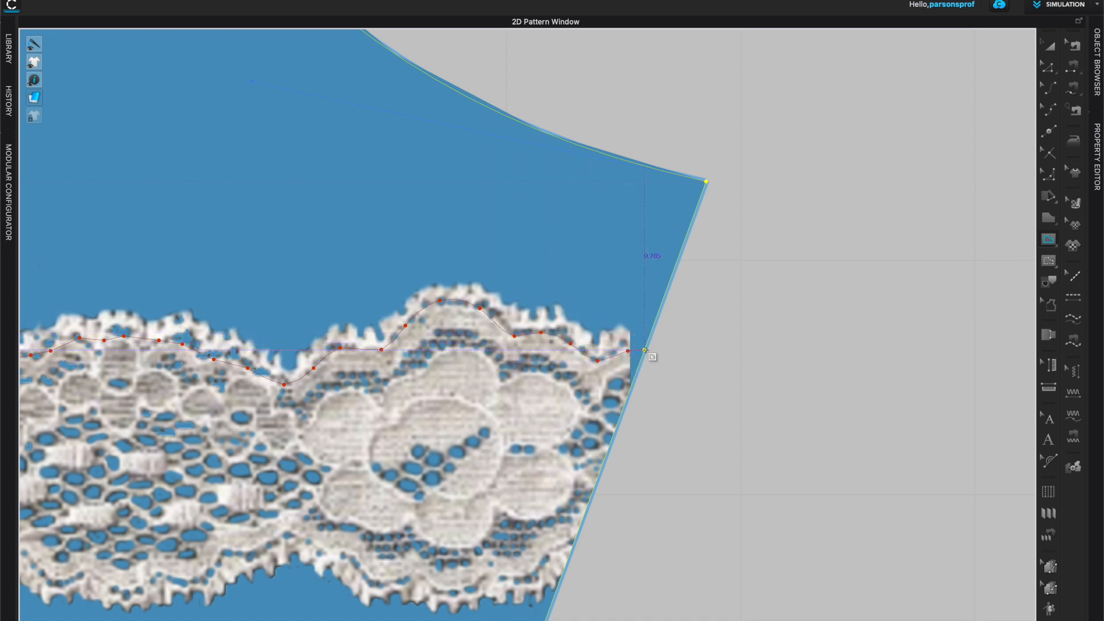
{"action": "left_click", "coordinate": [646, 350]}
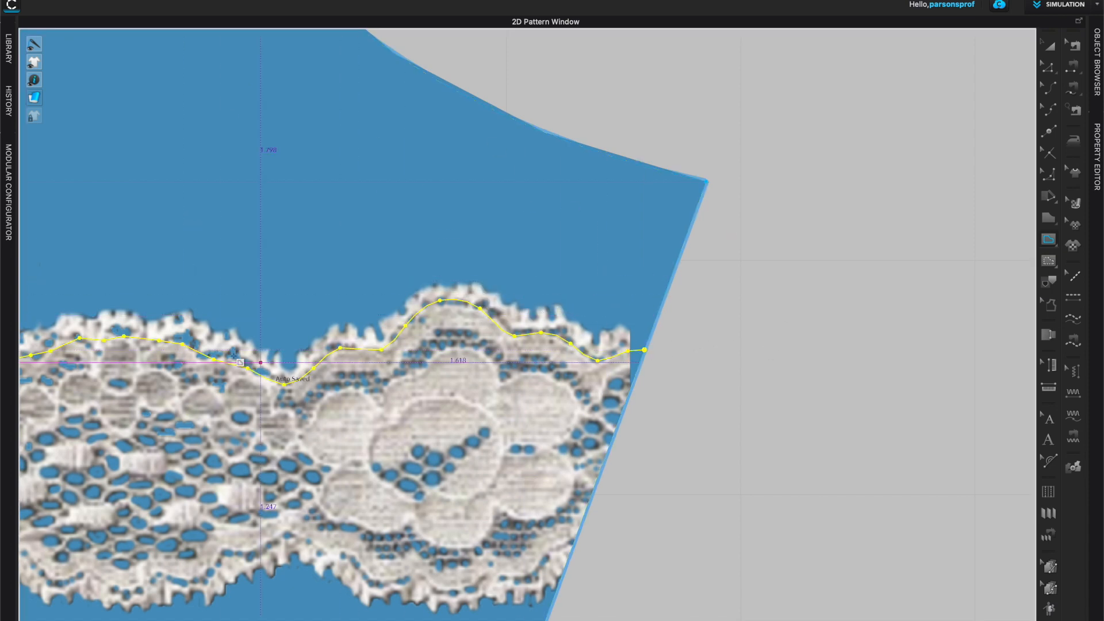
Apply Cut & Sew along the scalloped internal line to separate the lace hem band from the upper sleeve.
{"action": "scroll", "coordinate": [328, 327], "scroll_direction": "down", "scroll_amount": 5}
{"action": "scroll", "coordinate": [327, 324], "scroll_direction": "down", "scroll_amount": 2}
{"action": "middle_click_drag", "start_coordinate": [234, 304], "coordinate": [837, 252]}
{"action": "left_click", "coordinate": [1052, 67]}
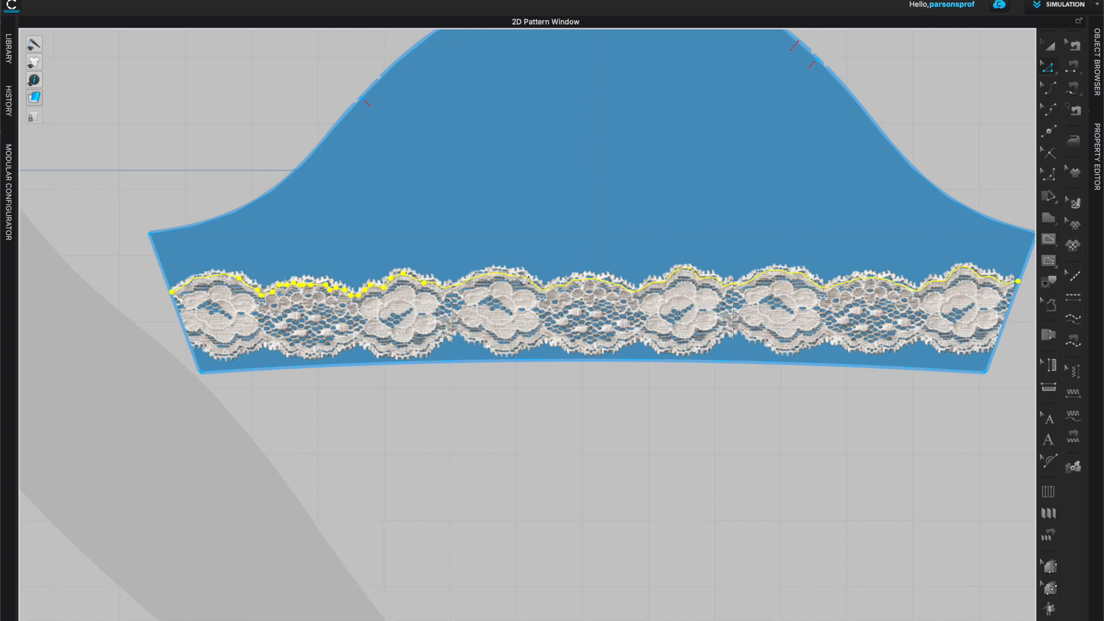
{"action": "right_click", "coordinate": [523, 280]}
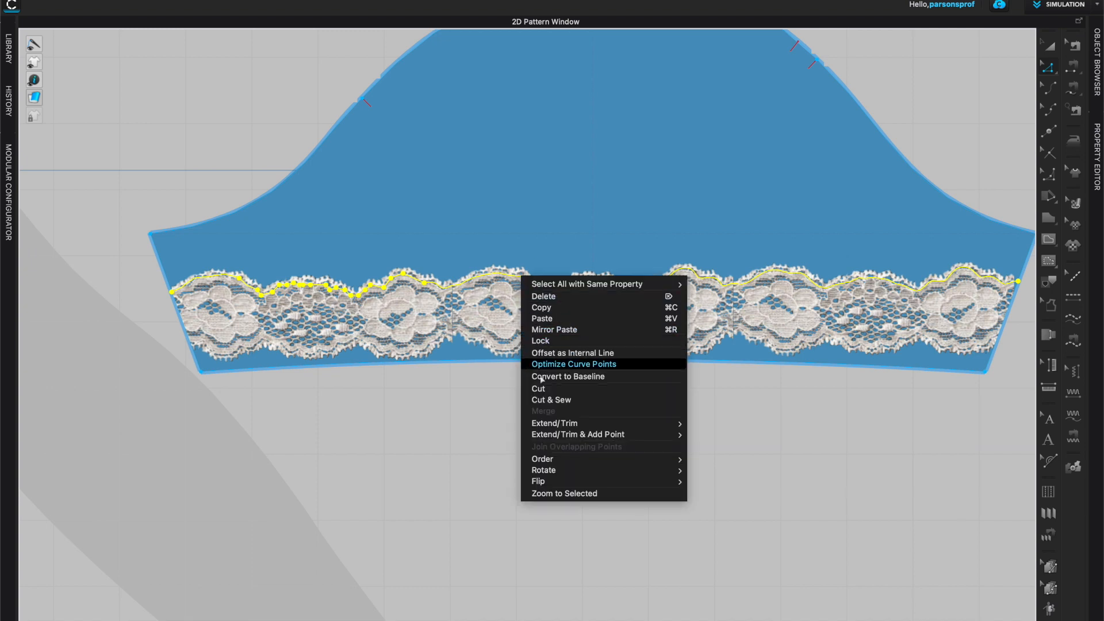
{"action": "left_click", "coordinate": [555, 401]}
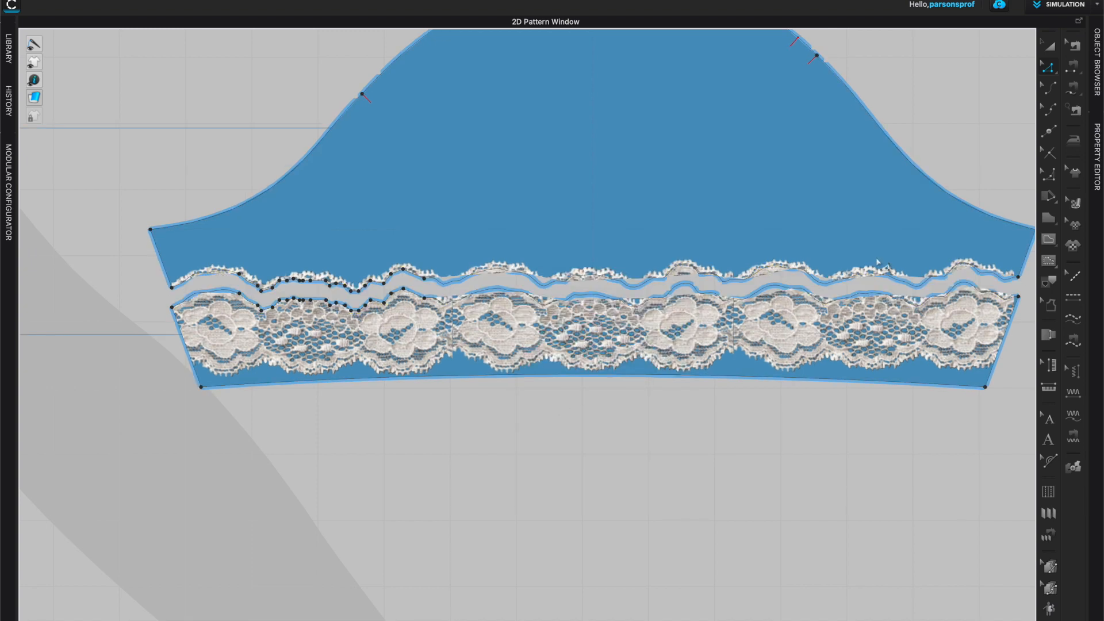
Examine the cut edges of the upper sleeve and the lace hem band with the Transform Pattern tool active.
{"action": "scroll", "coordinate": [771, 414], "scroll_direction": "down", "scroll_amount": 2}
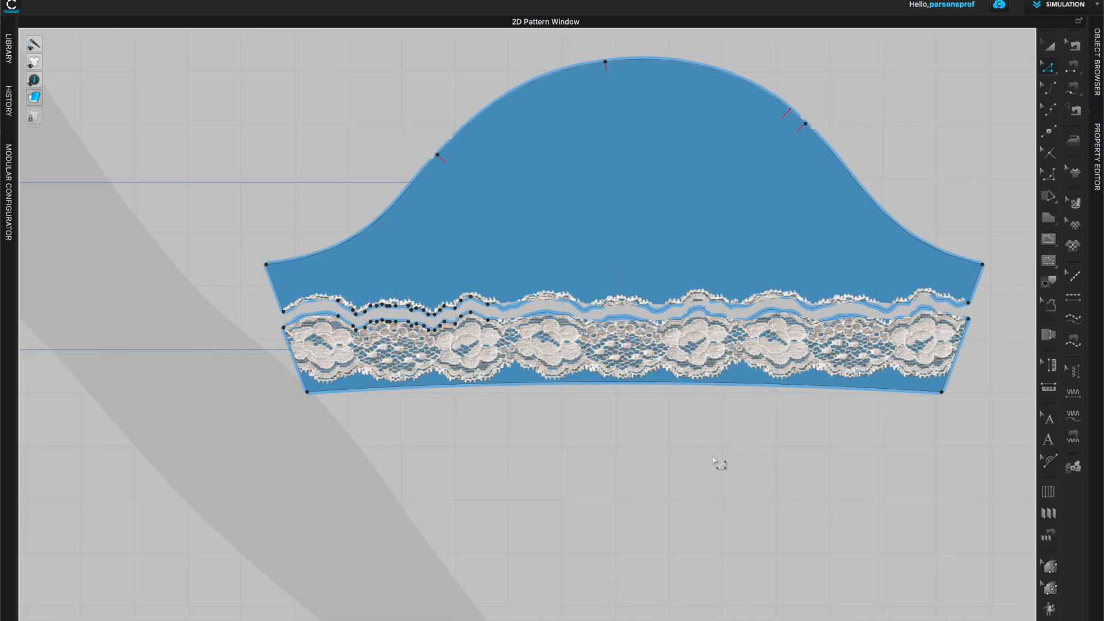
{"action": "left_click", "coordinate": [1048, 46]}
{"action": "scroll", "coordinate": [702, 486], "scroll_direction": "up", "scroll_amount": 2}
{"action": "middle_click_drag", "start_coordinate": [698, 438], "coordinate": [639, 467]}
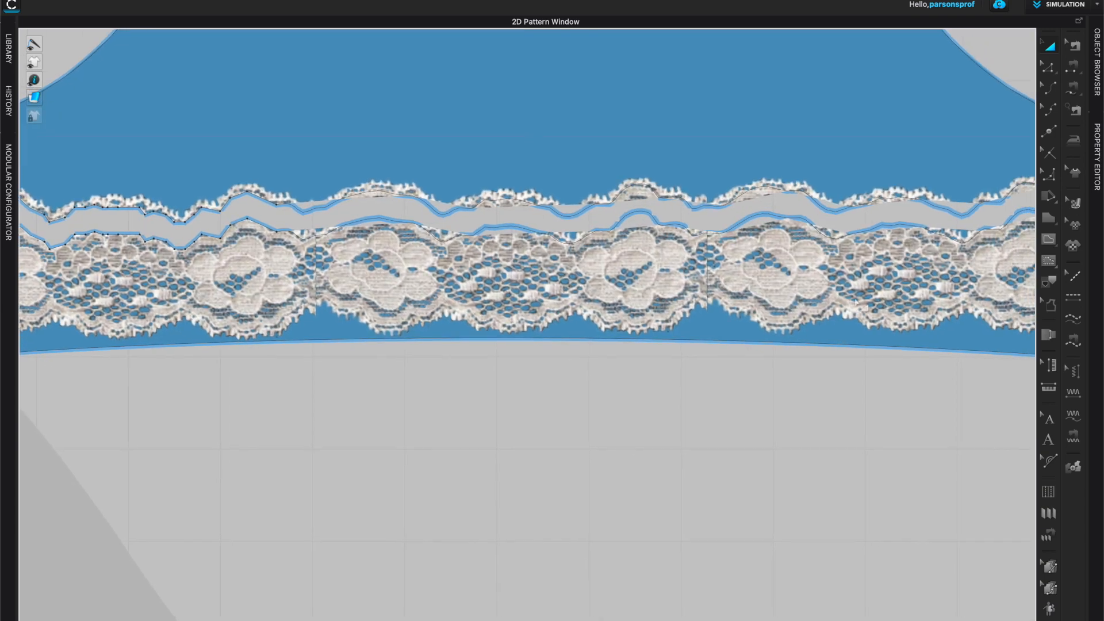
{"action": "scroll", "coordinate": [632, 436], "scroll_direction": "down", "scroll_amount": 4}
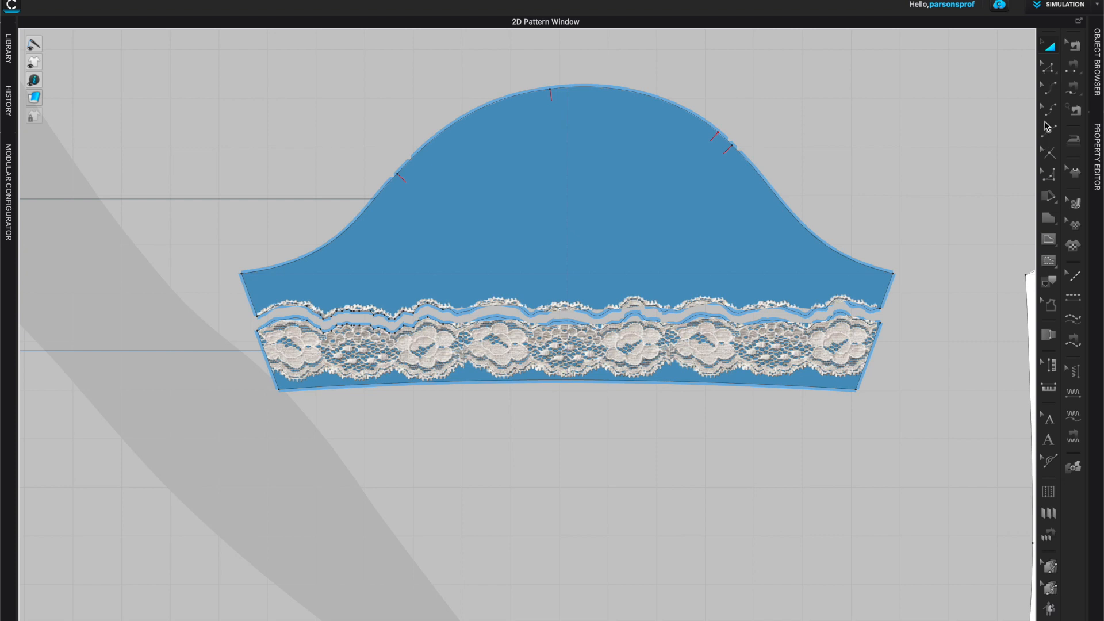
Try to remove leftover lace from the upper sleeve by deleting the graphic nearest the right side edge, and undo the deletion.
{"action": "left_click", "coordinate": [1075, 225]}
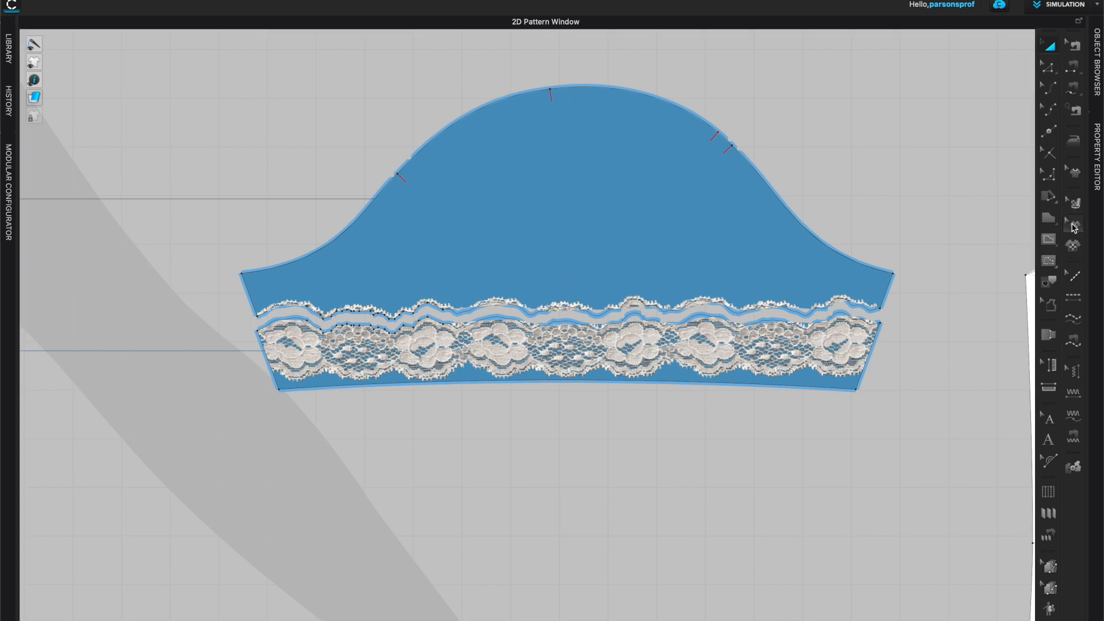
{"action": "scroll", "coordinate": [966, 247], "scroll_direction": "up", "scroll_amount": 3}
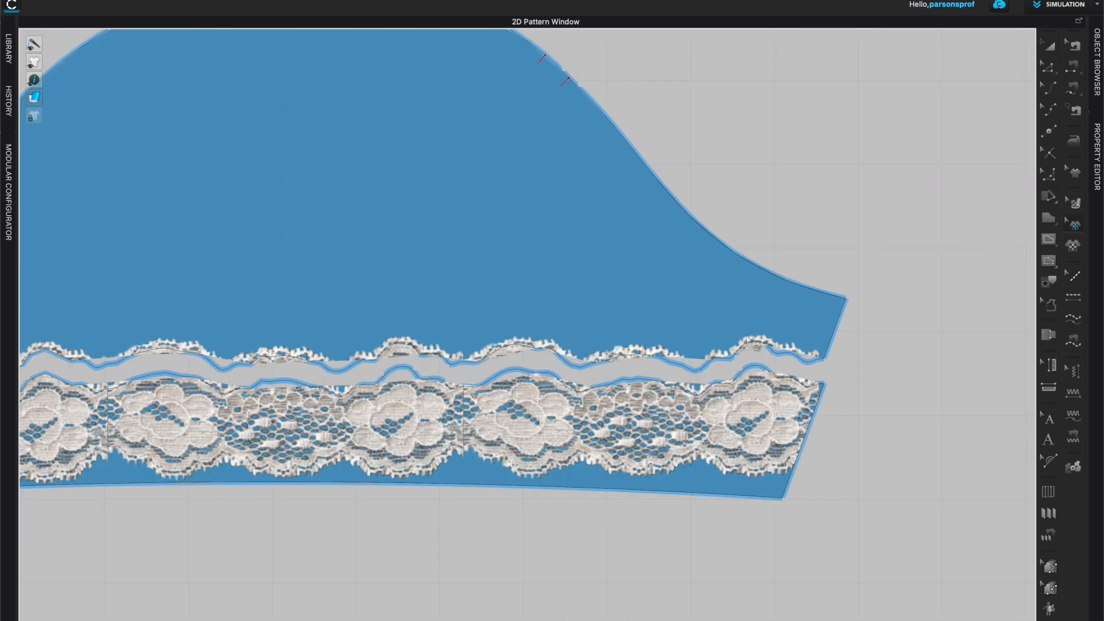
{"action": "left_click", "coordinate": [754, 341]}
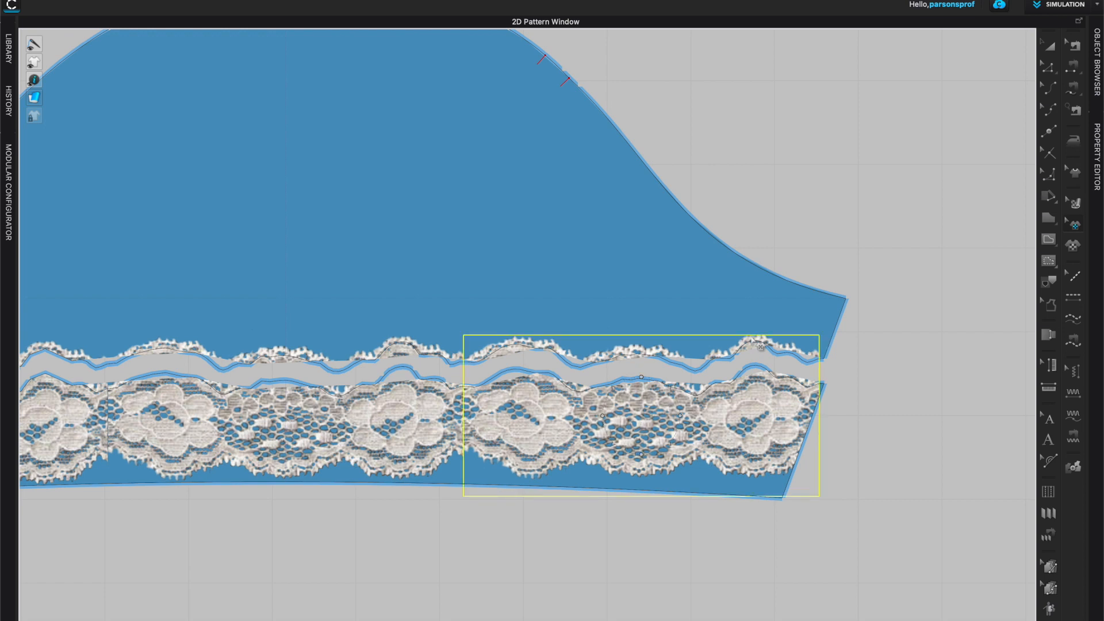
{"action": "key", "text": "Delete"}
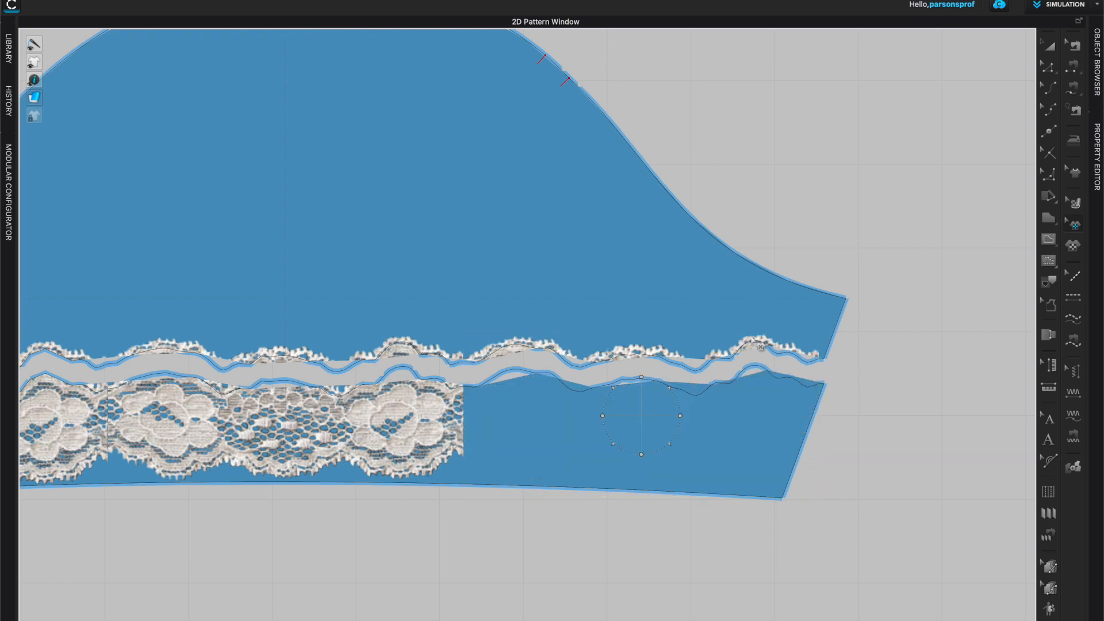
{"action": "key", "text": "ctrl+z"}
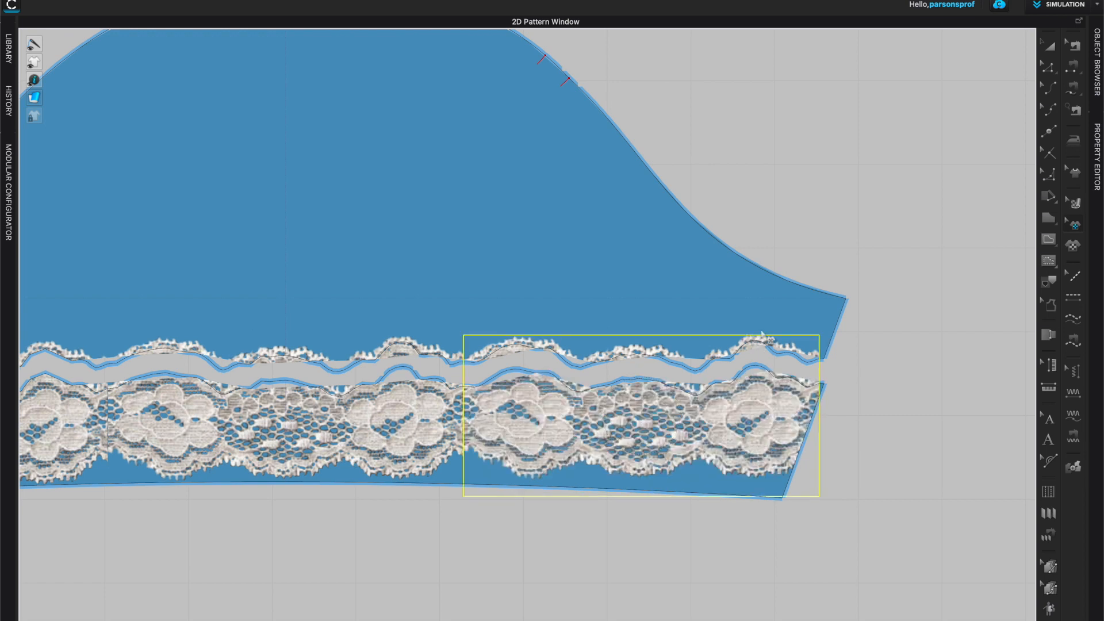
{"action": "left_click", "coordinate": [1051, 47]}
{"action": "scroll", "coordinate": [728, 216], "scroll_direction": "down", "scroll_amount": 5}
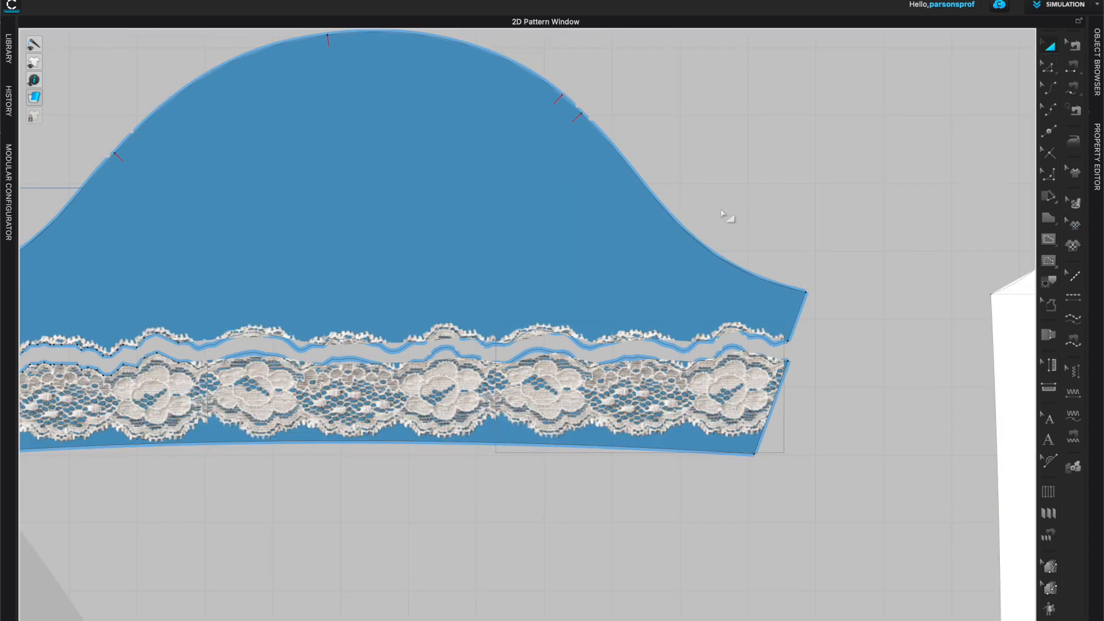
Move the lace hem band down in the 2D layout, clear of the upper sleeve piece.
{"action": "left_click_drag", "start_coordinate": [478, 343], "coordinate": [464, 479]}
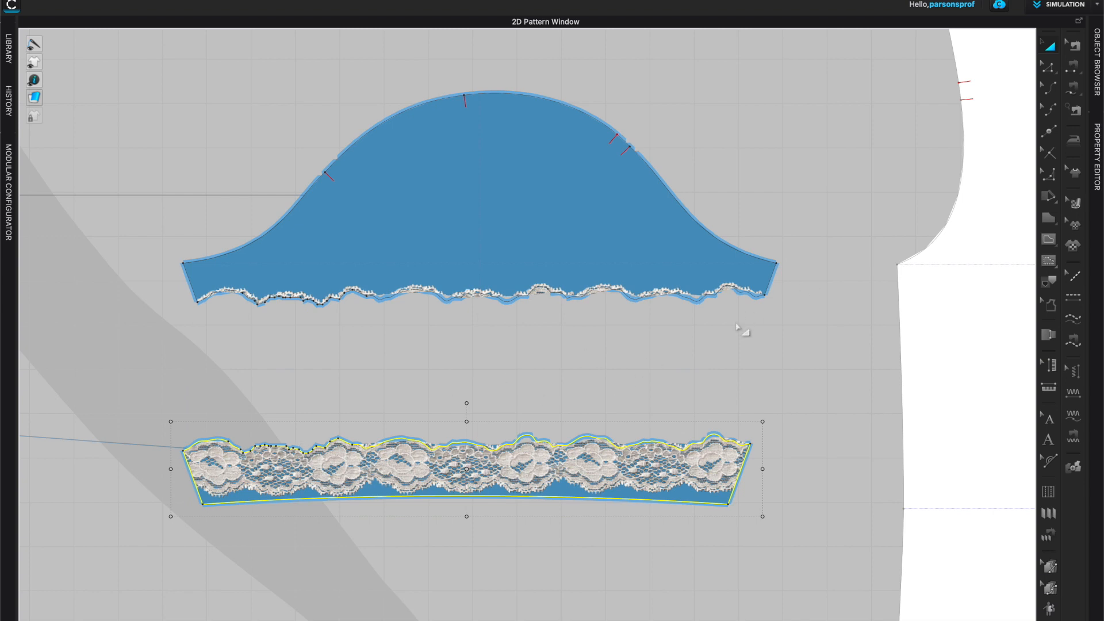
{"action": "scroll", "coordinate": [839, 371], "scroll_direction": "up", "scroll_amount": 4}
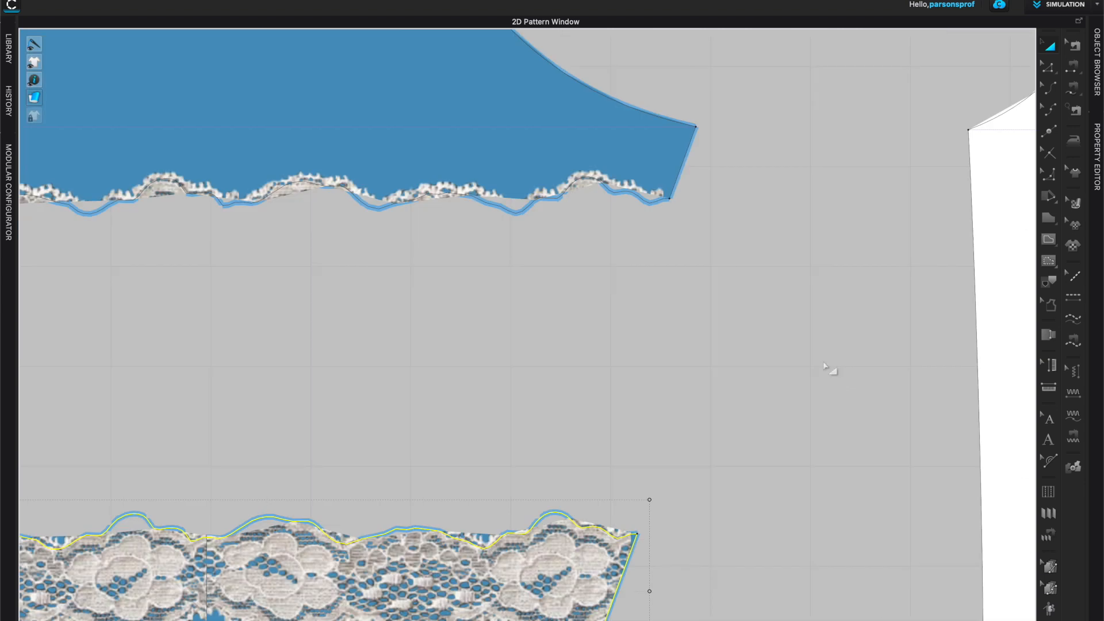
{"action": "middle_click_drag", "start_coordinate": [459, 423], "coordinate": [462, 462]}
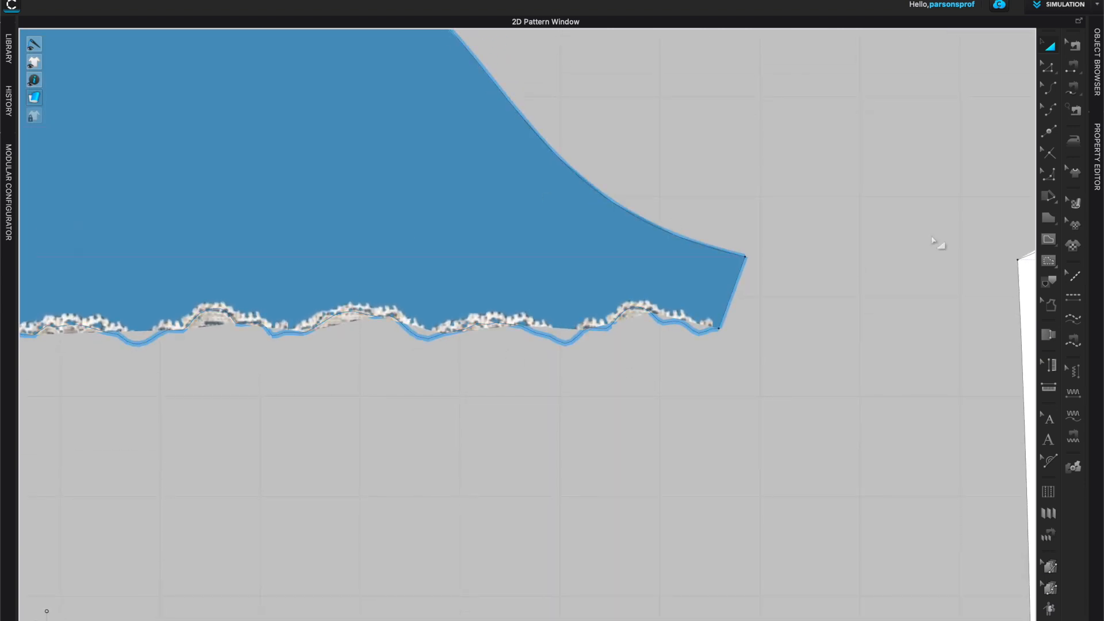
Try to delete the leftover lace graphics along the upper sleeve's scalloped cut edge, starting with those nearest the right side edge.
{"action": "left_click", "coordinate": [1077, 227]}
{"action": "left_click", "coordinate": [1078, 227]}
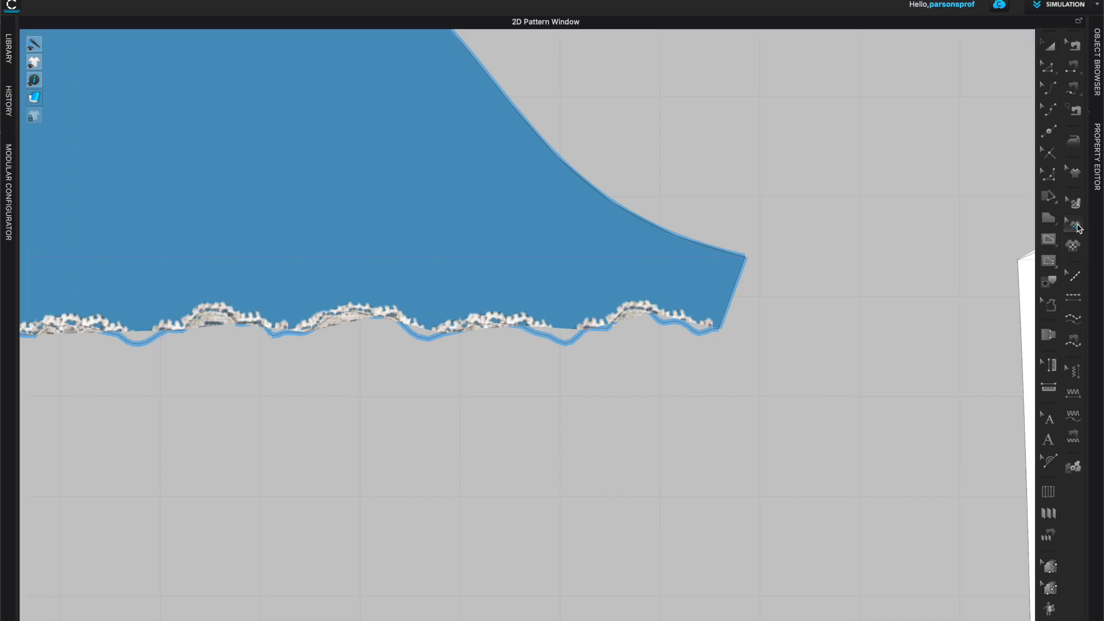
{"action": "left_click", "coordinate": [679, 323]}
{"action": "key", "text": "Delete"}
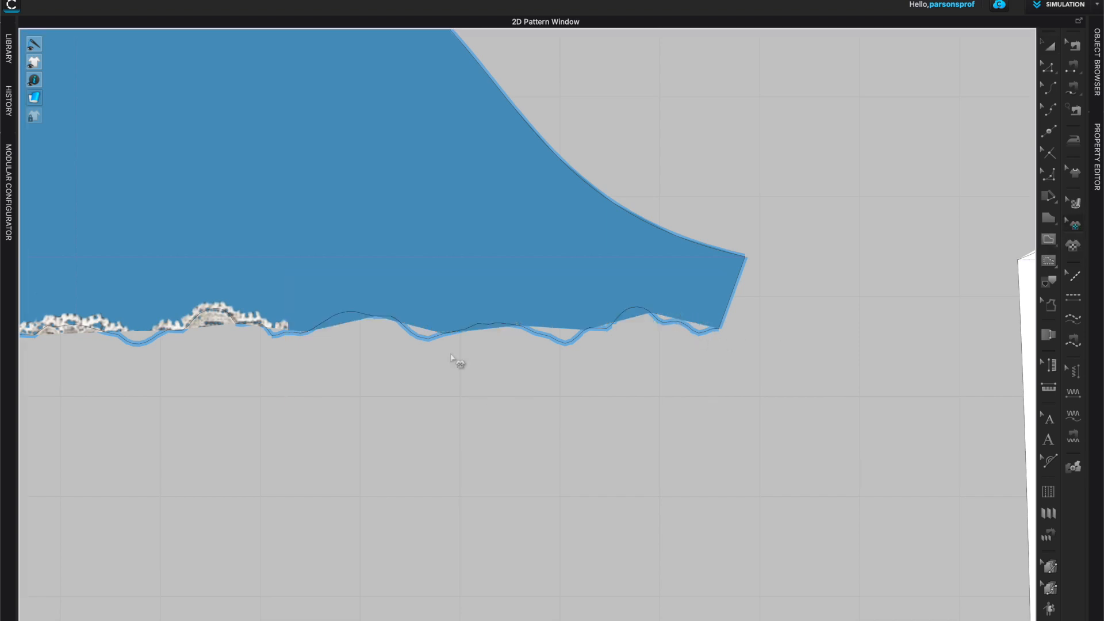
{"action": "scroll", "coordinate": [450, 386], "scroll_direction": "down", "scroll_amount": 10}
{"action": "left_click", "coordinate": [384, 374]}
{"action": "key", "text": "Delete"}
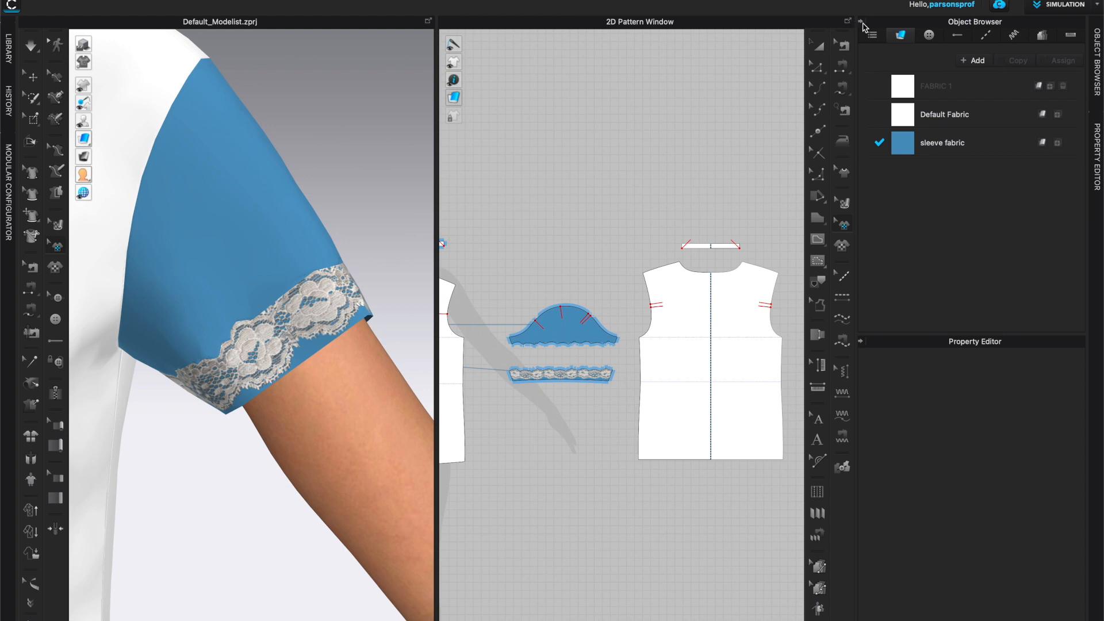
Collapse the object browser and briefly simulate the garment, tugging the sleeve hem on the avatar.
{"action": "left_click", "coordinate": [862, 23]}
{"action": "left_click", "coordinate": [863, 23]}
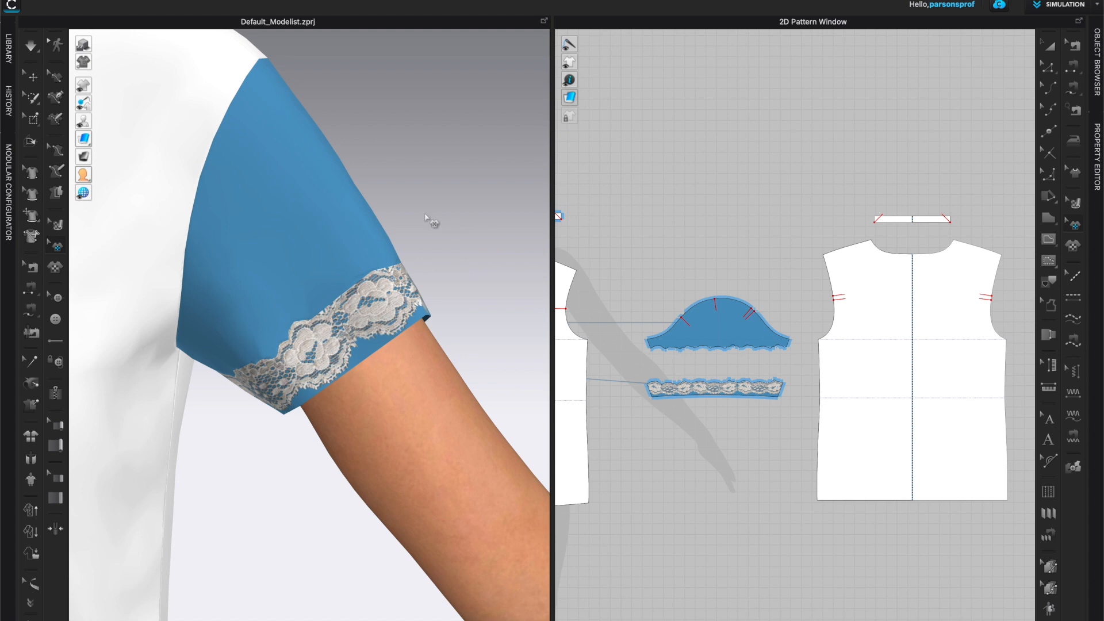
{"action": "key", "text": "space"}
{"action": "left_click", "coordinate": [380, 297]}
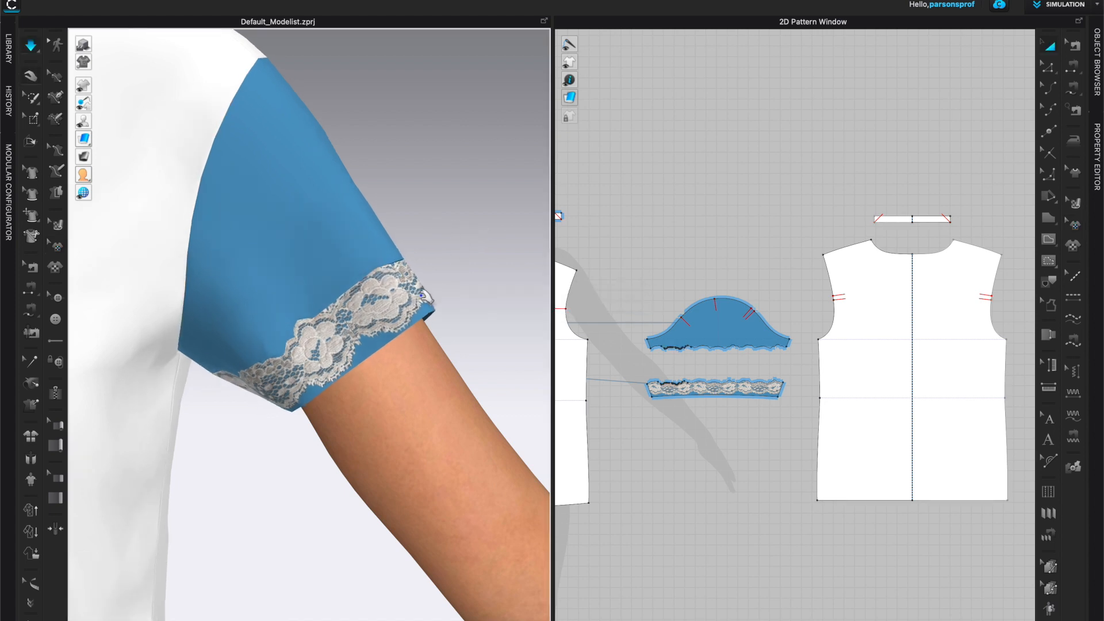
{"action": "key", "text": "space"}
Examine the join between the upper sleeve and the lace band around the arm in 3D.
{"action": "right_click_drag", "start_coordinate": [418, 349], "coordinate": [276, 312]}
{"action": "scroll", "coordinate": [353, 322], "scroll_direction": "up", "scroll_amount": 5}
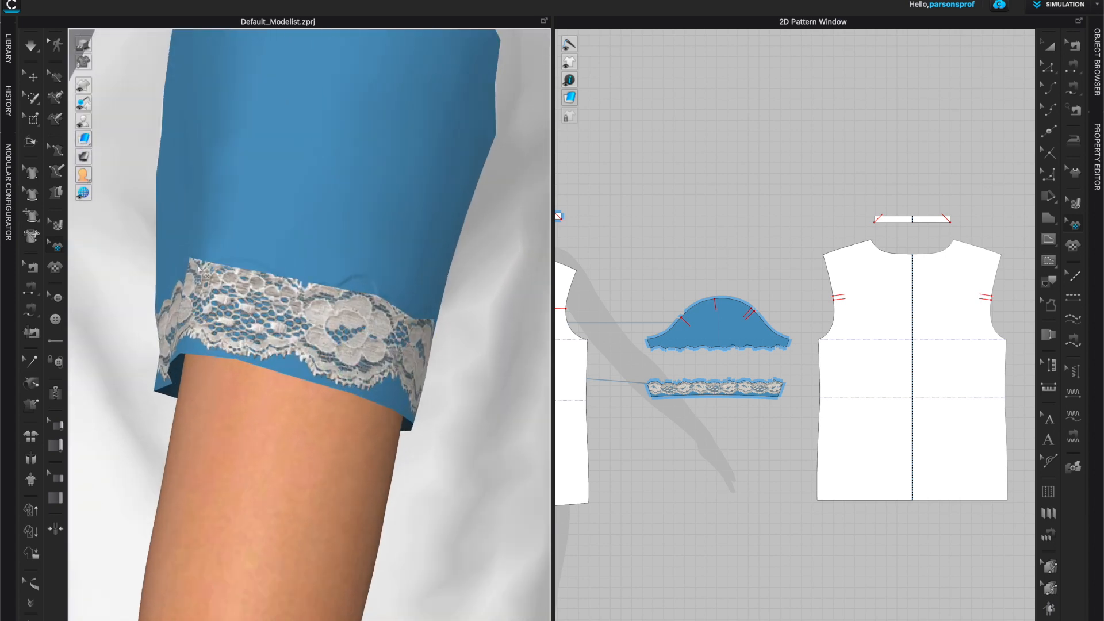
{"action": "right_click_drag", "start_coordinate": [336, 389], "coordinate": [301, 259]}
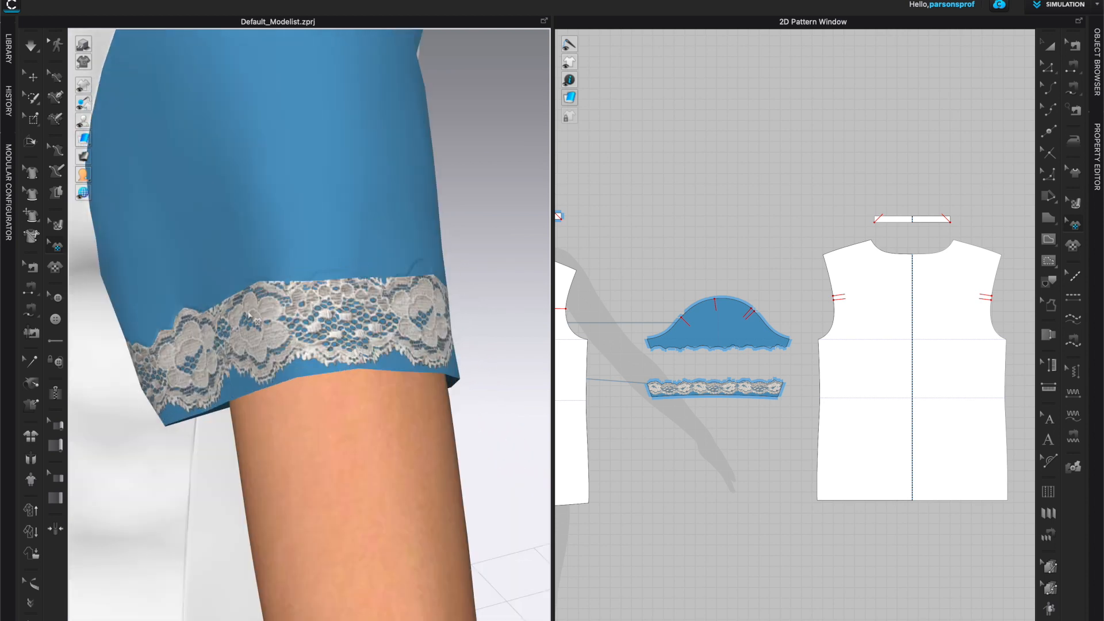
{"action": "mouse_move", "coordinate": [372, 352]}
{"action": "right_mouse_down"}
{"action": "mouse_move", "coordinate": [383, 342]}
{"action": "mouse_move", "coordinate": [369, 334]}
{"action": "mouse_move", "coordinate": [363, 344]}
{"action": "right_mouse_up"}
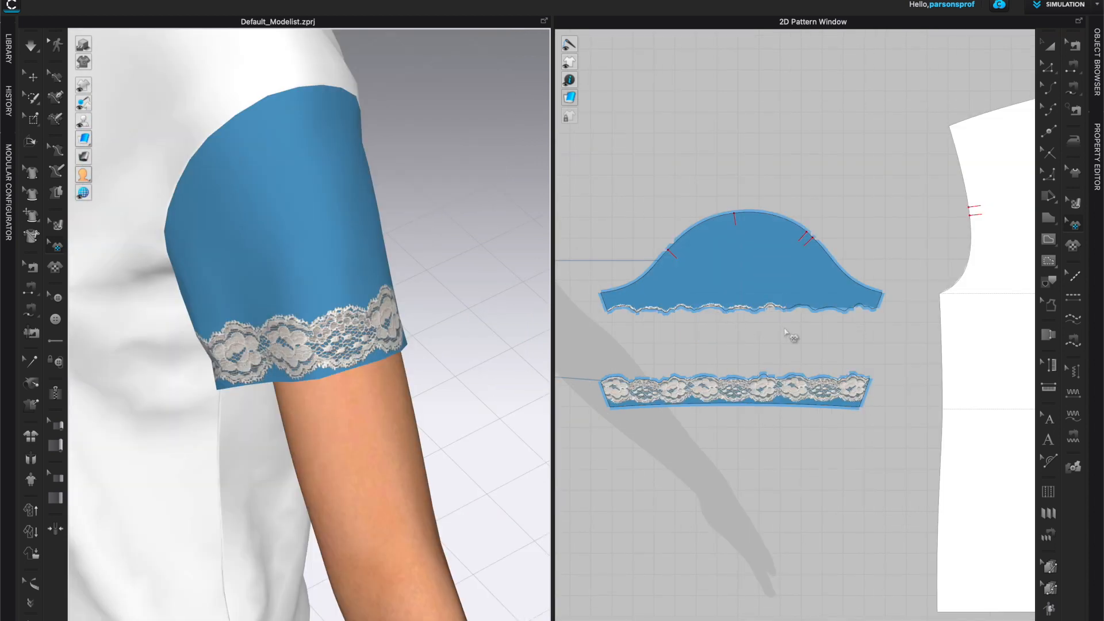
{"action": "right_click_drag", "start_coordinate": [439, 382], "coordinate": [414, 367]}
{"action": "scroll", "coordinate": [414, 367], "scroll_direction": "up", "scroll_amount": 2}
{"action": "scroll", "coordinate": [406, 377], "scroll_direction": "up", "scroll_amount": 3}
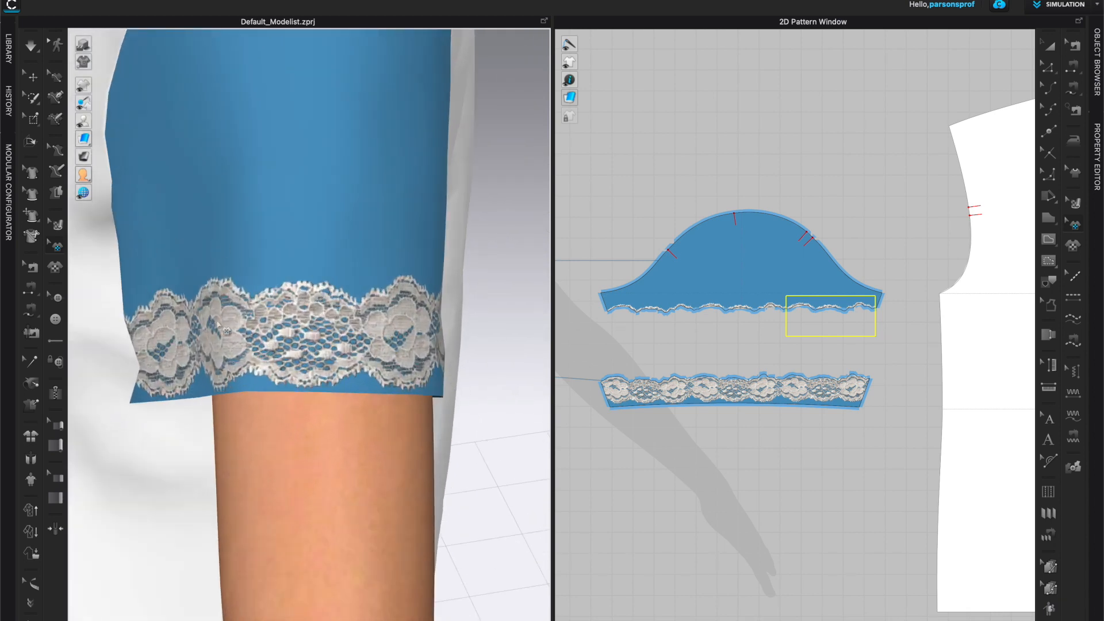
{"action": "scroll", "coordinate": [330, 348], "scroll_direction": "up", "scroll_amount": 1}
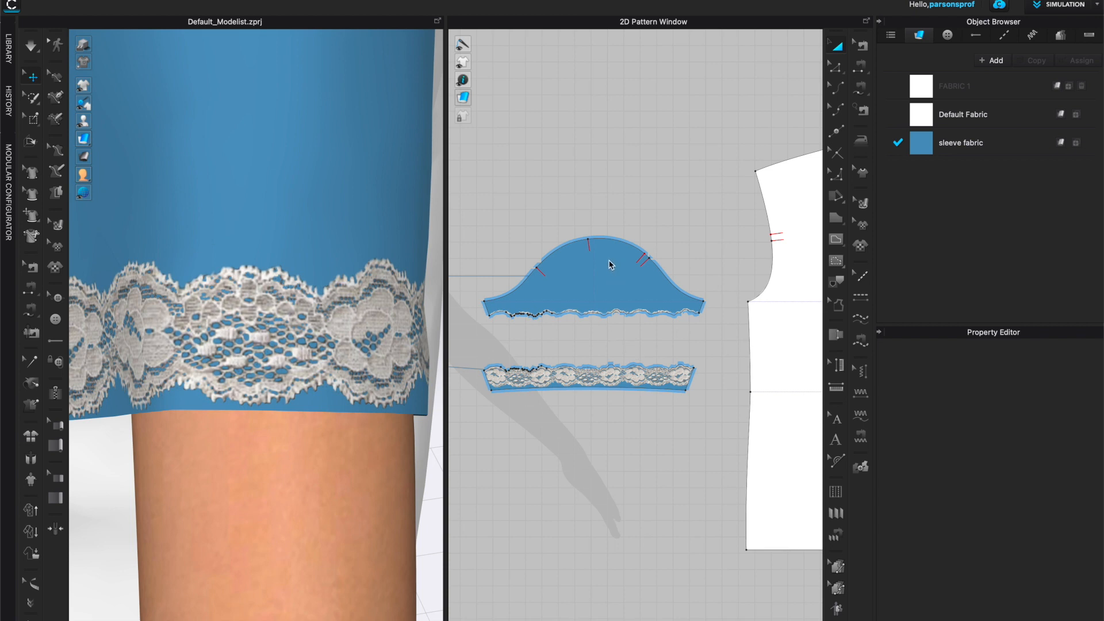
Duplicate the sleeve fabric and rename the copy "sleeve lace".
{"action": "left_click", "coordinate": [642, 382]}
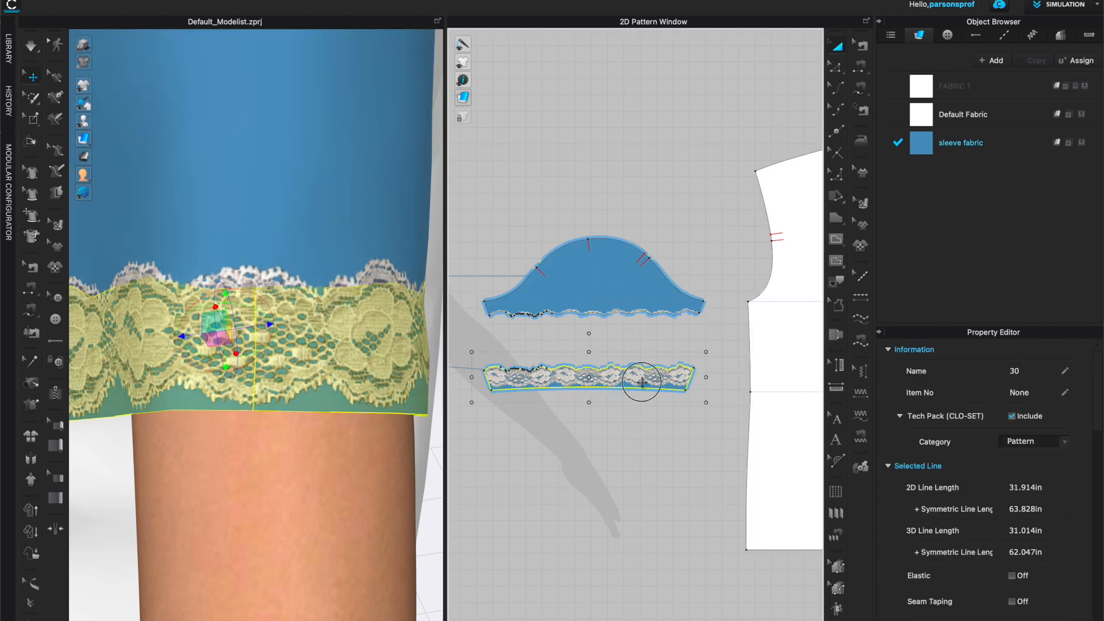
{"action": "left_click", "coordinate": [636, 289]}
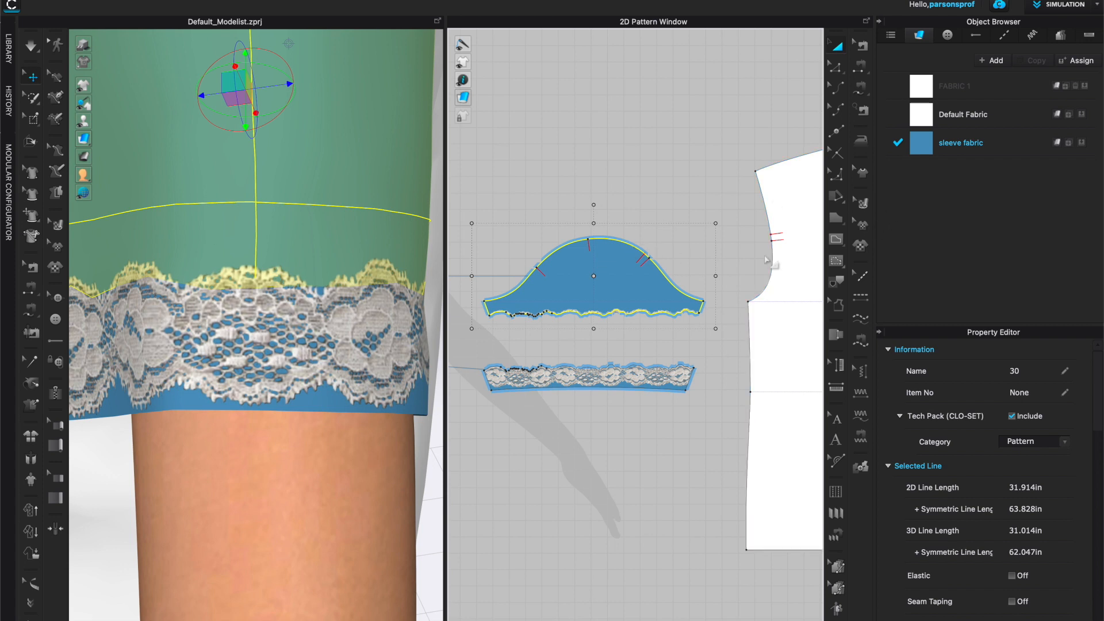
{"action": "left_click", "coordinate": [1025, 141]}
{"action": "left_click", "coordinate": [1042, 62]}
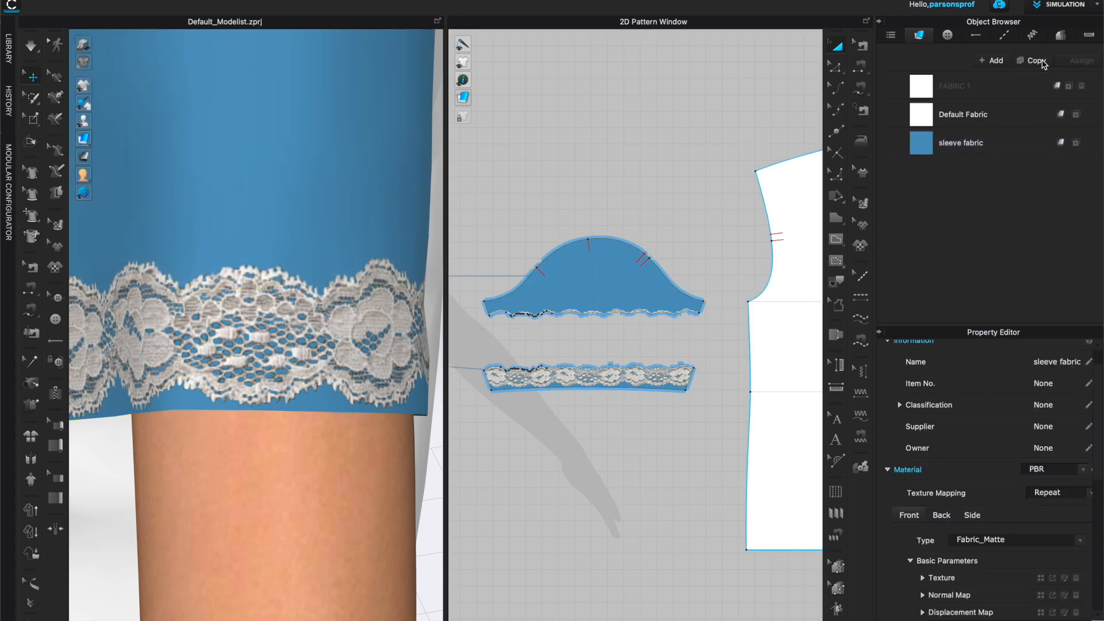
{"action": "double_click", "coordinate": [998, 175]}
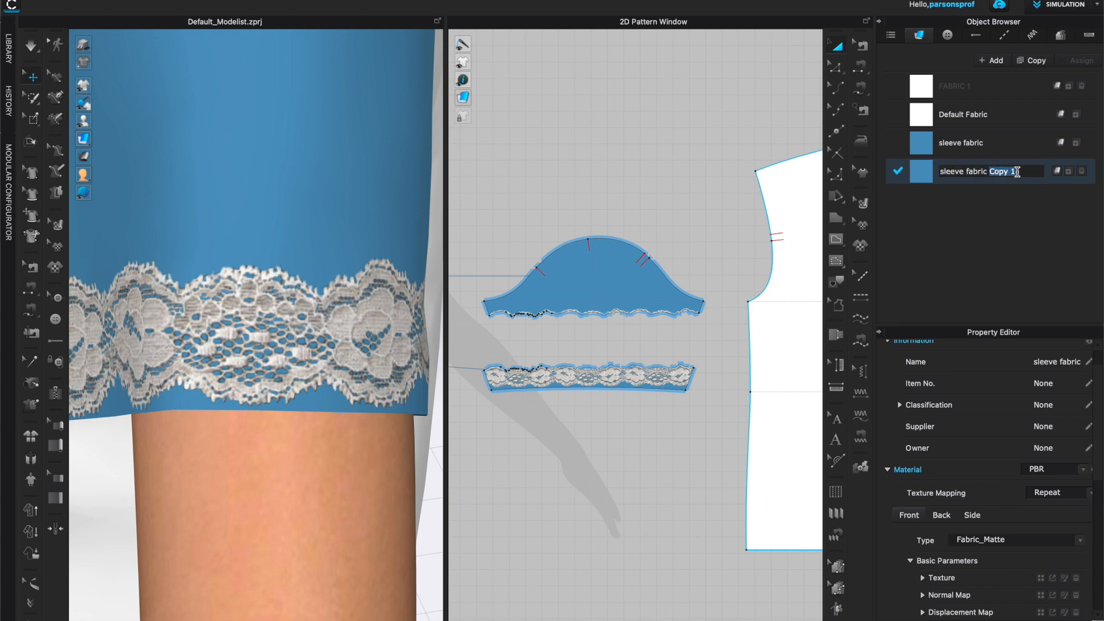
{"action": "left_click_drag", "start_coordinate": [1018, 172], "coordinate": [939, 172]}
{"action": "type", "text": "sleeve lace"}
{"action": "key", "text": "Return"}
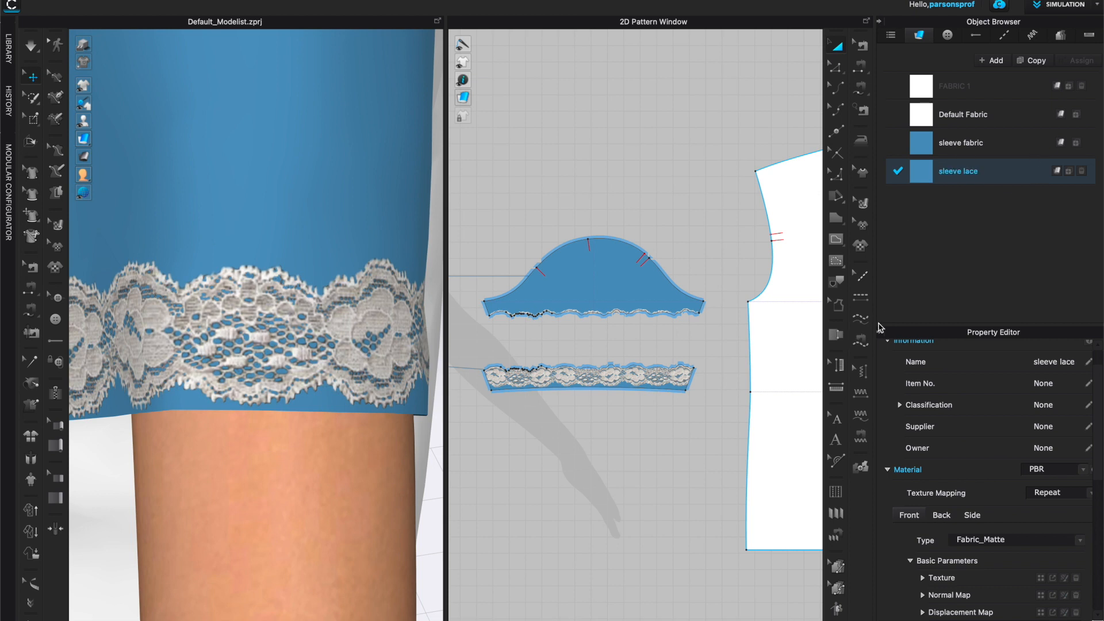
Assign the sleeve lace fabric to the hem band and check which fabric each of the two sleeve pieces uses.
{"action": "left_click", "coordinate": [629, 378]}
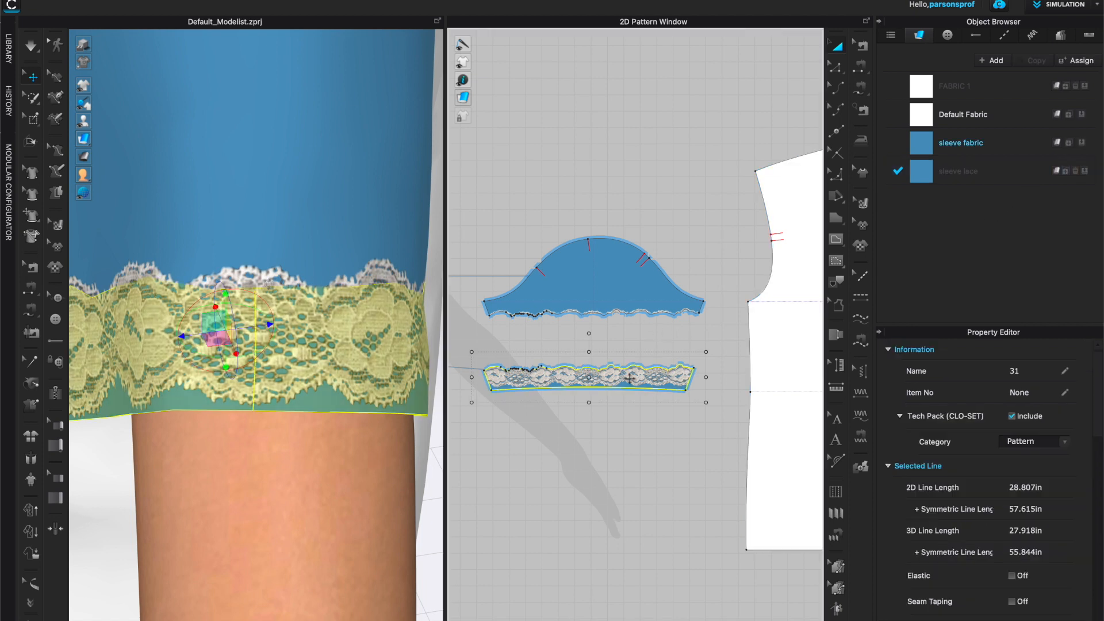
{"action": "left_click", "coordinate": [1086, 173]}
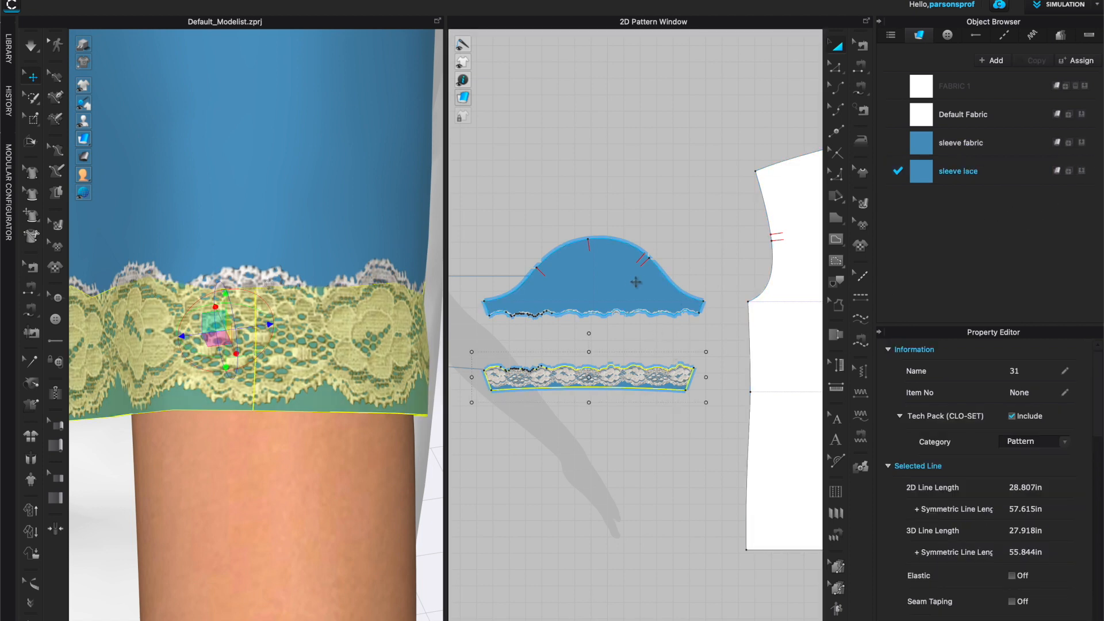
{"action": "left_click", "coordinate": [631, 282]}
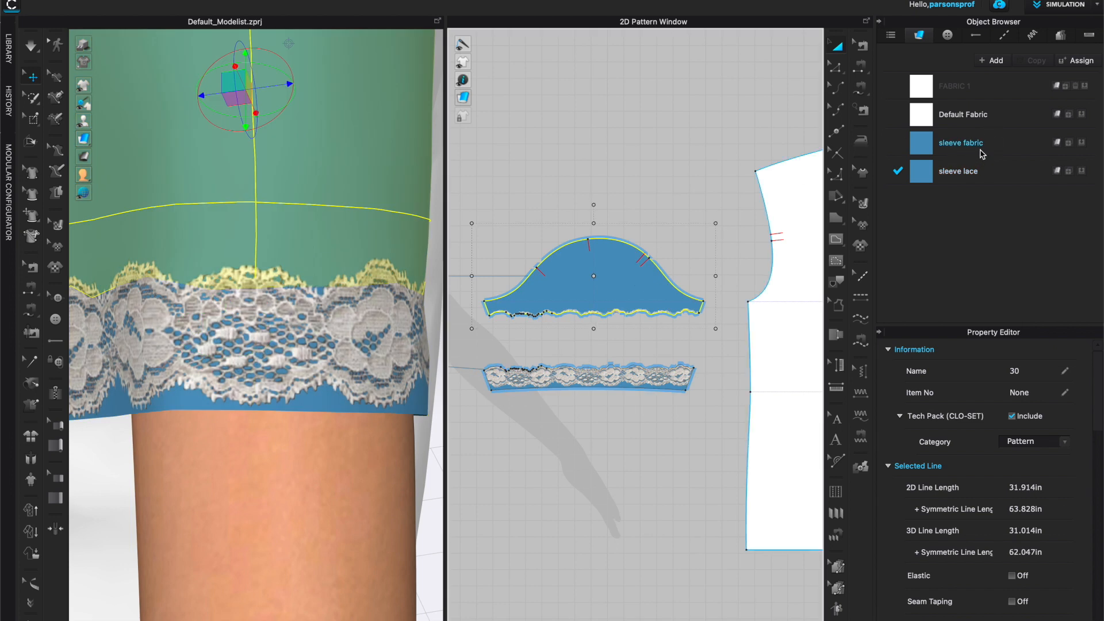
{"action": "left_click", "coordinate": [655, 382]}
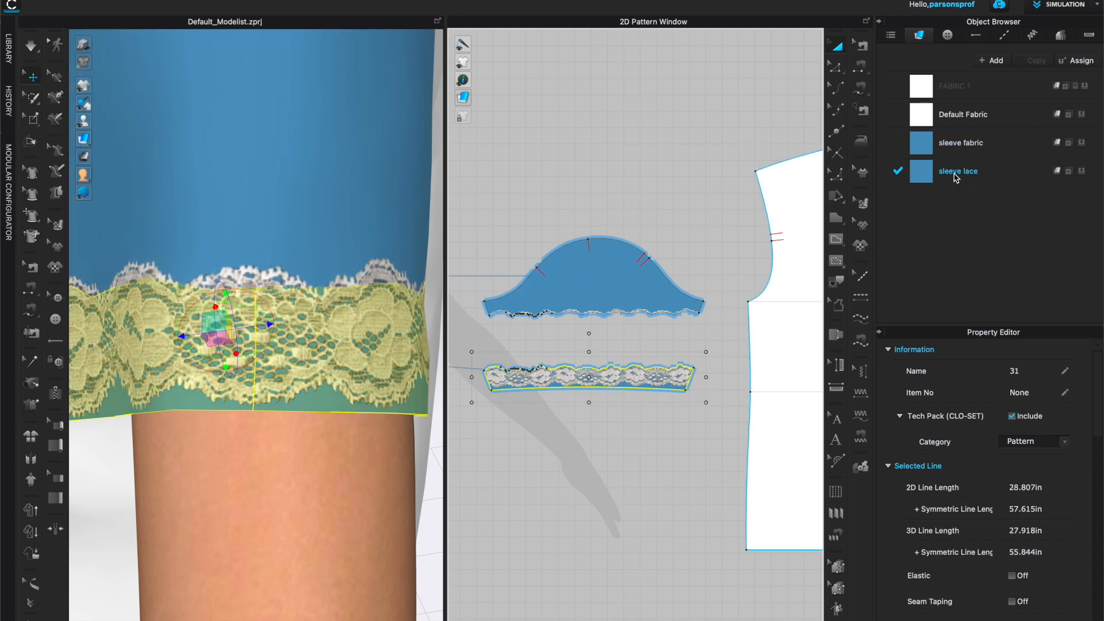
{"action": "left_click", "coordinate": [661, 283]}
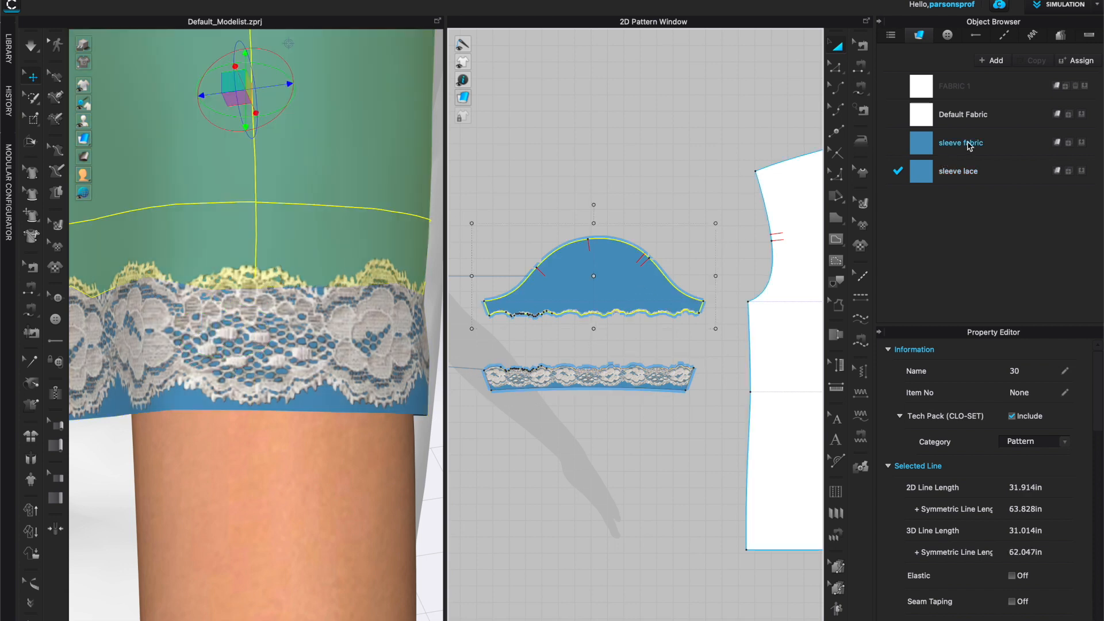
{"action": "left_click", "coordinate": [654, 375]}
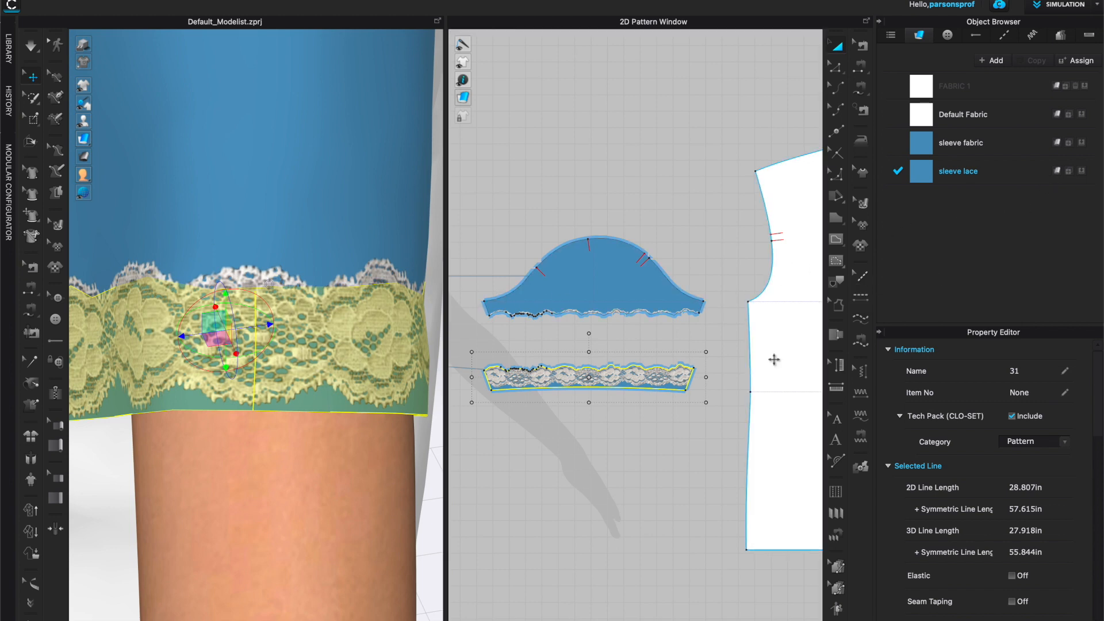
Set the sleeve lace fabric's opacity to 0 so the hem band's base fabric is fully transparent.
{"action": "left_click", "coordinate": [1029, 176]}
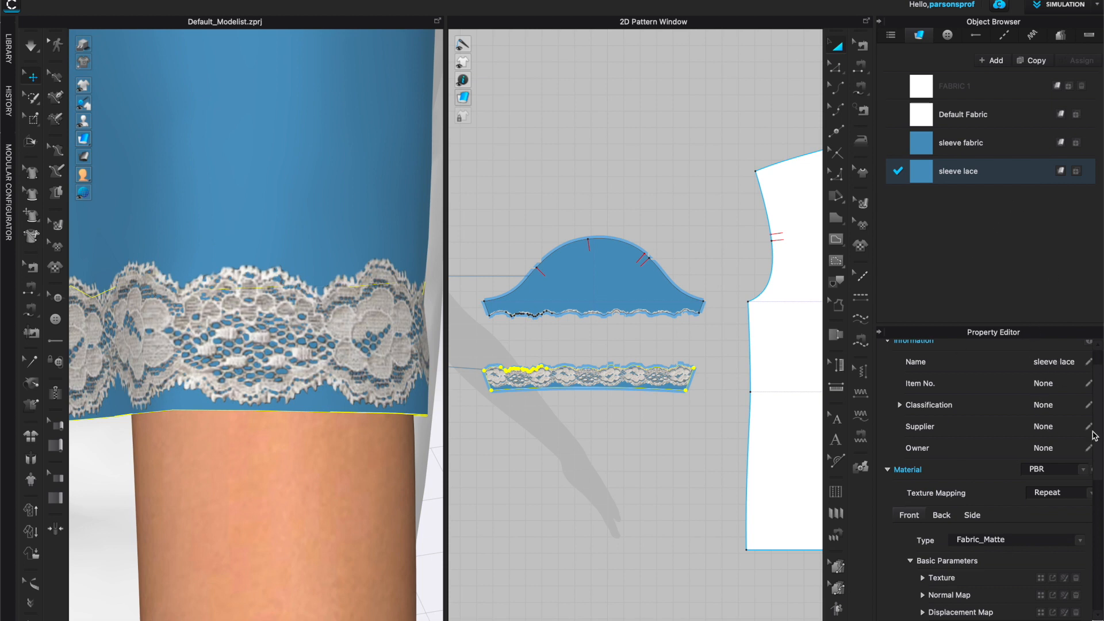
{"action": "scroll", "coordinate": [1100, 393], "scroll_direction": "up", "scroll_amount": 1}
{"action": "left_click_drag", "start_coordinate": [1100, 393], "coordinate": [1100, 500]}
{"action": "left_click_drag", "start_coordinate": [1075, 464], "coordinate": [1002, 463]}
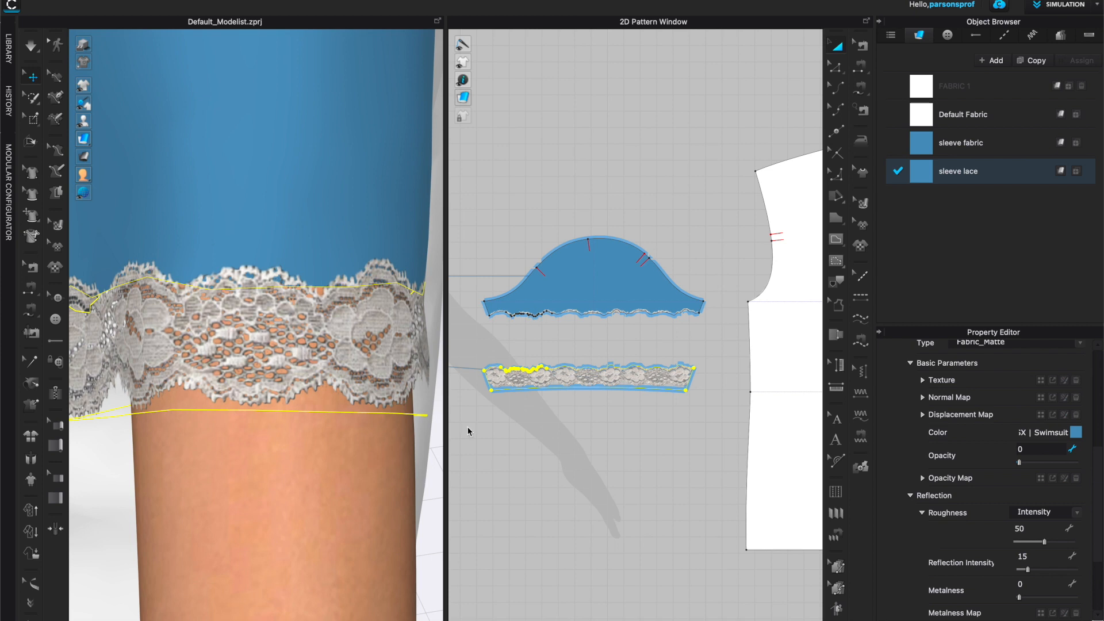
{"action": "left_click", "coordinate": [595, 455]}
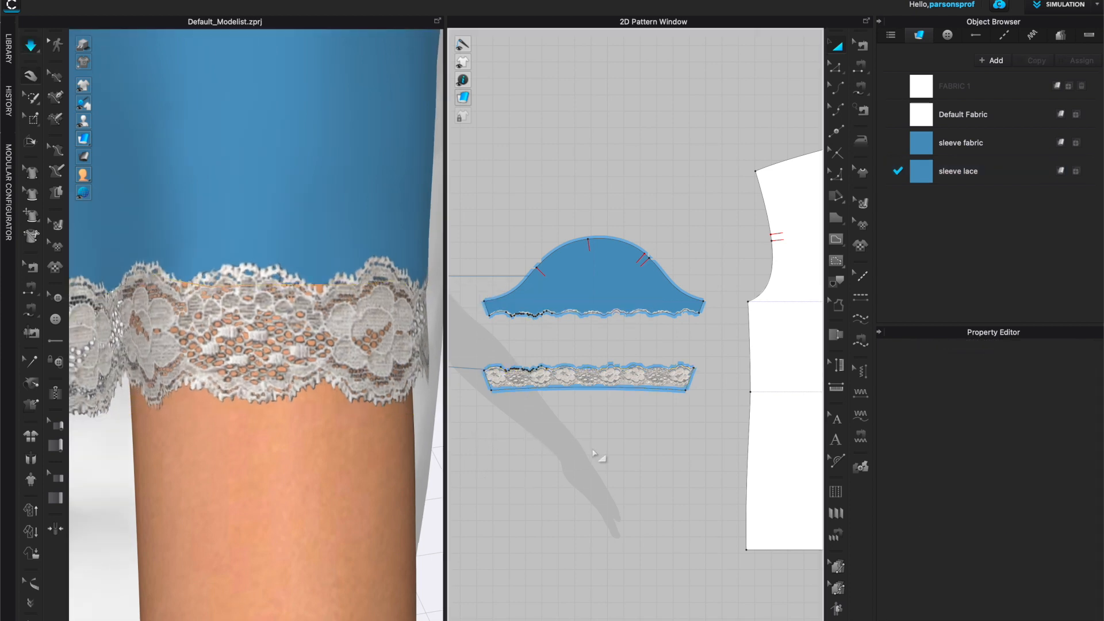
Examine the see-through lace hem on the avatar's arm from several angles and distances in 3D.
{"action": "scroll", "coordinate": [273, 380], "scroll_direction": "down", "scroll_amount": 3}
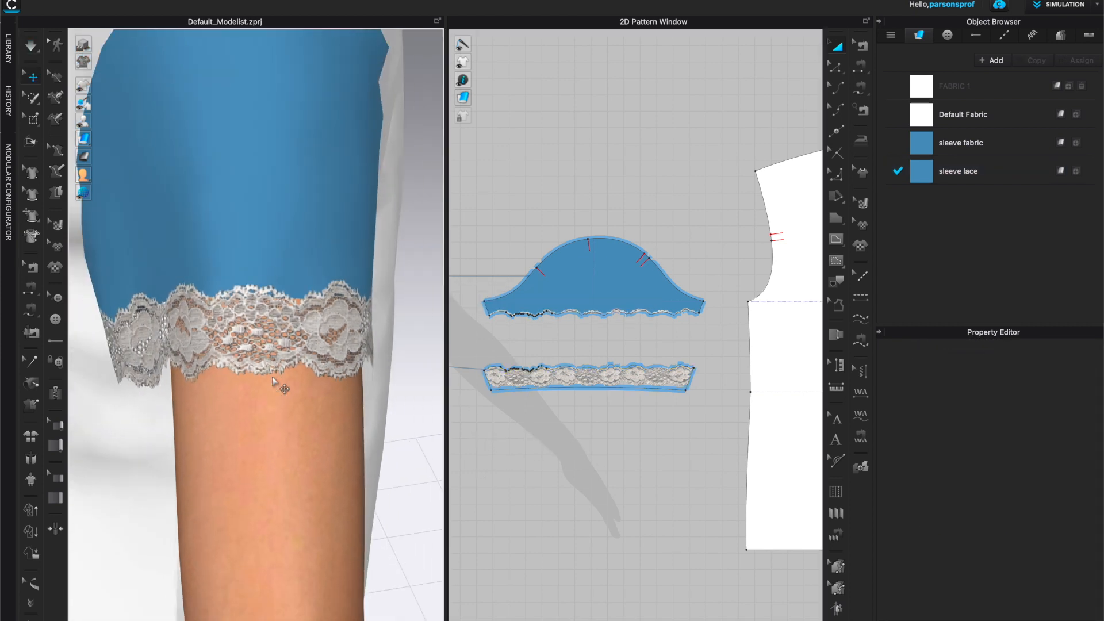
{"action": "scroll", "coordinate": [273, 381], "scroll_direction": "down", "scroll_amount": 3}
{"action": "right_click_drag", "start_coordinate": [363, 439], "coordinate": [411, 417]}
{"action": "scroll", "coordinate": [362, 401], "scroll_direction": "up", "scroll_amount": 6}
{"action": "mouse_move", "coordinate": [347, 424]}
{"action": "right_mouse_down"}
{"action": "mouse_move", "coordinate": [288, 456]}
{"action": "mouse_move", "coordinate": [295, 439]}
{"action": "mouse_move", "coordinate": [278, 419]}
{"action": "mouse_move", "coordinate": [324, 431]}
{"action": "mouse_move", "coordinate": [352, 382]}
{"action": "mouse_move", "coordinate": [370, 390]}
{"action": "mouse_move", "coordinate": [378, 412]}
{"action": "mouse_move", "coordinate": [365, 424]}
{"action": "mouse_move", "coordinate": [338, 424]}
{"action": "mouse_move", "coordinate": [336, 413]}
{"action": "right_mouse_up"}
{"action": "scroll", "coordinate": [326, 443], "scroll_direction": "down", "scroll_amount": 6}
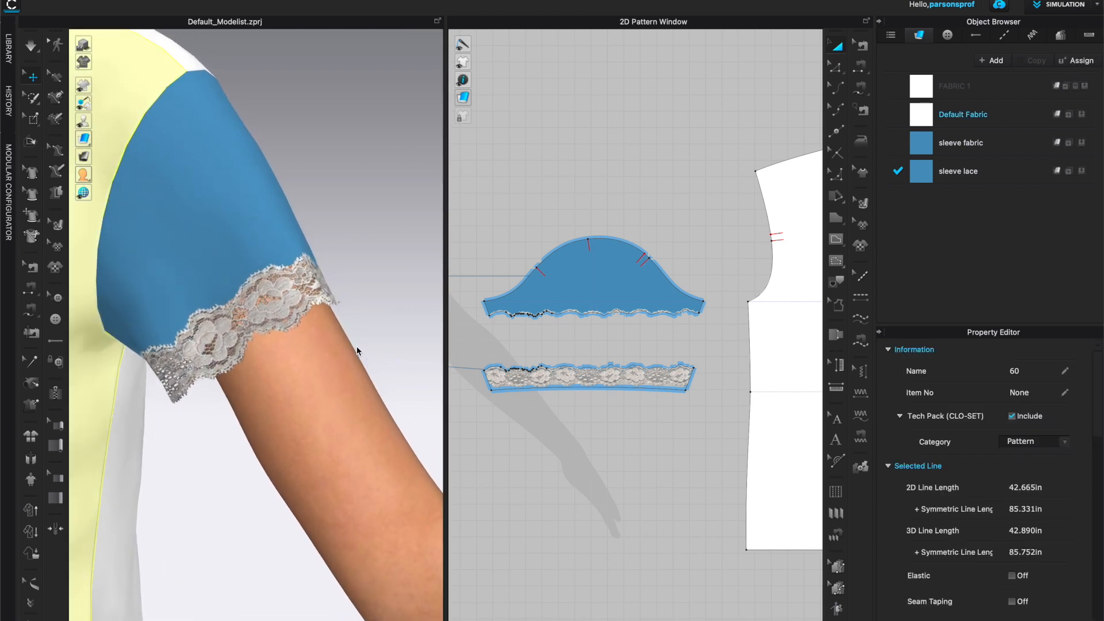
{"action": "scroll", "coordinate": [357, 347], "scroll_direction": "down", "scroll_amount": 5}
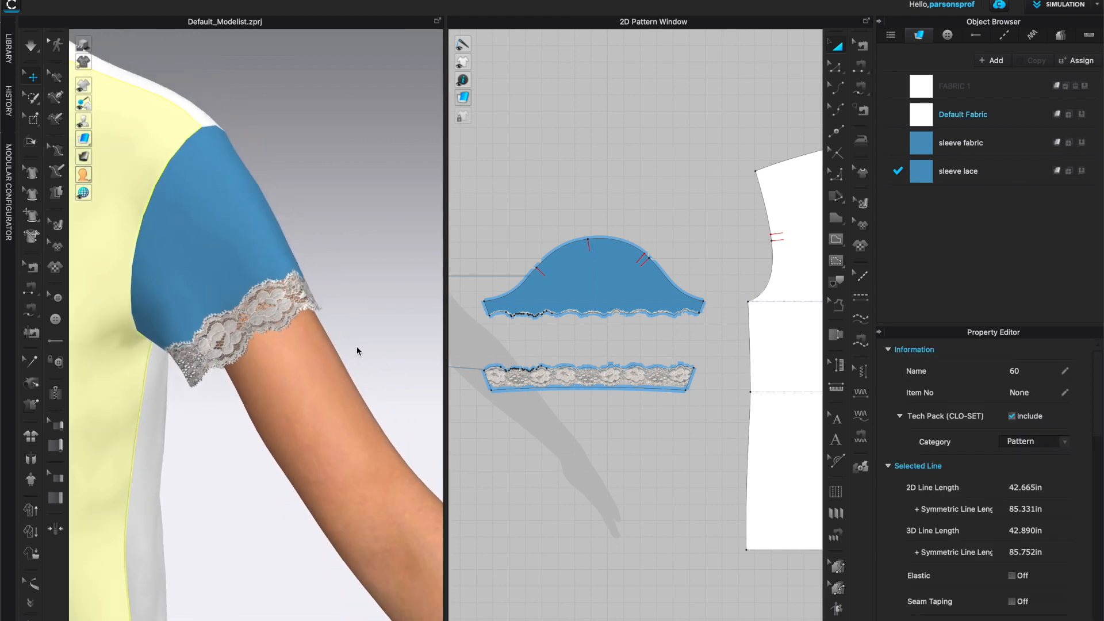
{"action": "left_click", "coordinate": [368, 344]}
{"action": "right_click_drag", "start_coordinate": [368, 343], "coordinate": [409, 347]}
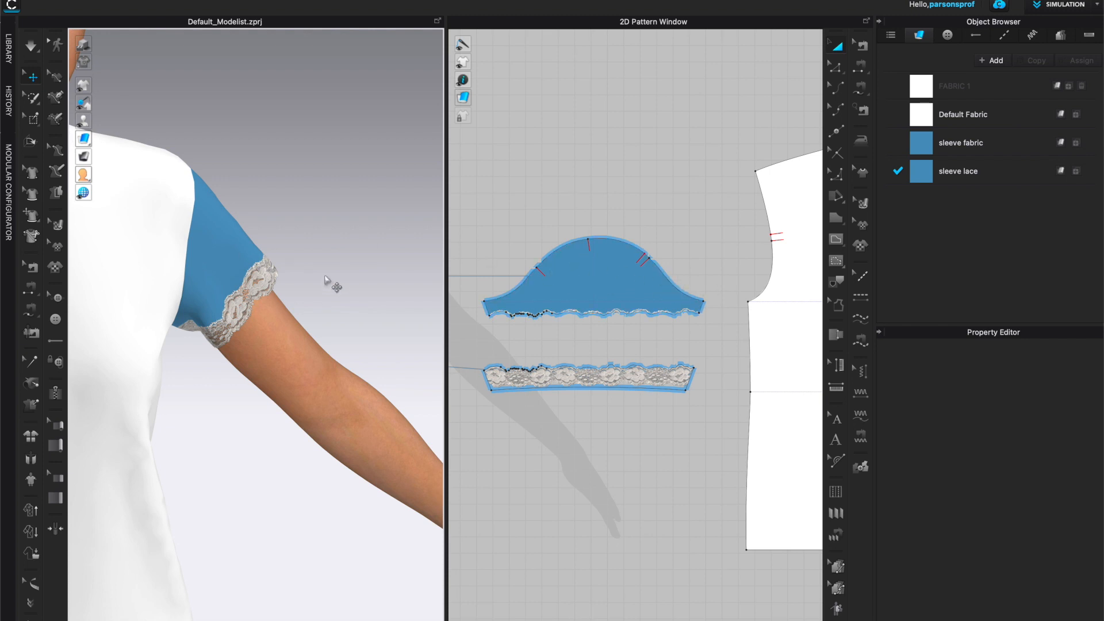
{"action": "scroll", "coordinate": [343, 317], "scroll_direction": "up", "scroll_amount": 5}
{"action": "right_click_drag", "start_coordinate": [343, 318], "coordinate": [389, 352]}
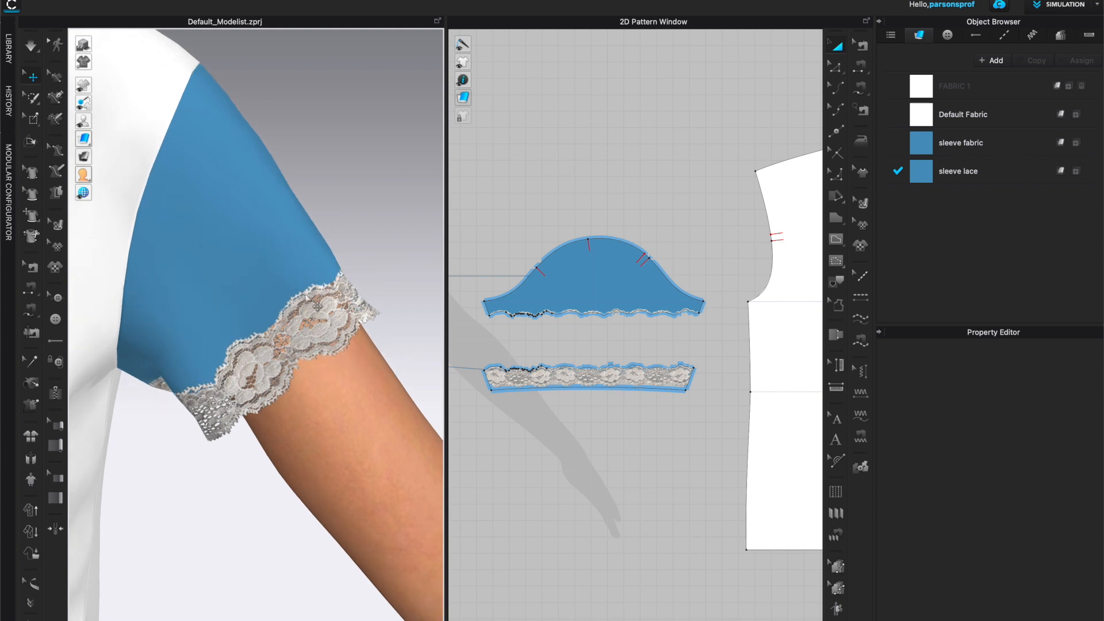
{"action": "scroll", "coordinate": [292, 334], "scroll_direction": "up", "scroll_amount": 2}
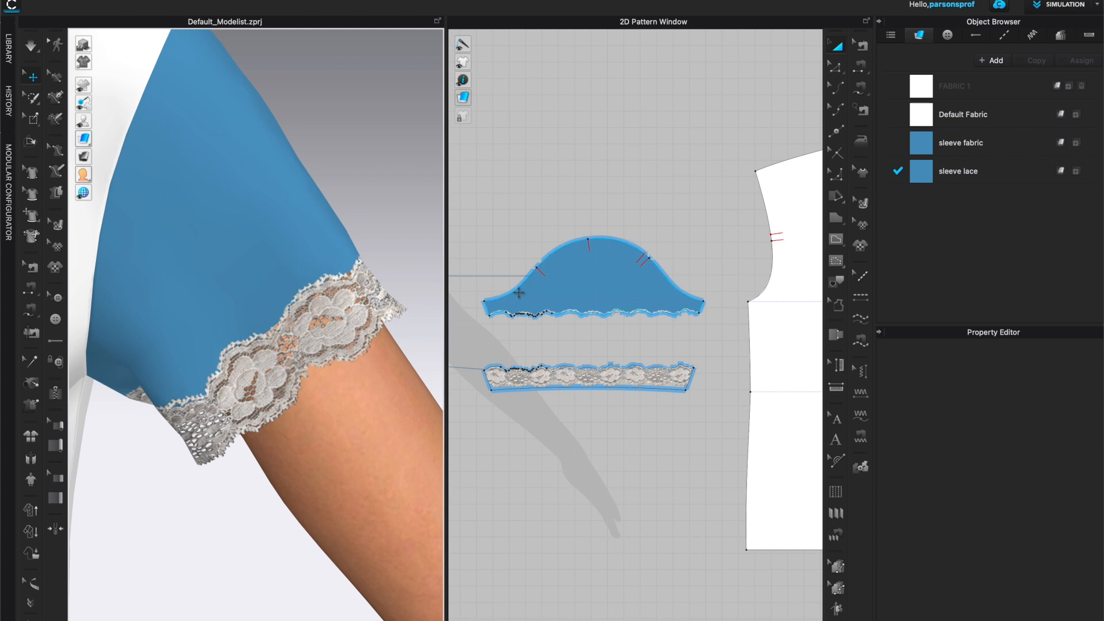
{"action": "mouse_move", "coordinate": [365, 387]}
{"action": "right_mouse_down"}
{"action": "mouse_move", "coordinate": [370, 358]}
{"action": "mouse_move", "coordinate": [354, 350]}
{"action": "mouse_move", "coordinate": [349, 376]}
{"action": "right_mouse_up"}
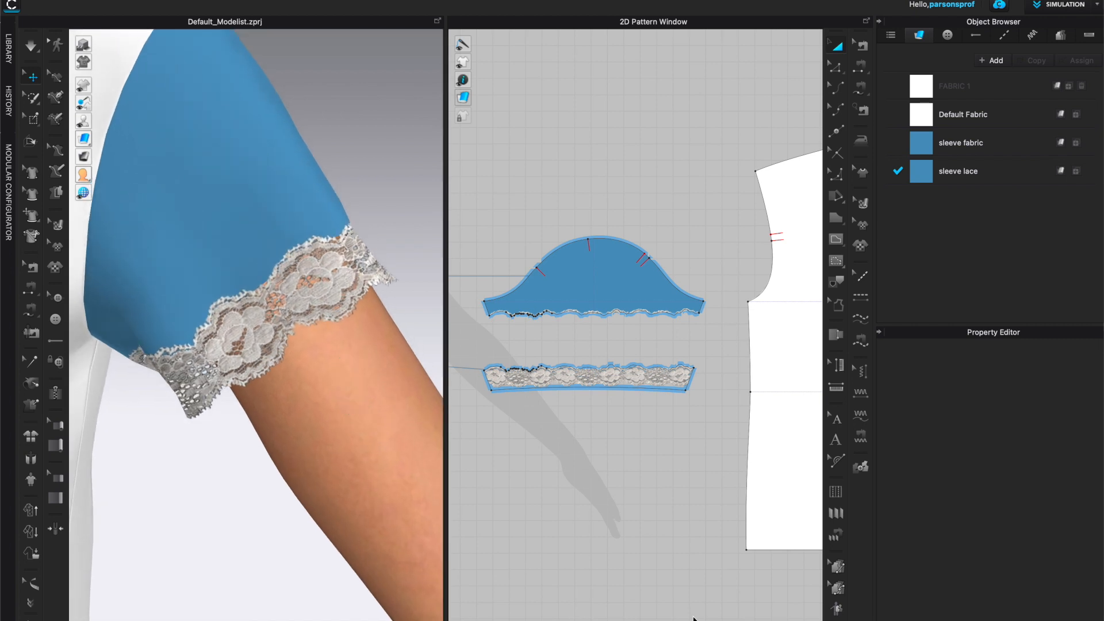
{"action": "mouse_move", "coordinate": [290, 368]}
{"action": "right_mouse_down"}
{"action": "mouse_move", "coordinate": [311, 350]}
{"action": "mouse_move", "coordinate": [282, 353]}
{"action": "right_mouse_up"}
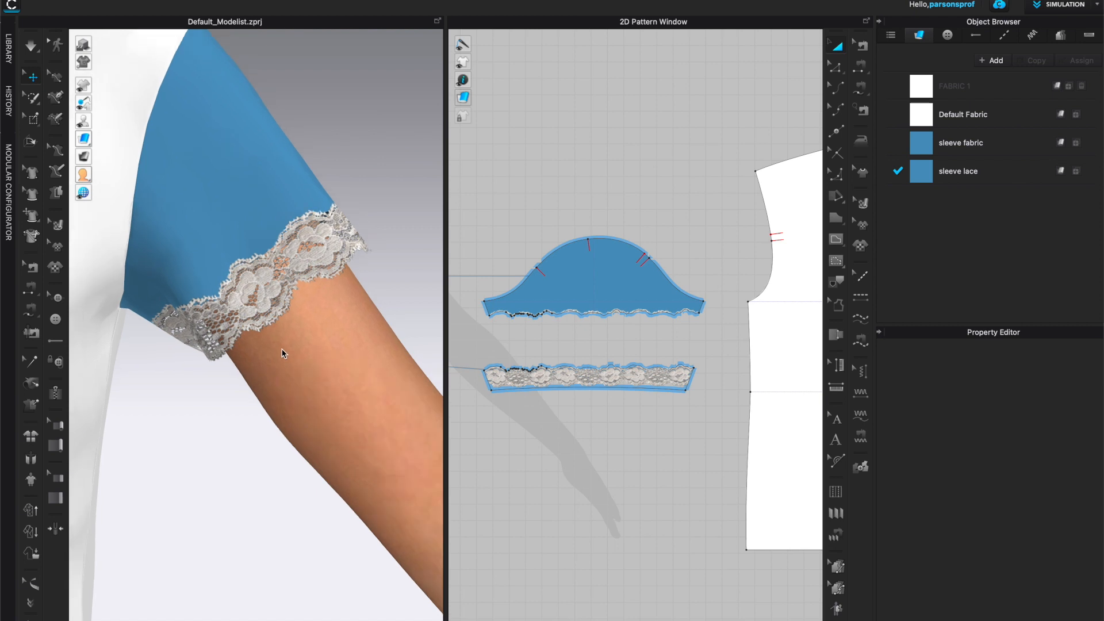
Apply Lace_slv_opacity.png from the CLO lace library folder as the sleeve lace fabric's opacity map.
{"action": "scroll", "coordinate": [282, 353], "scroll_direction": "down", "scroll_amount": 1}
{"action": "left_click", "coordinate": [10, 56]}
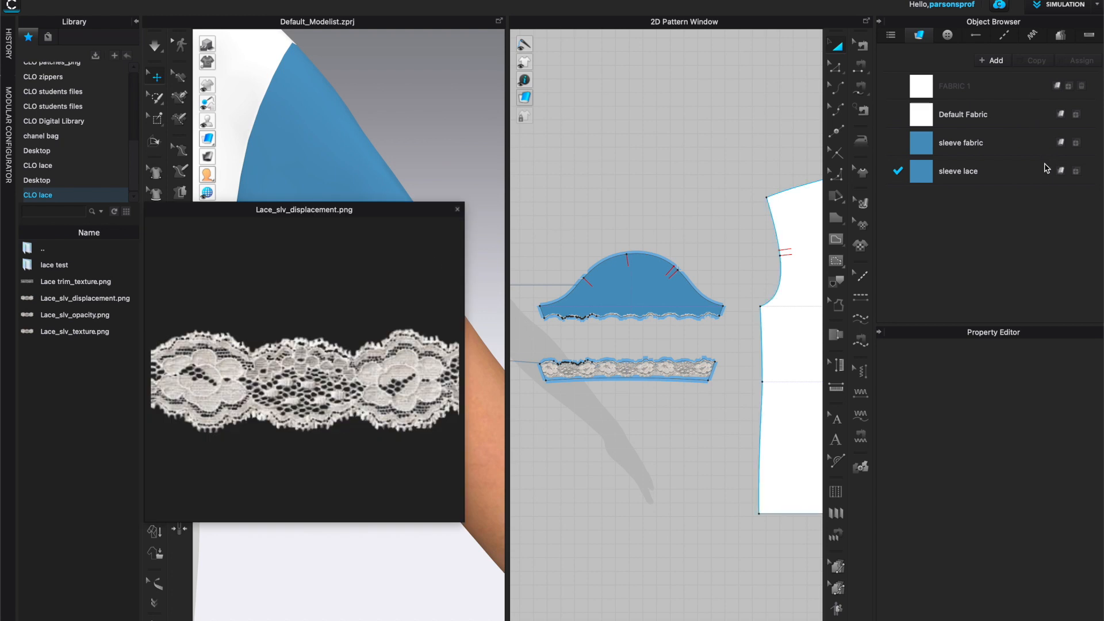
{"action": "left_click", "coordinate": [1028, 172]}
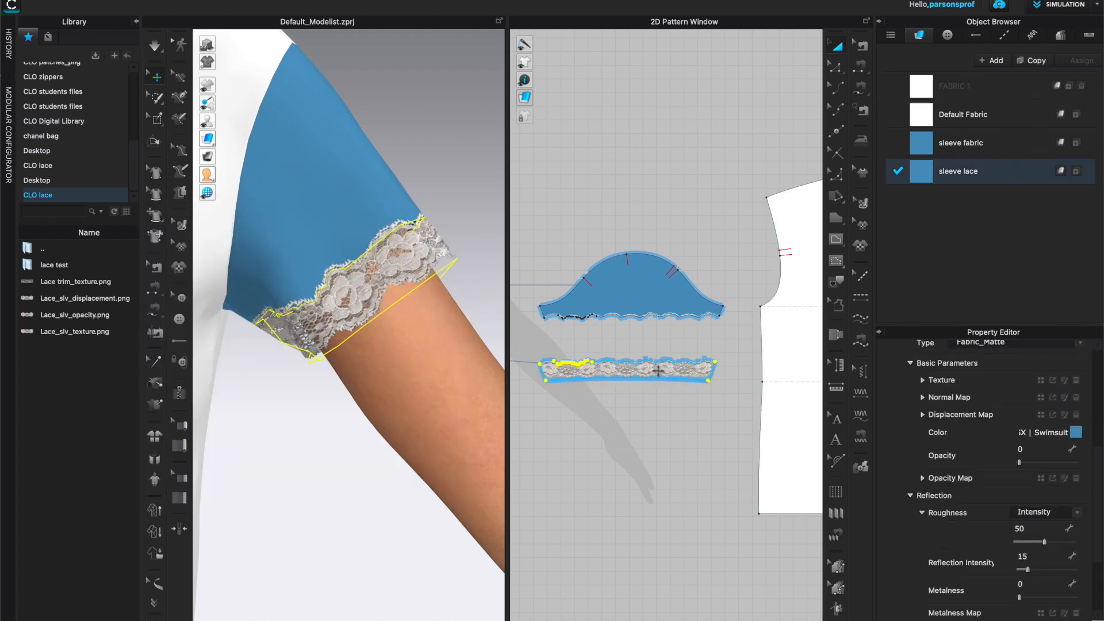
{"action": "left_click", "coordinate": [659, 371]}
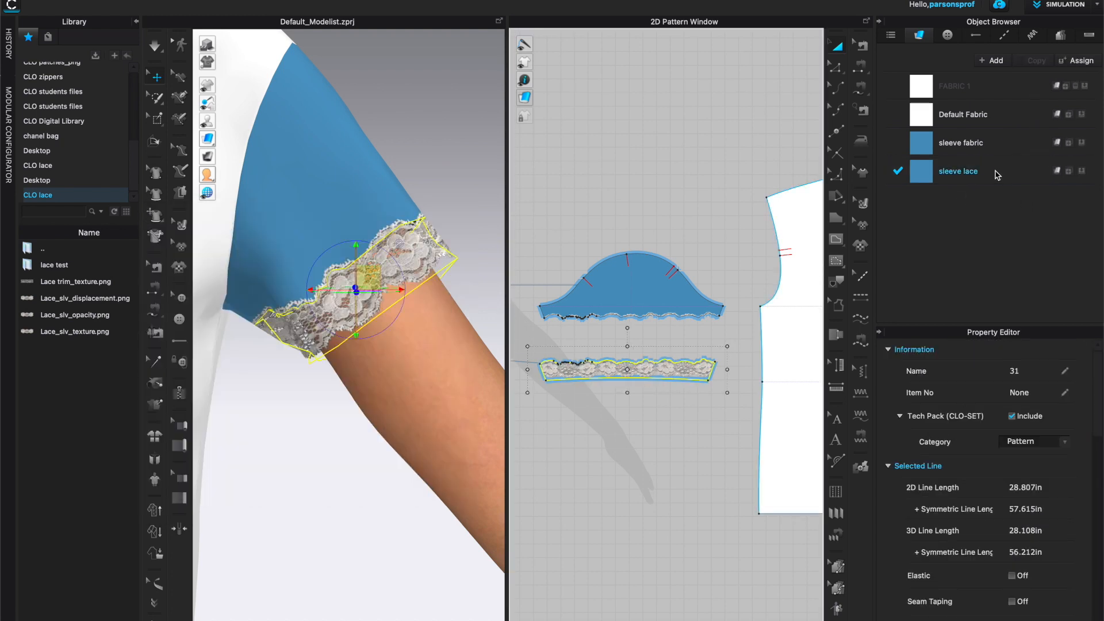
{"action": "left_click_drag", "start_coordinate": [1099, 406], "coordinate": [1102, 572]}
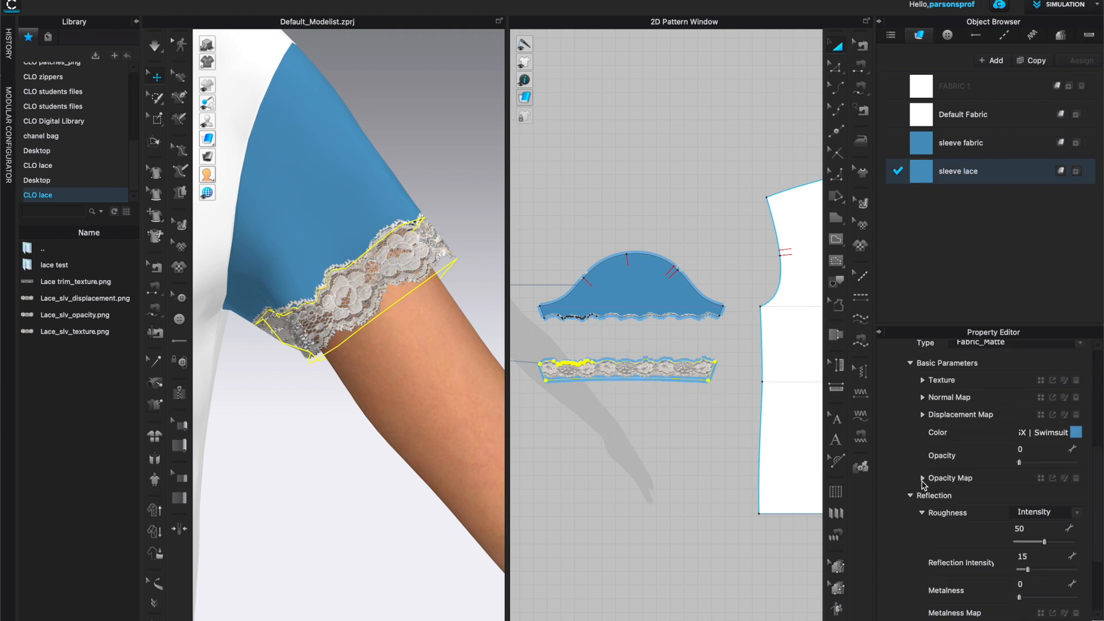
{"action": "left_click", "coordinate": [923, 478]}
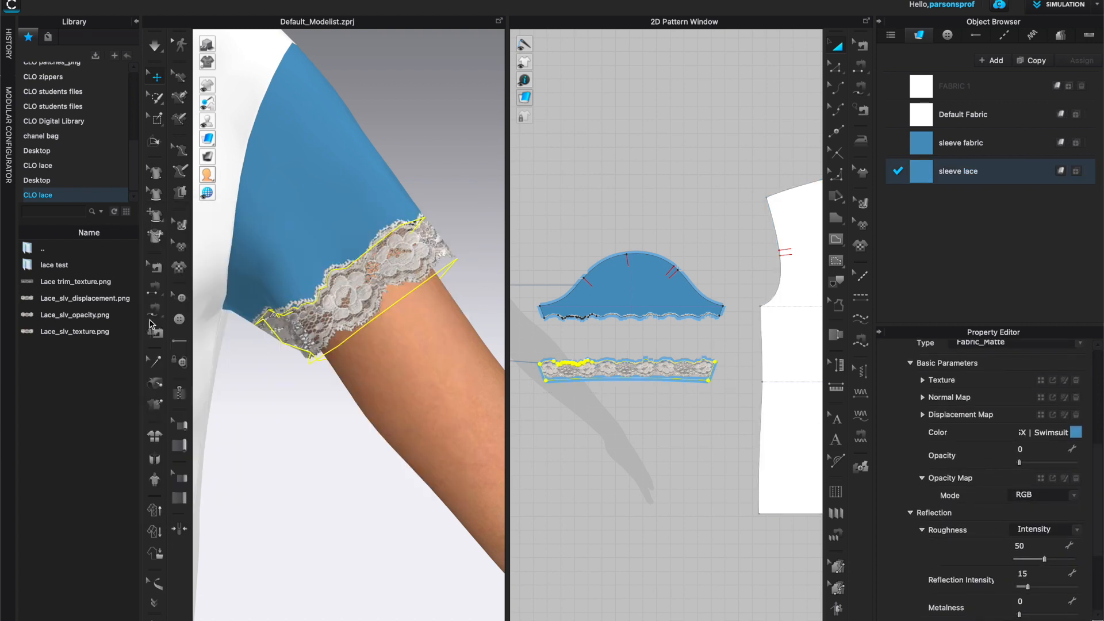
{"action": "left_click_drag", "start_coordinate": [30, 322], "coordinate": [979, 478]}
{"action": "left_click", "coordinate": [1042, 479]}
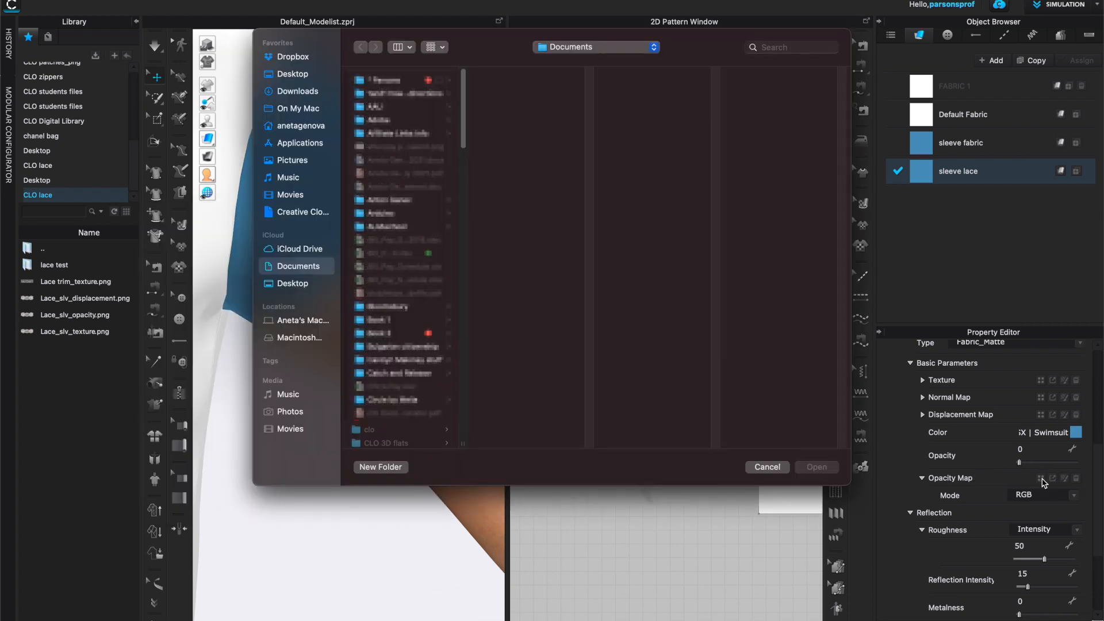
{"action": "left_click", "coordinate": [767, 467]}
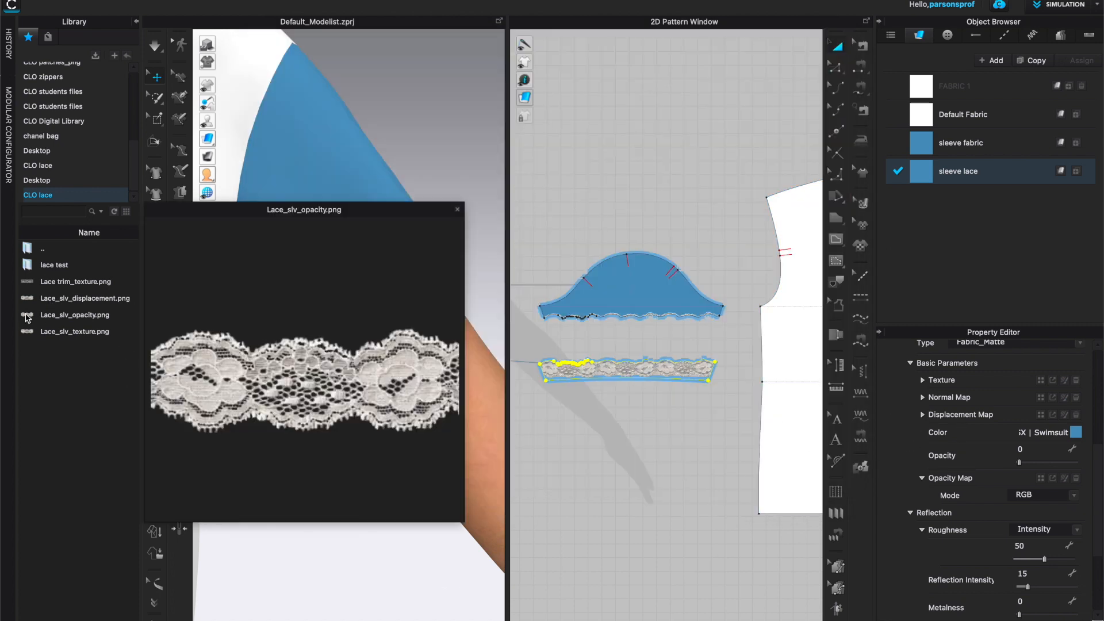
{"action": "left_click_drag", "start_coordinate": [34, 316], "coordinate": [1042, 483]}
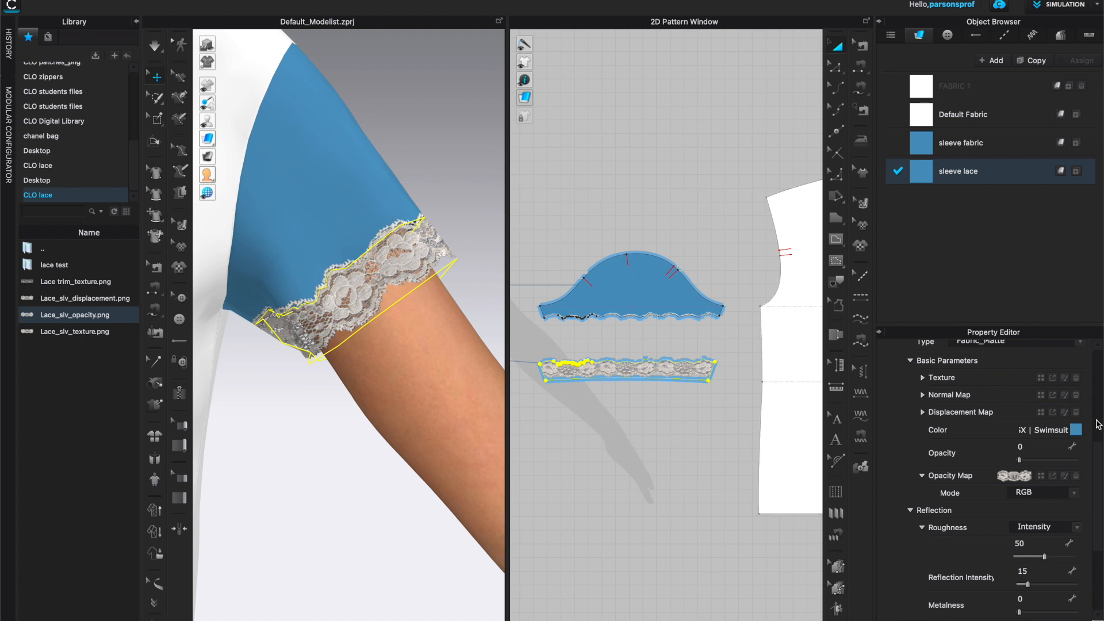
Apply Lace_slv_displacement.png from the CLO lace library folder as the sleeve lace fabric's displacement map.
{"action": "scroll", "coordinate": [1093, 424], "scroll_direction": "down", "scroll_amount": 1}
{"action": "left_click", "coordinate": [923, 395]}
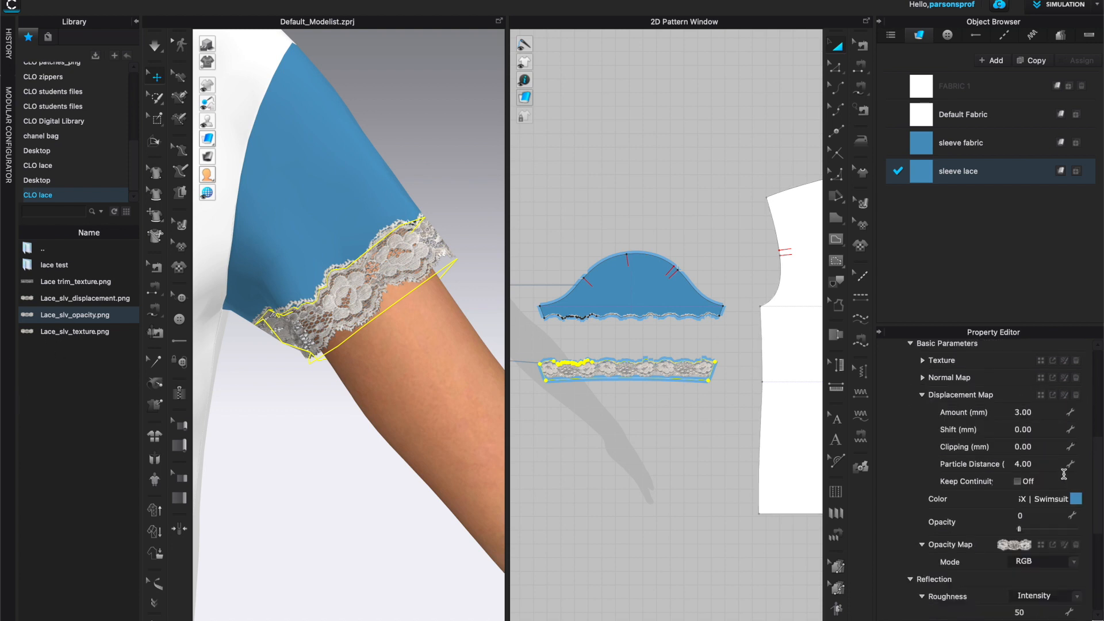
{"action": "left_click_drag", "start_coordinate": [28, 299], "coordinate": [1044, 399]}
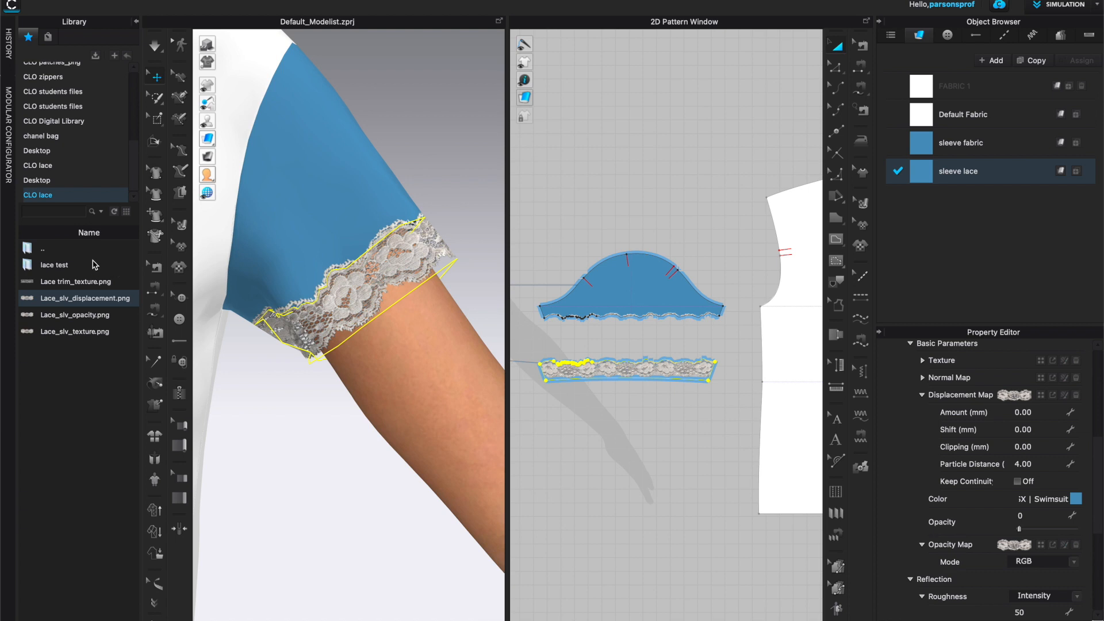
{"action": "left_click", "coordinate": [136, 23]}
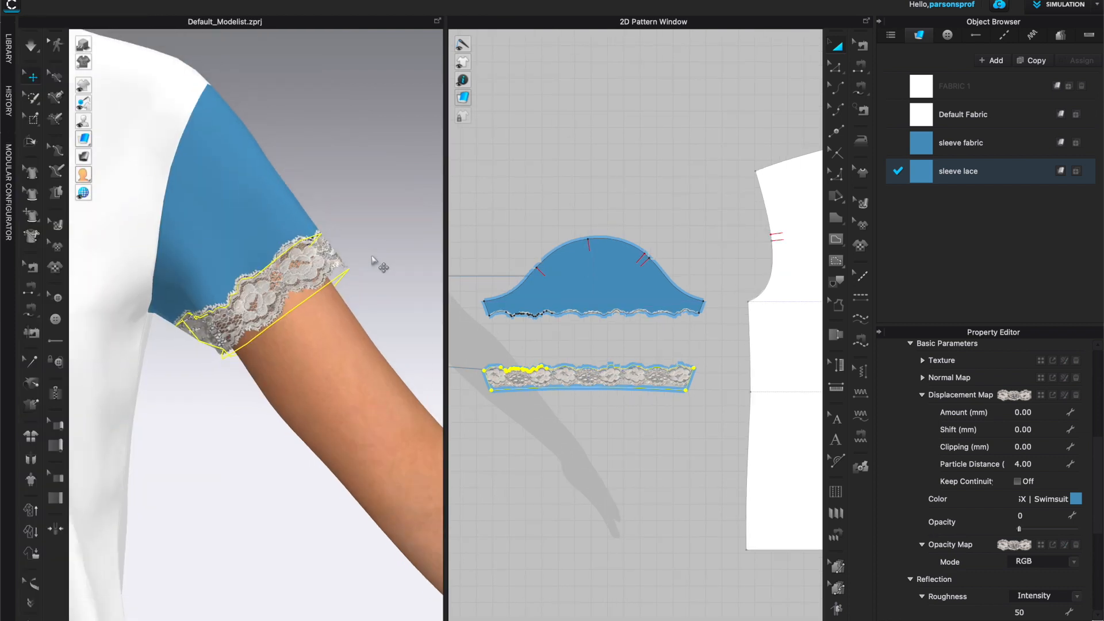
Run the garment simulation briefly and stop it, then deselect the lace band on the sleeve.
{"action": "key", "text": "space"}
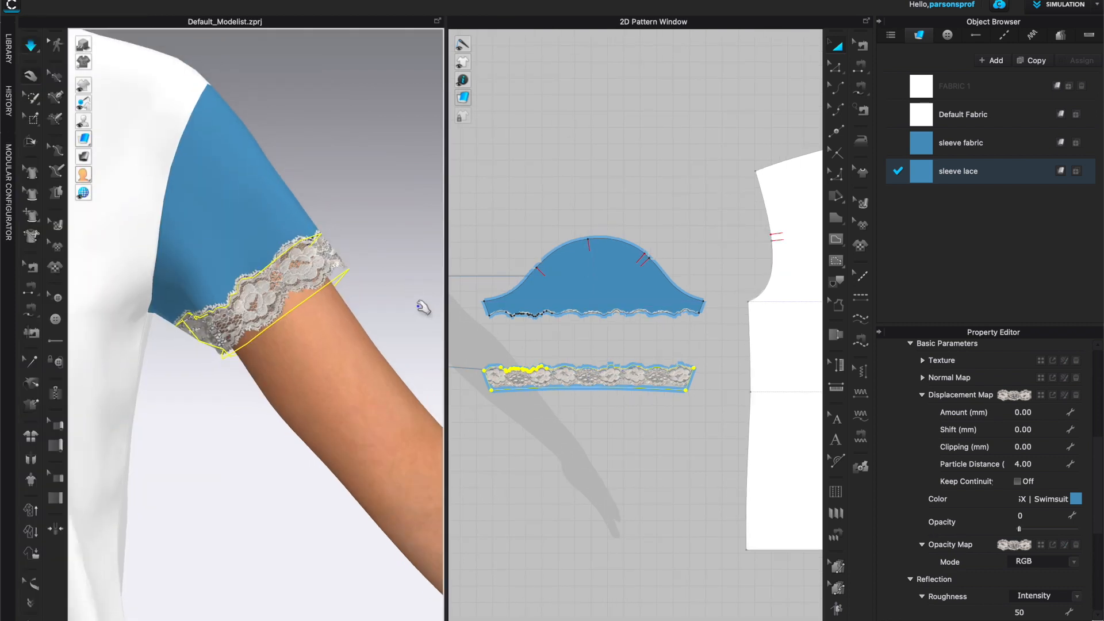
{"action": "key", "text": "space"}
{"action": "left_click", "coordinate": [402, 291]}
{"action": "right_click_drag", "start_coordinate": [403, 291], "coordinate": [380, 310]}
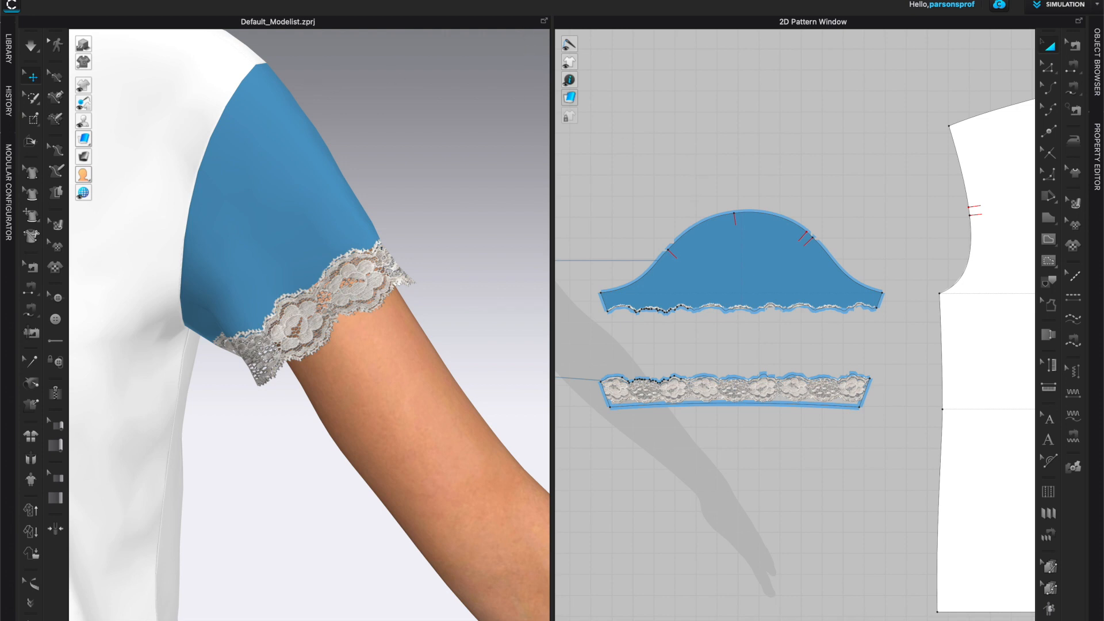
Start an interactive render of the sleeve and examine the lace hem's transparency and relief up close.
{"action": "left_click", "coordinate": [496, 0]}
{"action": "left_click", "coordinate": [507, 3]}
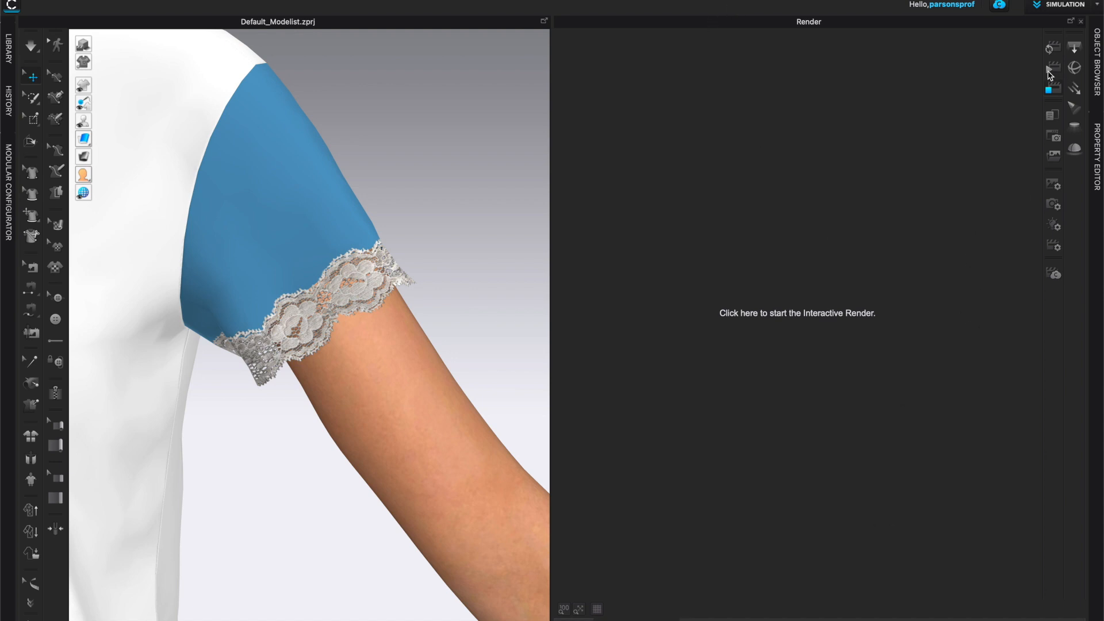
{"action": "left_click", "coordinate": [1053, 49]}
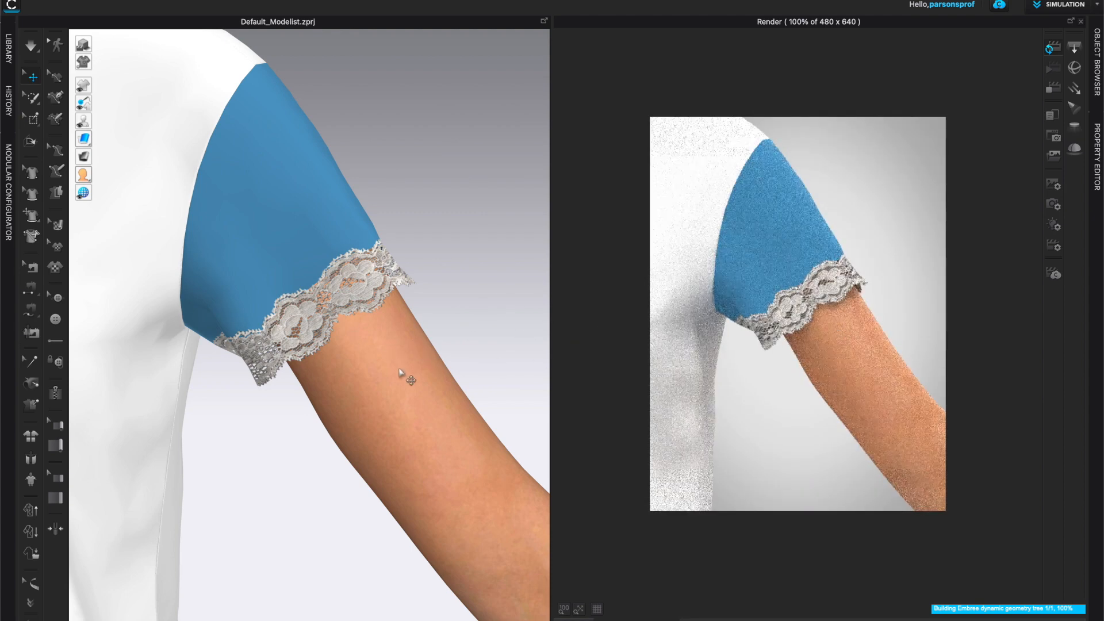
{"action": "scroll", "coordinate": [437, 310], "scroll_direction": "up", "scroll_amount": 3}
{"action": "scroll", "coordinate": [413, 295], "scroll_direction": "up", "scroll_amount": 2}
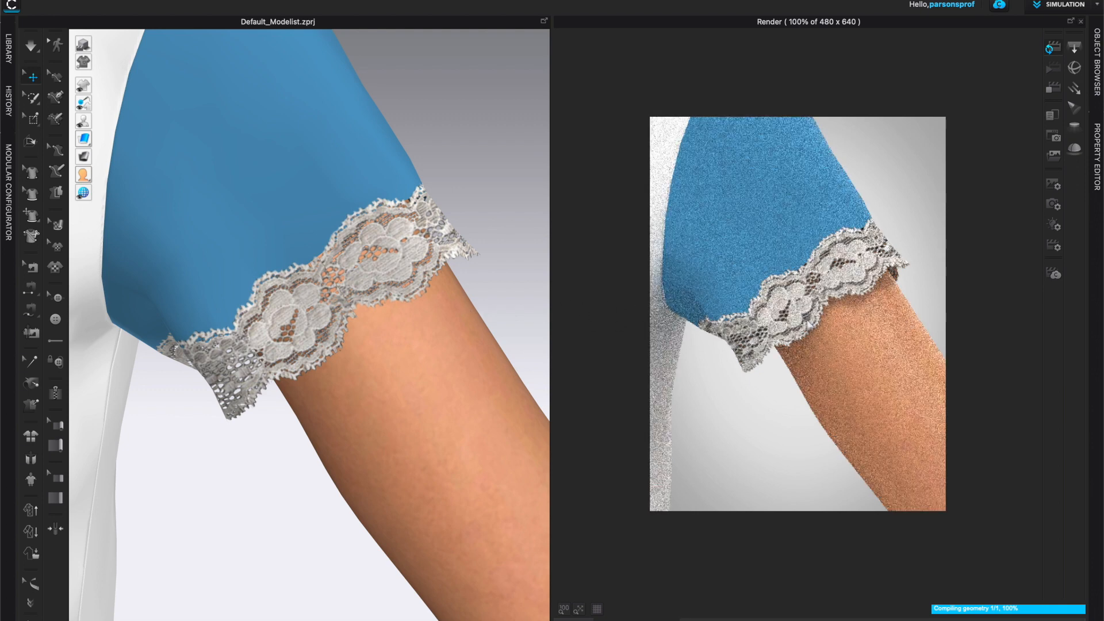
{"action": "scroll", "coordinate": [488, 283], "scroll_direction": "up", "scroll_amount": 2}
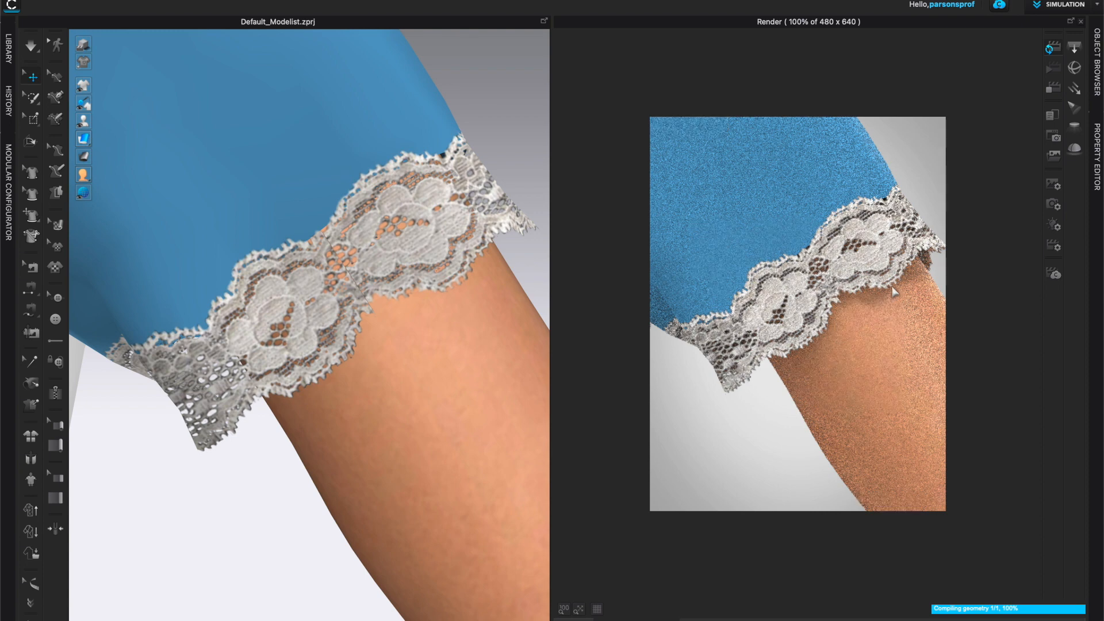
{"action": "scroll", "coordinate": [822, 351], "scroll_direction": "up", "scroll_amount": 1}
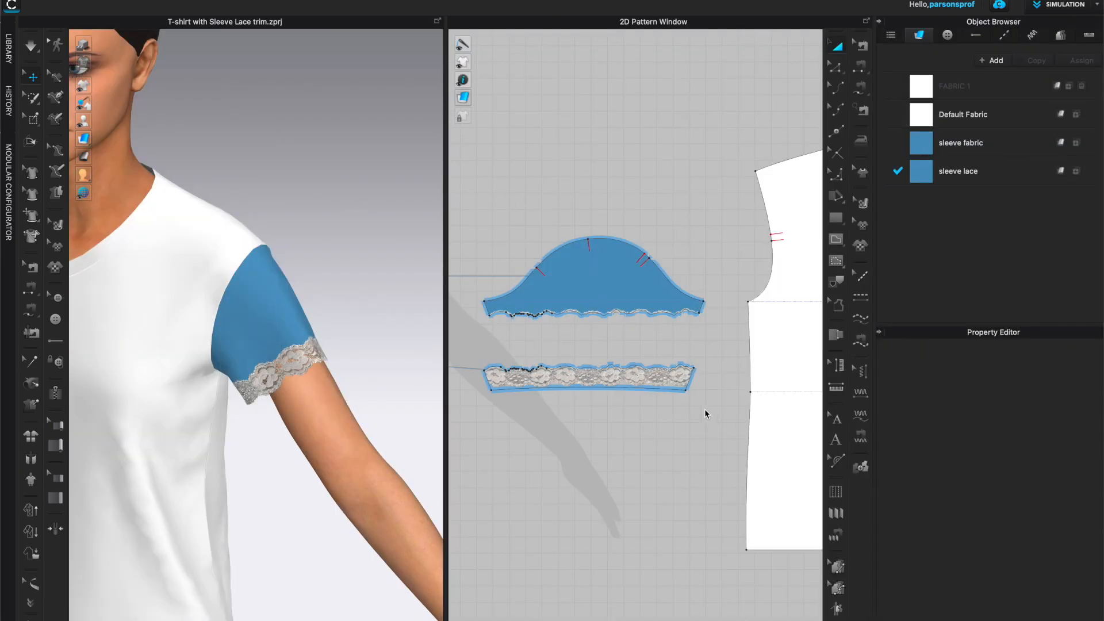
Check which fabric the upper sleeve piece uses and examine the finished lace hem in 3D from several distances.
{"action": "scroll", "coordinate": [340, 325], "scroll_direction": "up", "scroll_amount": 4}
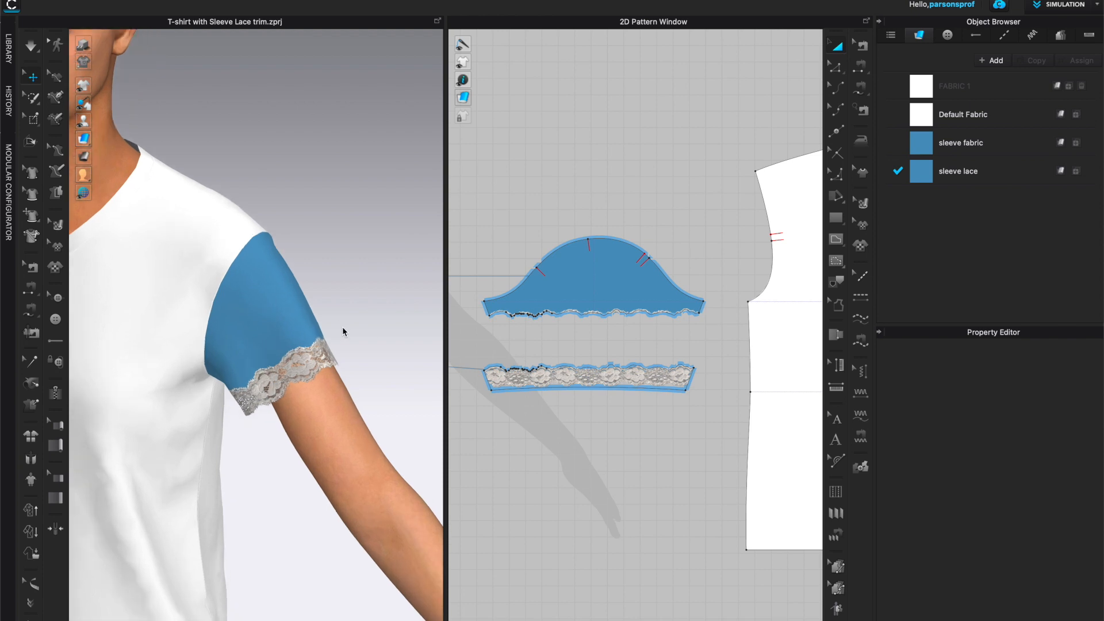
{"action": "mouse_move", "coordinate": [372, 374]}
{"action": "right_mouse_down"}
{"action": "mouse_move", "coordinate": [360, 375]}
{"action": "mouse_move", "coordinate": [378, 373]}
{"action": "right_mouse_up"}
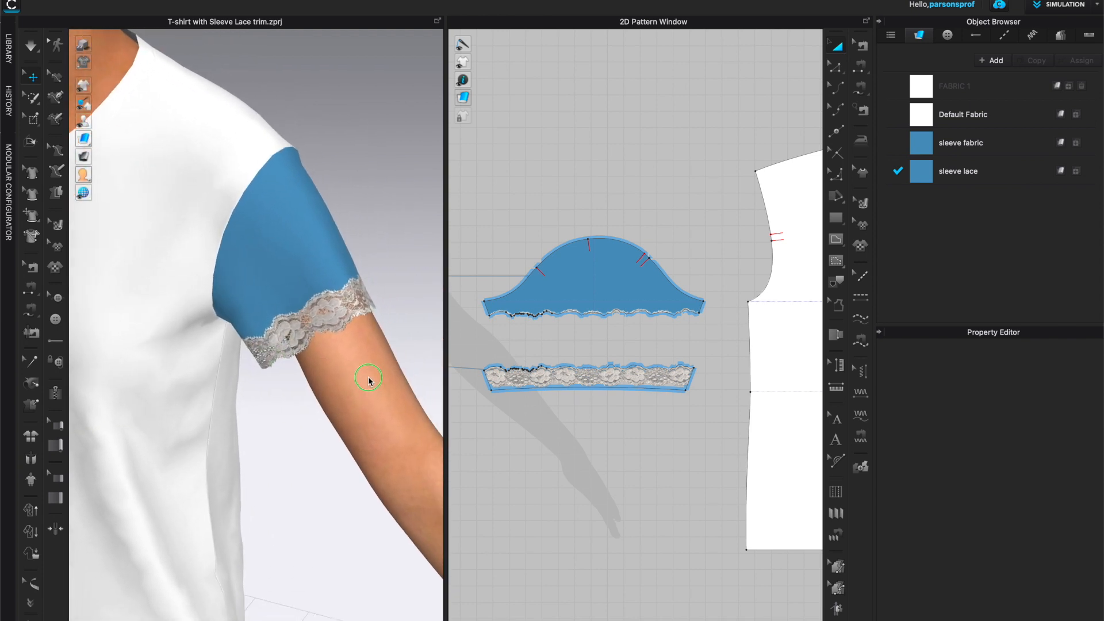
{"action": "left_click", "coordinate": [613, 281]}
{"action": "left_click", "coordinate": [464, 97]}
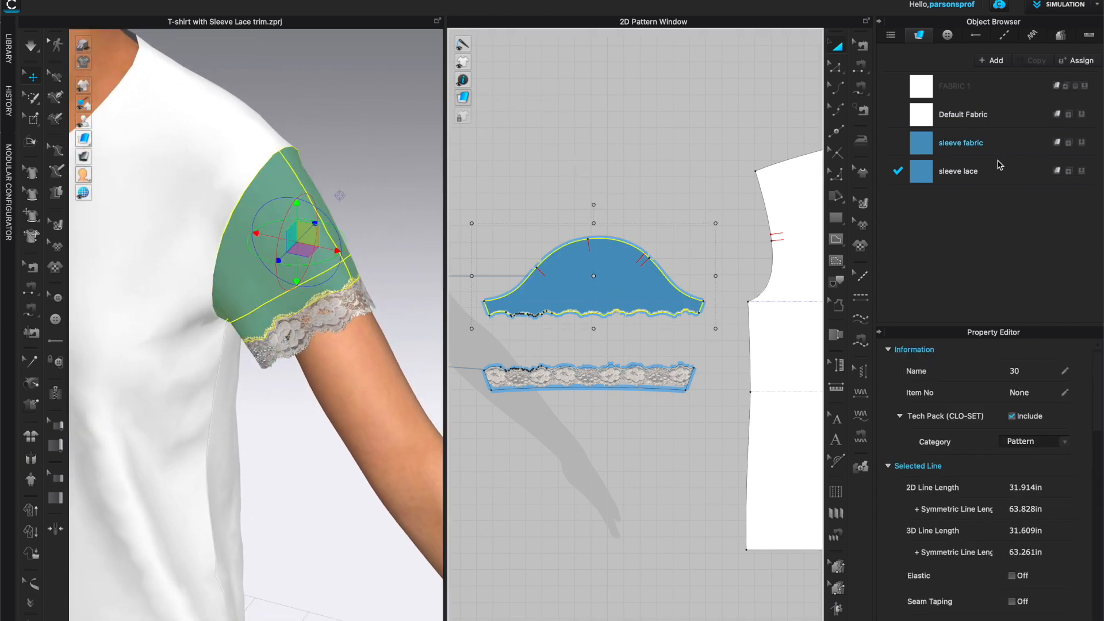
{"action": "left_click", "coordinate": [348, 144]}
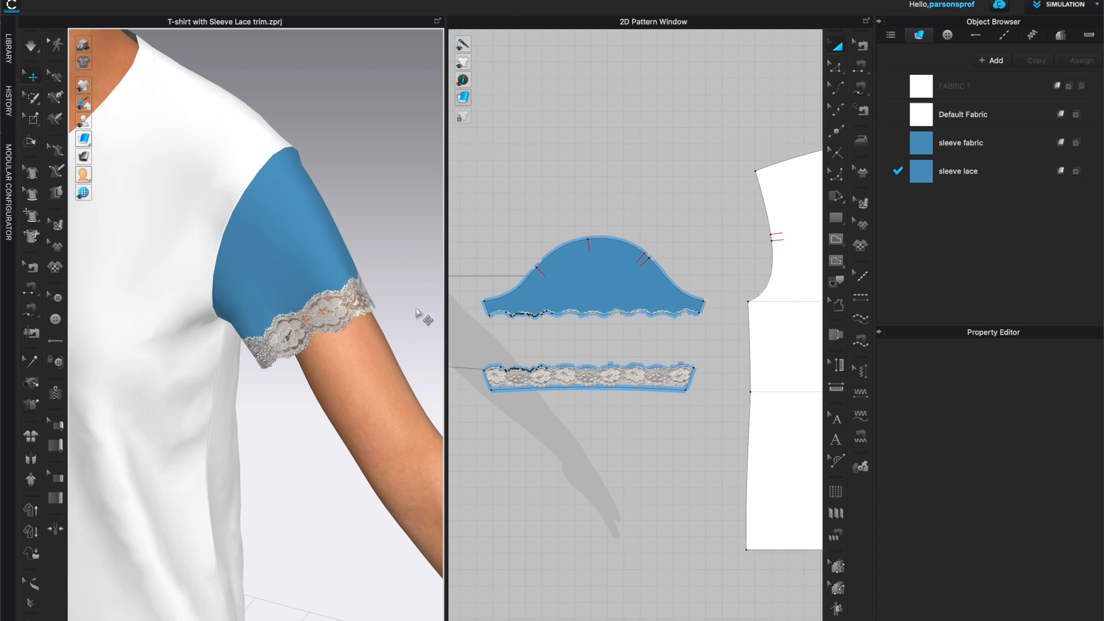
{"action": "scroll", "coordinate": [371, 309], "scroll_direction": "up", "scroll_amount": 2}
{"action": "scroll", "coordinate": [371, 309], "scroll_direction": "up", "scroll_amount": 5}
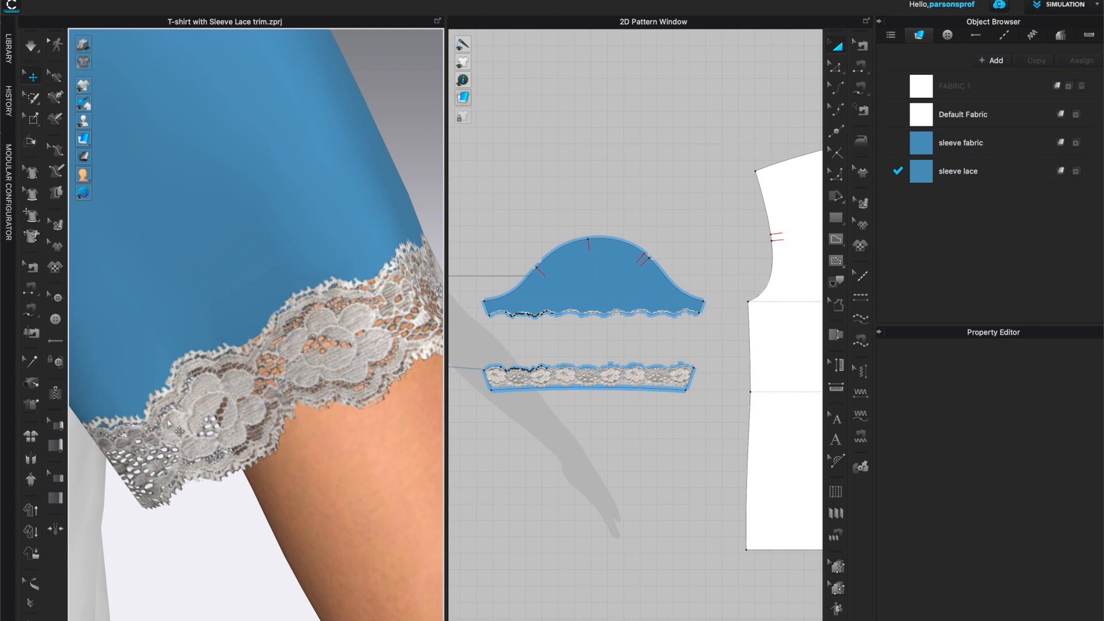
{"action": "scroll", "coordinate": [175, 429], "scroll_direction": "up", "scroll_amount": 4}
{"action": "scroll", "coordinate": [208, 428], "scroll_direction": "down", "scroll_amount": 5}
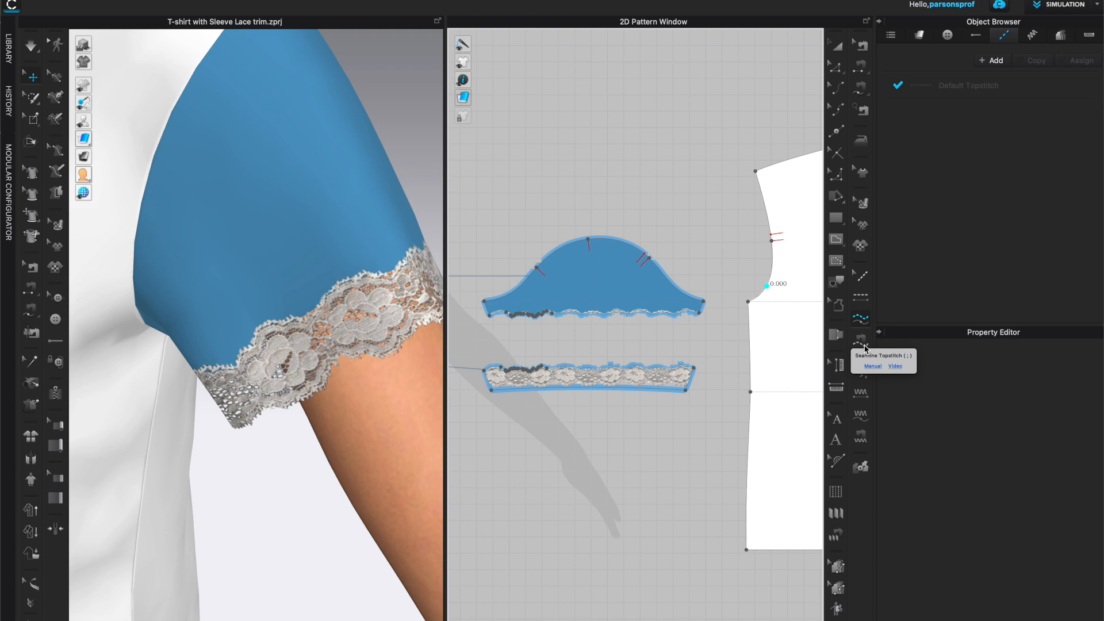
Set the default topstitch's type to Texture, with the topstitch tool active on the sleeve patterns.
{"action": "scroll", "coordinate": [571, 415], "scroll_direction": "up", "scroll_amount": 5}
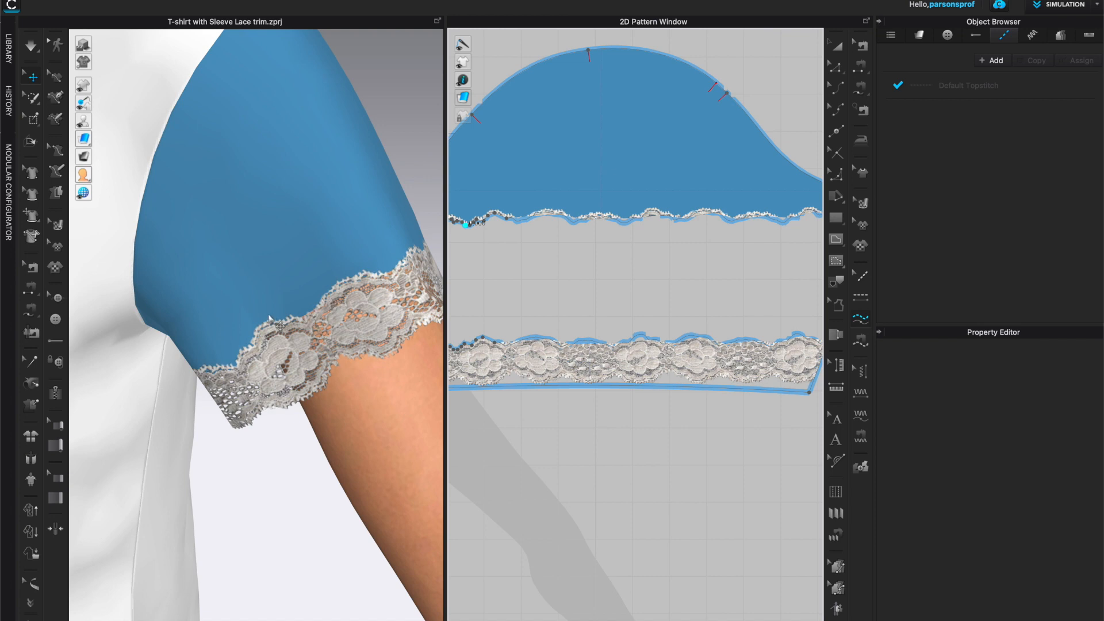
{"action": "left_click", "coordinate": [861, 319]}
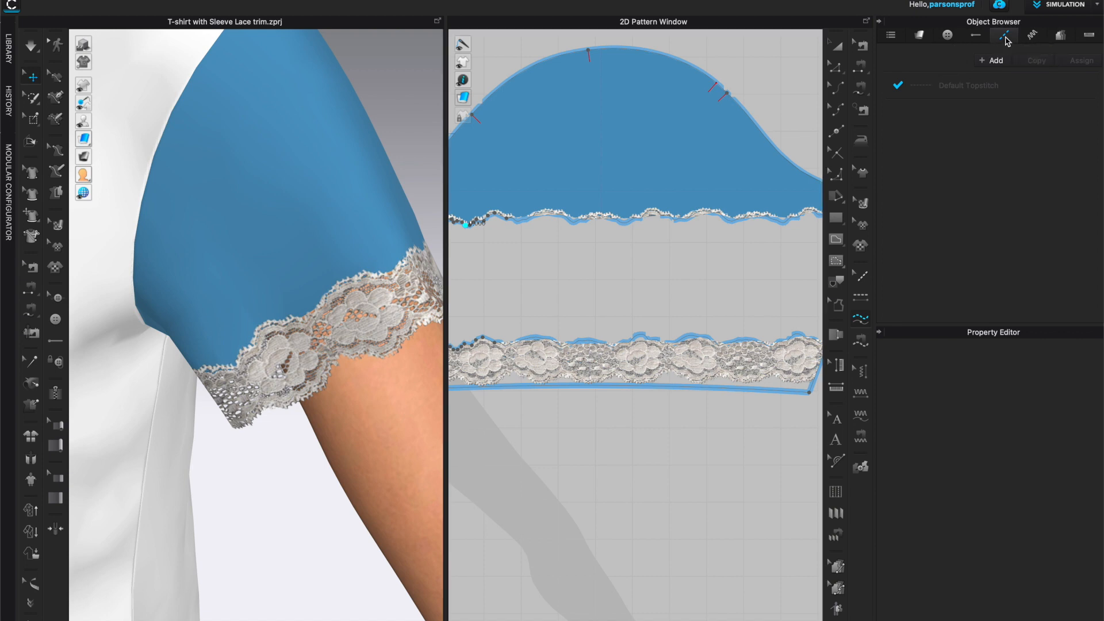
{"action": "left_click", "coordinate": [968, 86]}
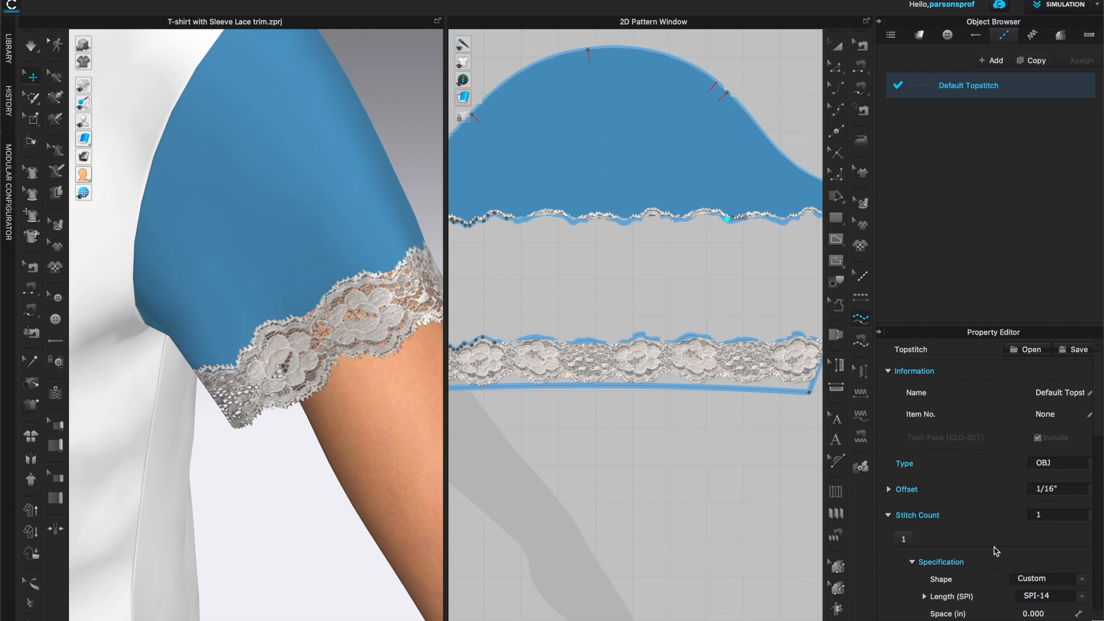
{"action": "scroll", "coordinate": [1066, 442], "scroll_direction": "down", "scroll_amount": 2}
{"action": "left_click", "coordinate": [1086, 390]}
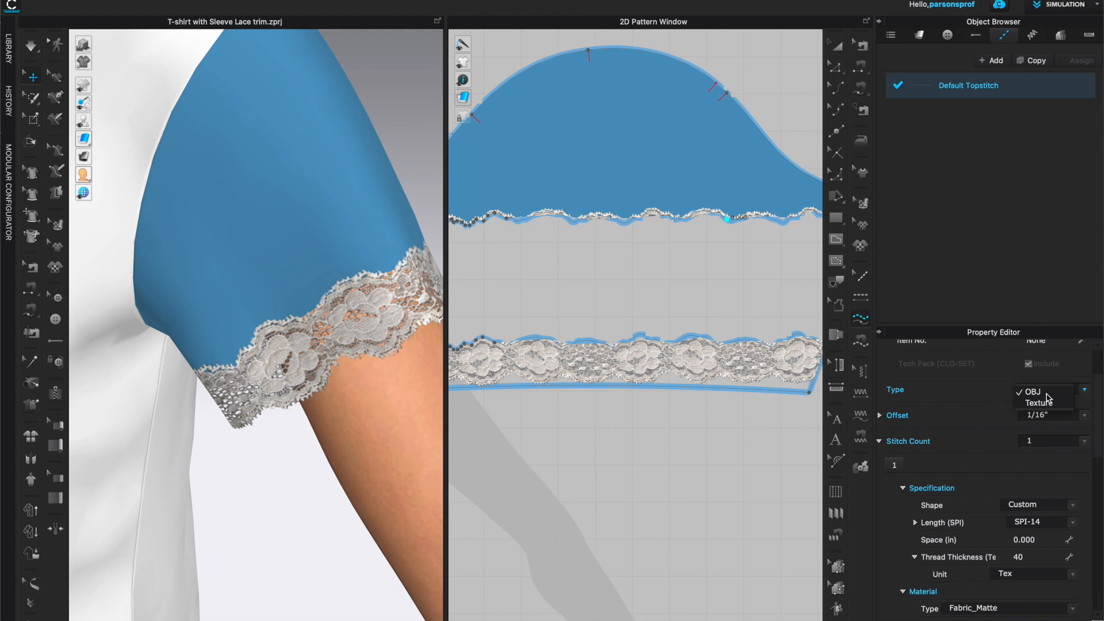
{"action": "left_click", "coordinate": [1050, 405]}
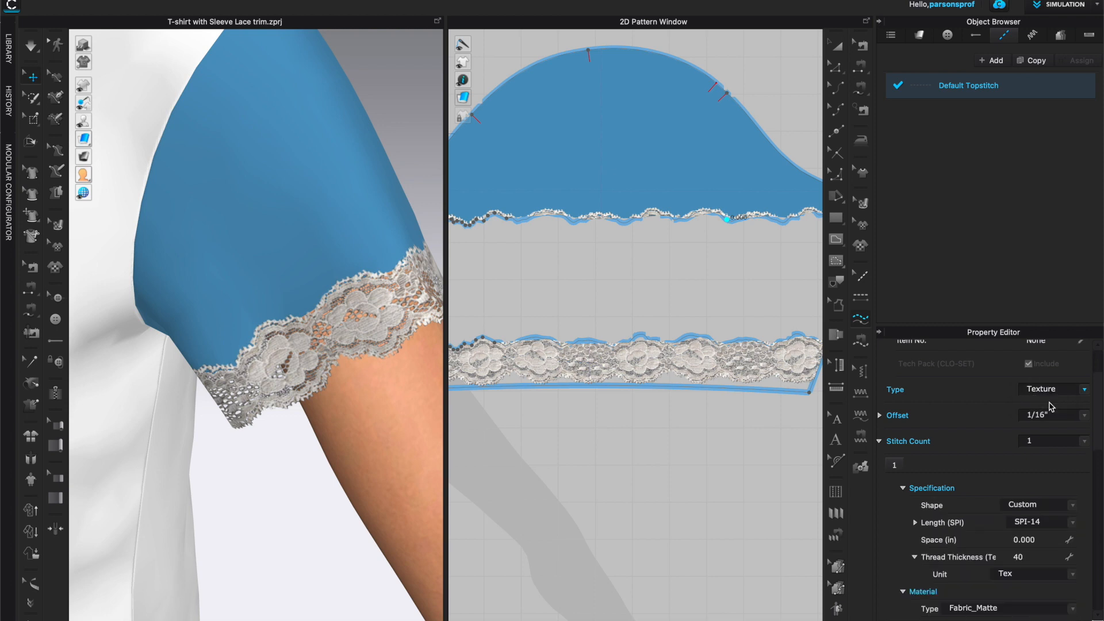
Set the default topstitch's offset to 1/8" and its stitch count to 2.
{"action": "left_click", "coordinate": [1085, 416]}
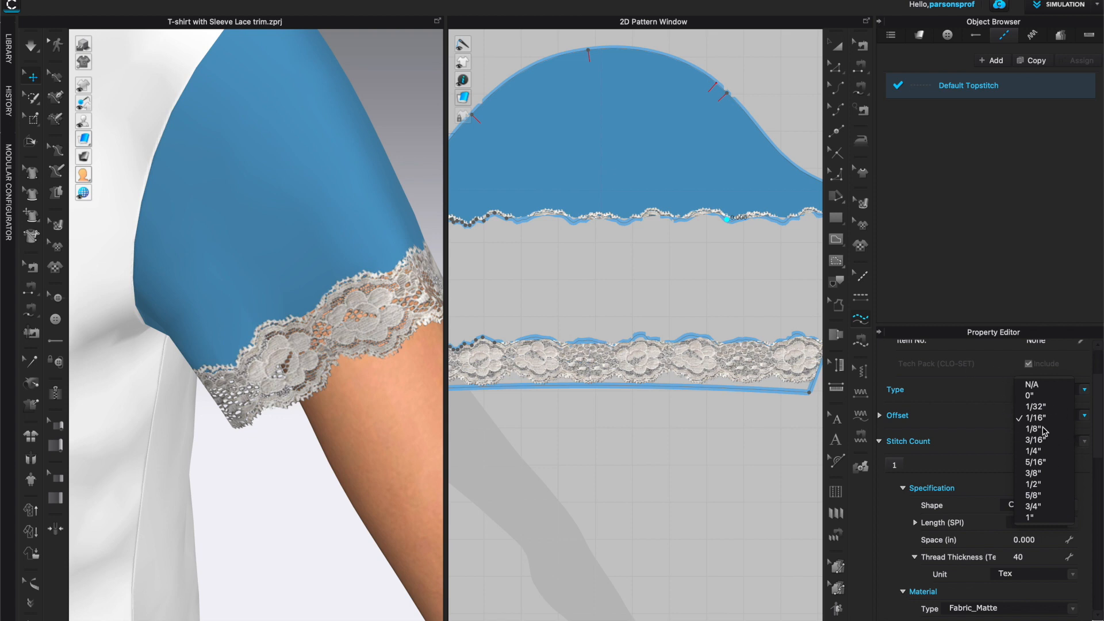
{"action": "left_click", "coordinate": [1045, 429]}
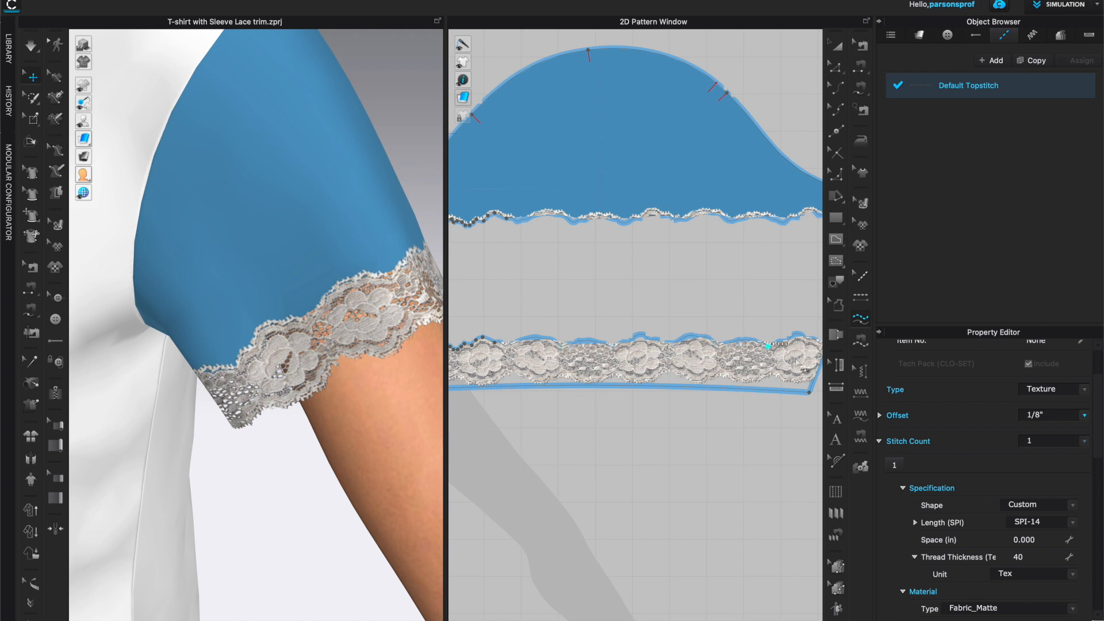
{"action": "left_click", "coordinate": [1085, 442]}
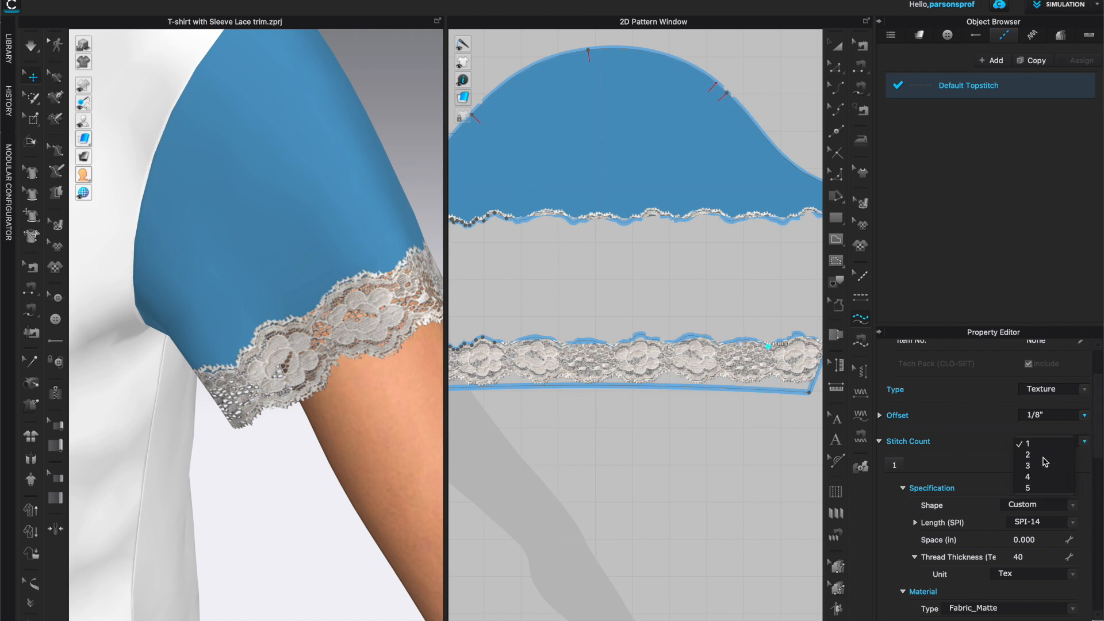
{"action": "left_click", "coordinate": [1044, 456]}
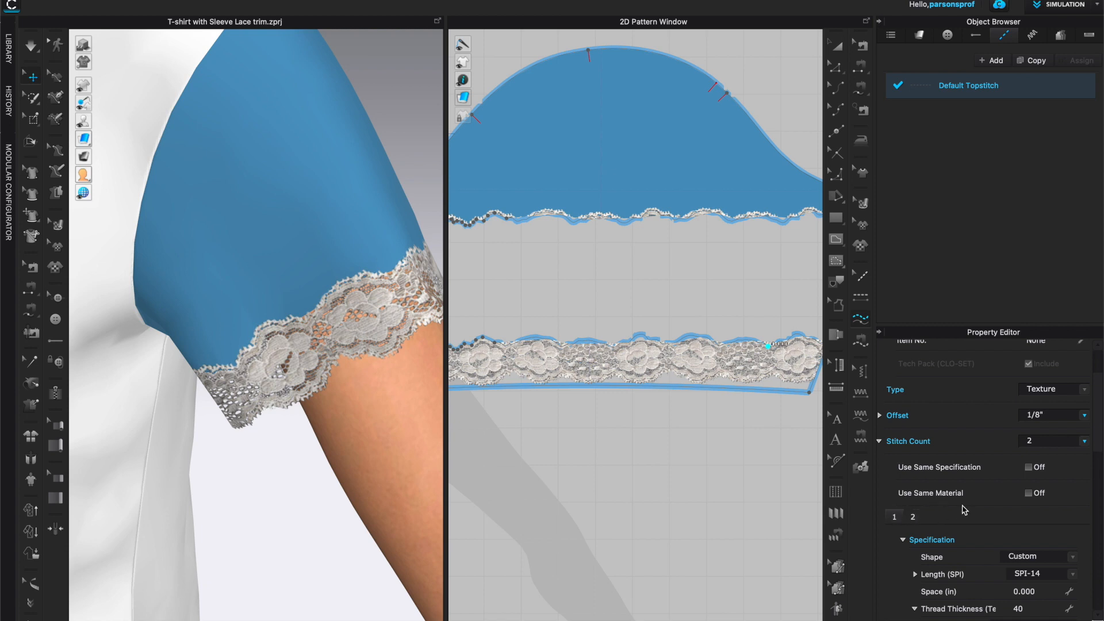
Compare the specifications of both stitches, set the first stitch's shape to Single, and set its length to SPI-10.
{"action": "scroll", "coordinate": [965, 510], "scroll_direction": "down", "scroll_amount": 5}
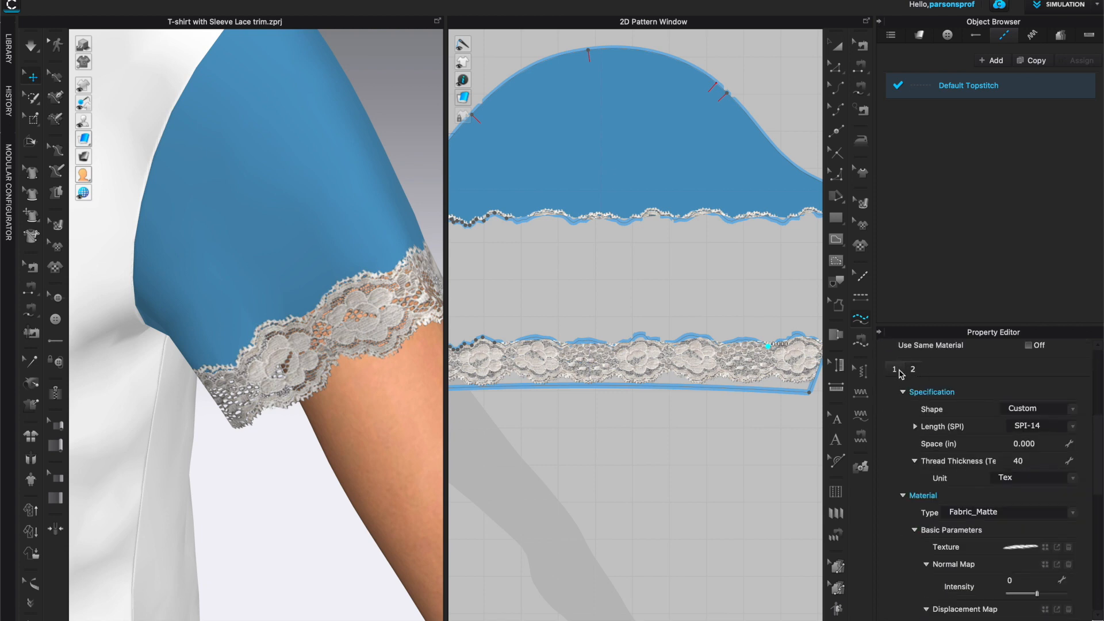
{"action": "left_click", "coordinate": [914, 369]}
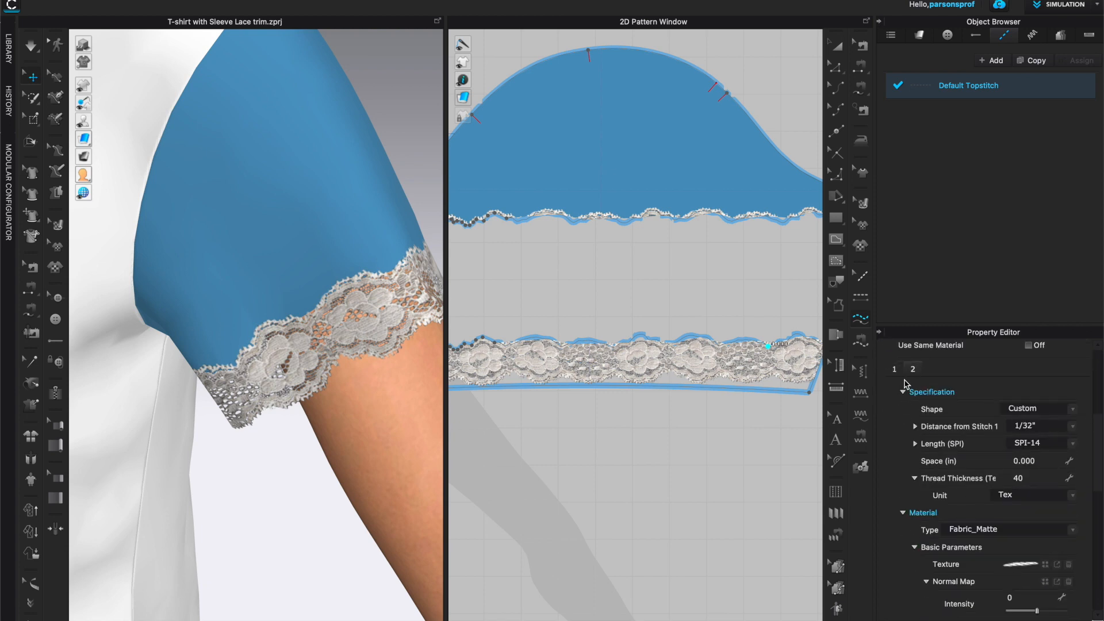
{"action": "left_click", "coordinate": [895, 369]}
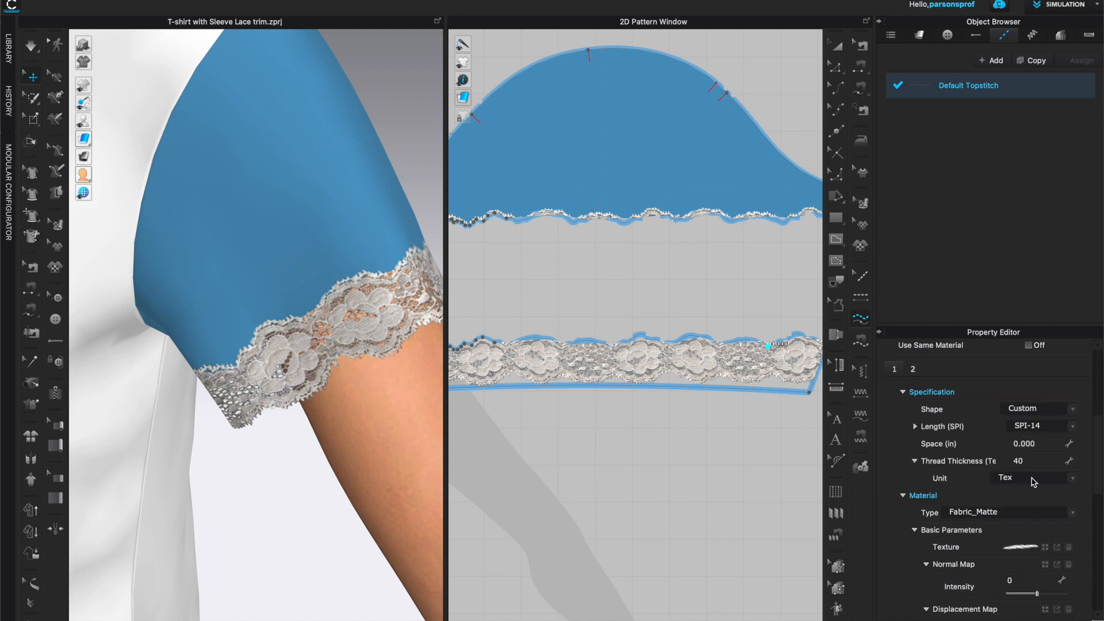
{"action": "scroll", "coordinate": [1041, 440], "scroll_direction": "up", "scroll_amount": 2}
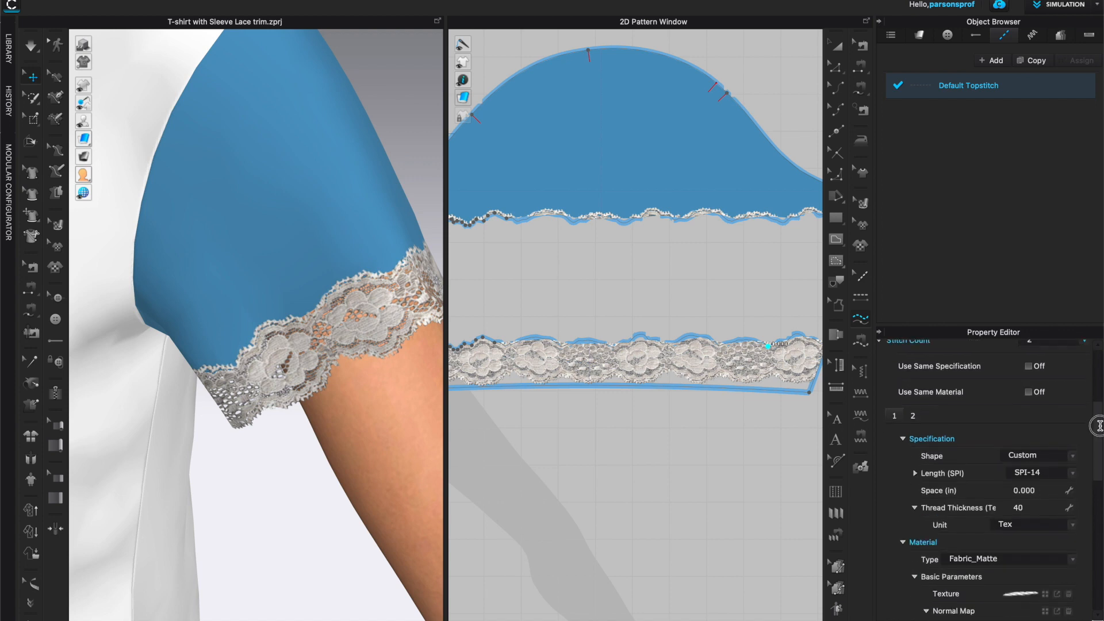
{"action": "left_click", "coordinate": [1072, 463]}
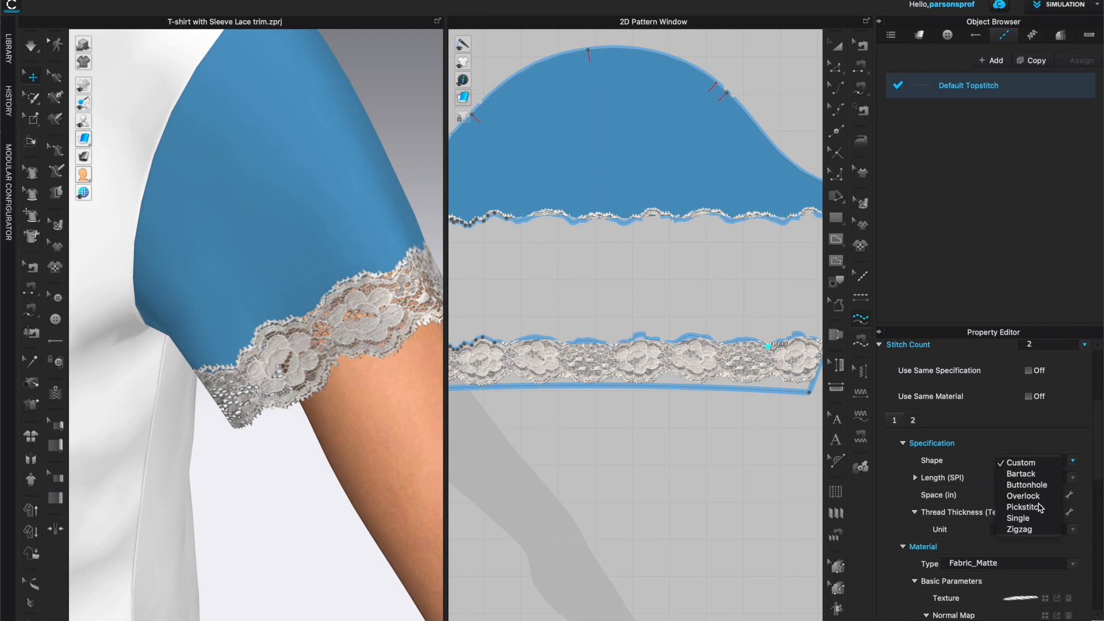
{"action": "left_click", "coordinate": [1029, 519]}
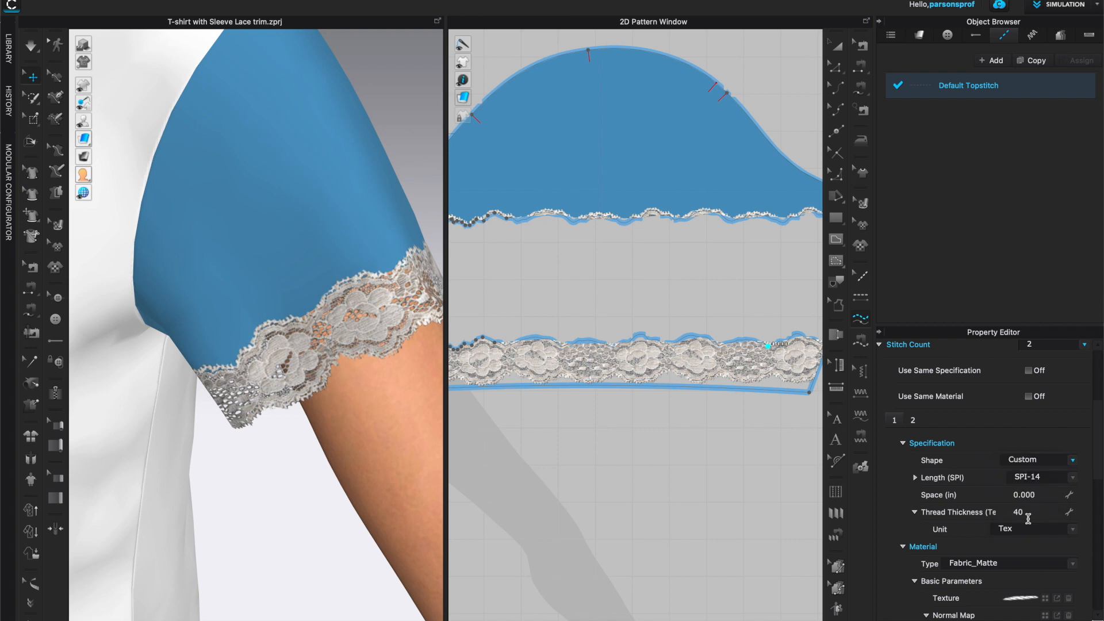
{"action": "left_click", "coordinate": [1073, 478]}
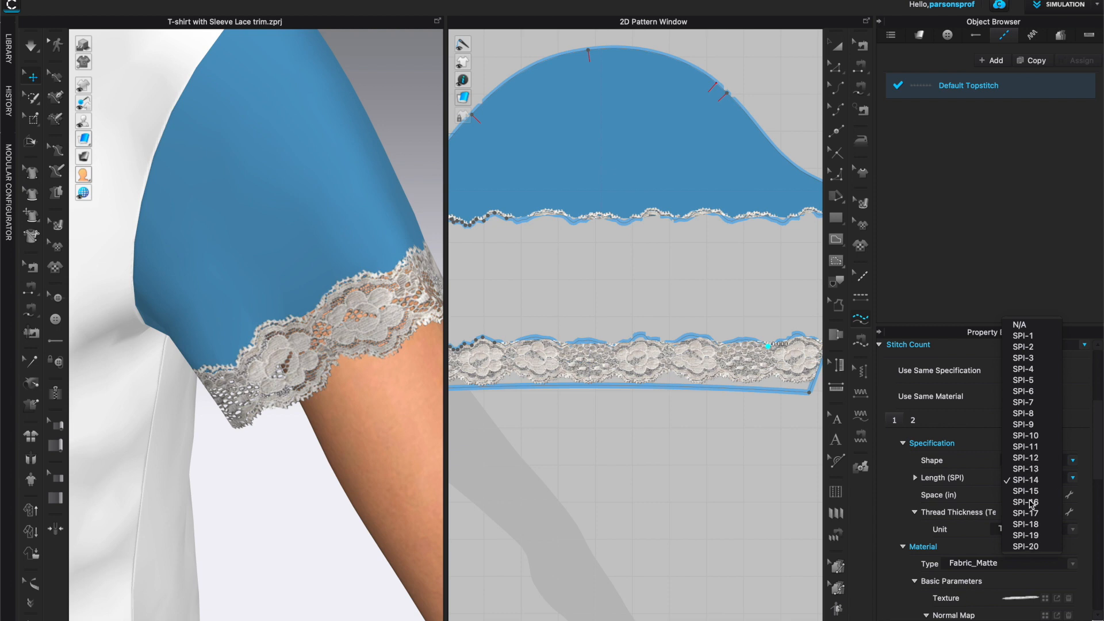
{"action": "left_click", "coordinate": [1037, 438]}
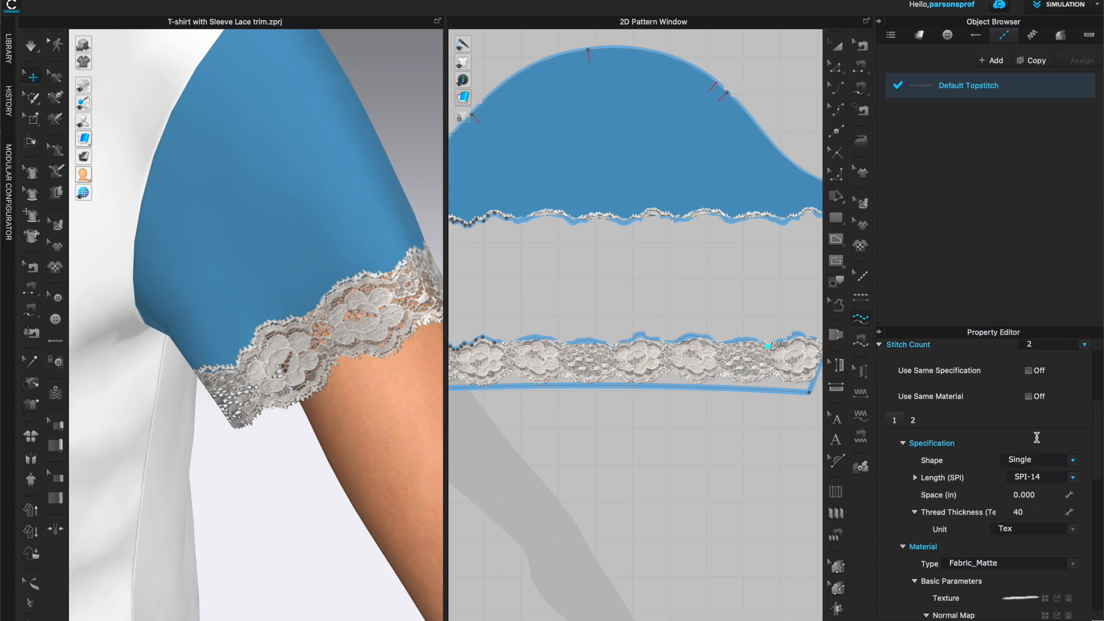
Set the first stitch's material type to Fabric_Shiny.
{"action": "scroll", "coordinate": [922, 456], "scroll_direction": "down", "scroll_amount": 3}
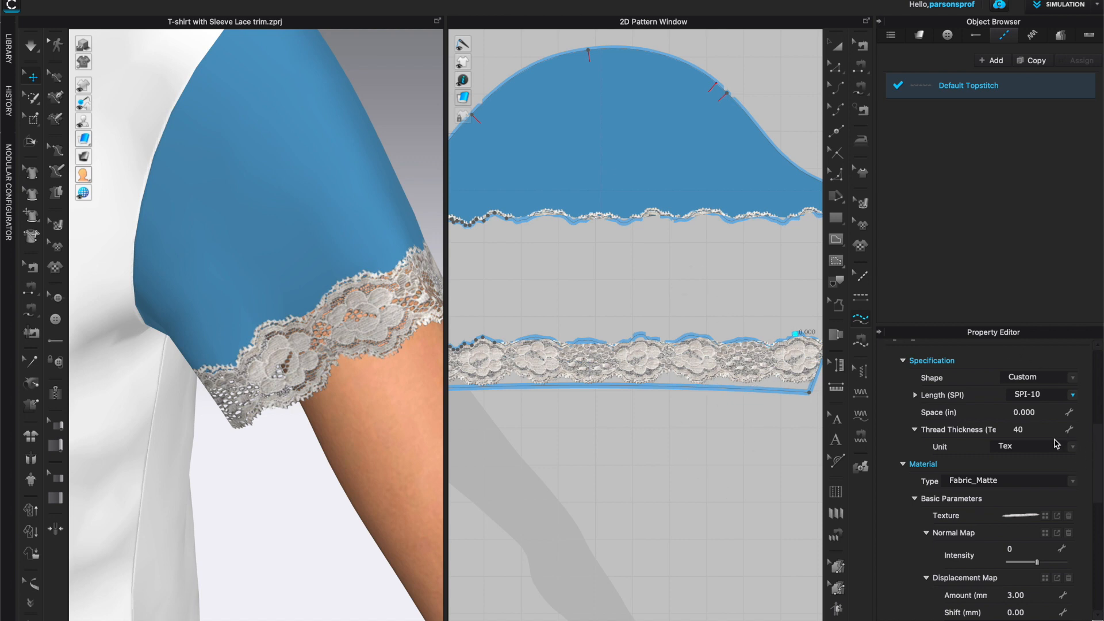
{"action": "left_click", "coordinate": [1073, 481]}
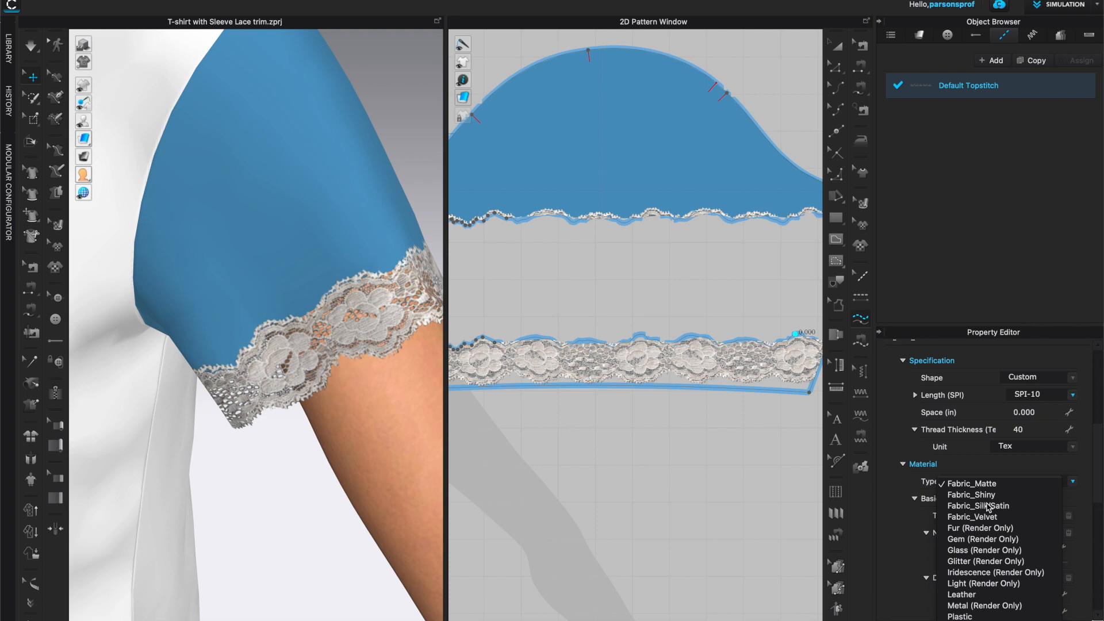
{"action": "left_click", "coordinate": [994, 497]}
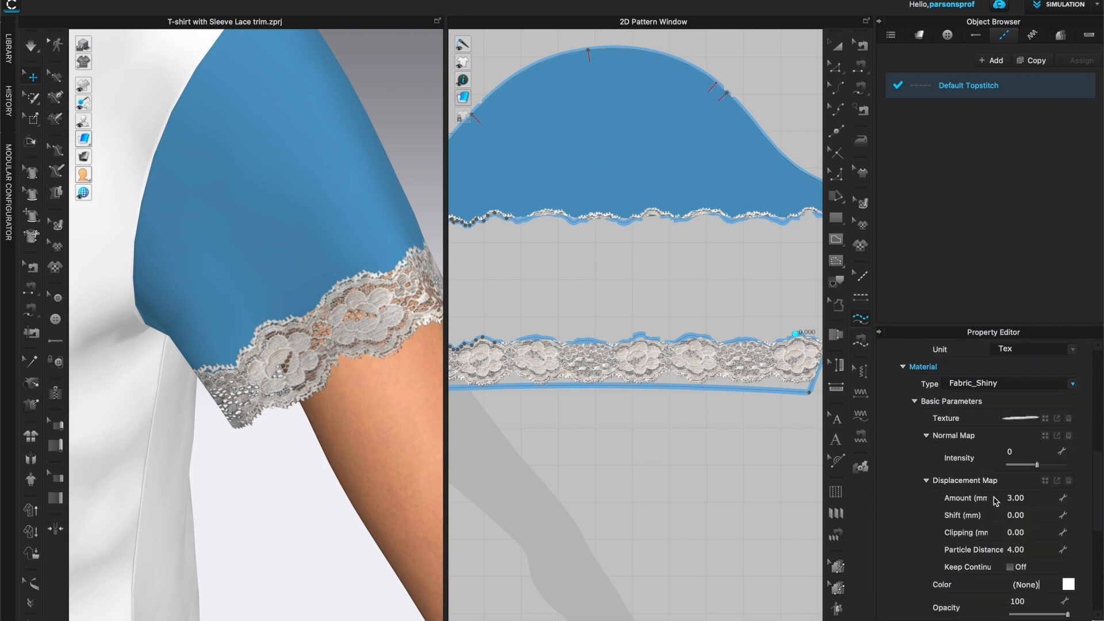
Set the first stitch's color to the Pantone polyester swatch Bossy Pink.
{"action": "scroll", "coordinate": [1099, 484], "scroll_direction": "down", "scroll_amount": 2}
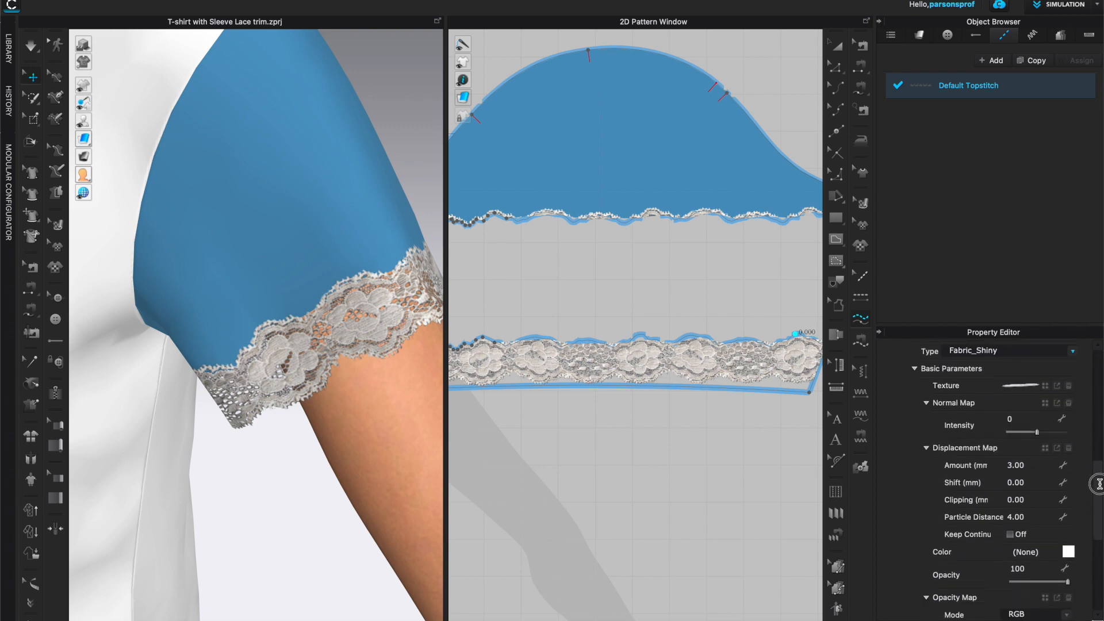
{"action": "scroll", "coordinate": [1099, 484], "scroll_direction": "down", "scroll_amount": 1}
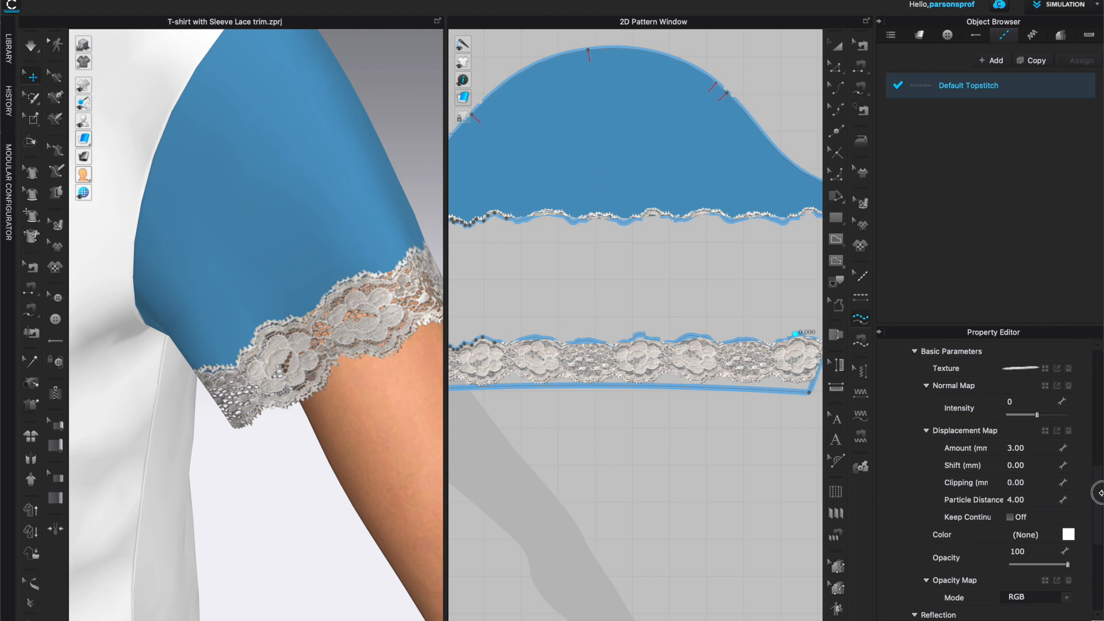
{"action": "left_click", "coordinate": [1068, 534]}
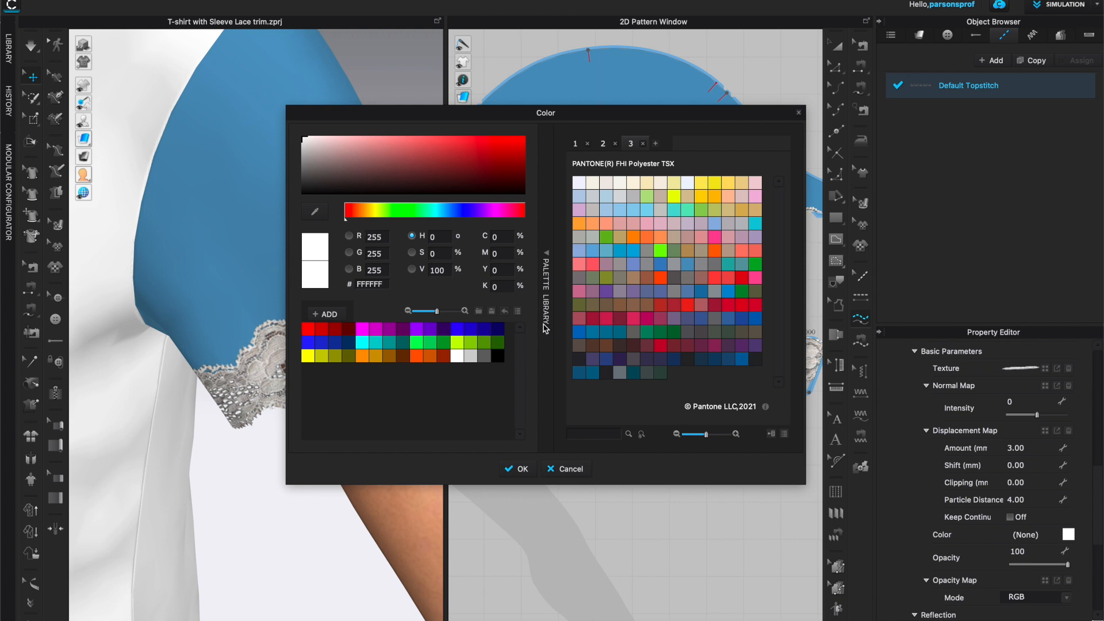
{"action": "left_click", "coordinate": [635, 318]}
{"action": "left_click", "coordinate": [526, 469]}
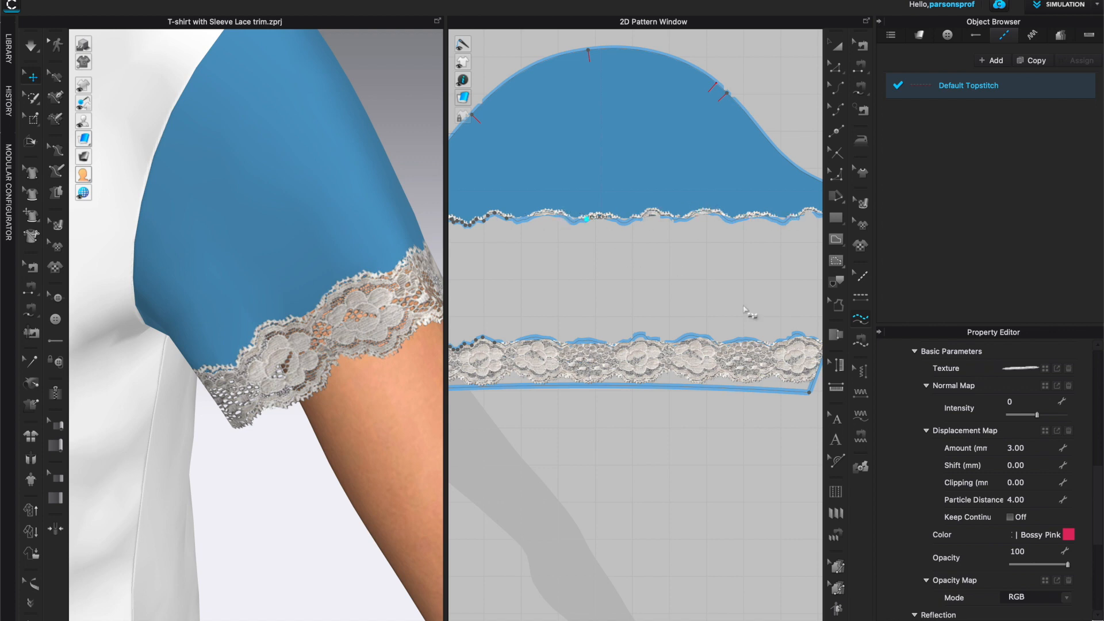
Check the second stitch's specification, reduce the default topstitch's stitch count to 1, and review the remaining stitch's settings.
{"action": "scroll", "coordinate": [1100, 527], "scroll_direction": "down", "scroll_amount": 2}
{"action": "scroll", "coordinate": [1100, 526], "scroll_direction": "down", "scroll_amount": 6}
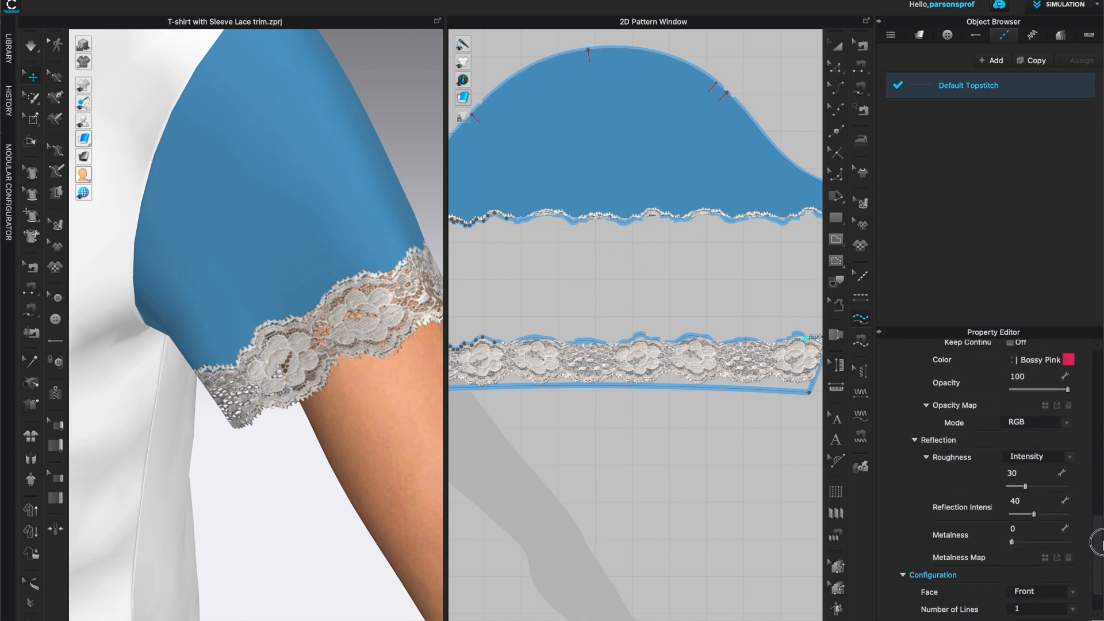
{"action": "scroll", "coordinate": [1100, 379], "scroll_direction": "up", "scroll_amount": 2}
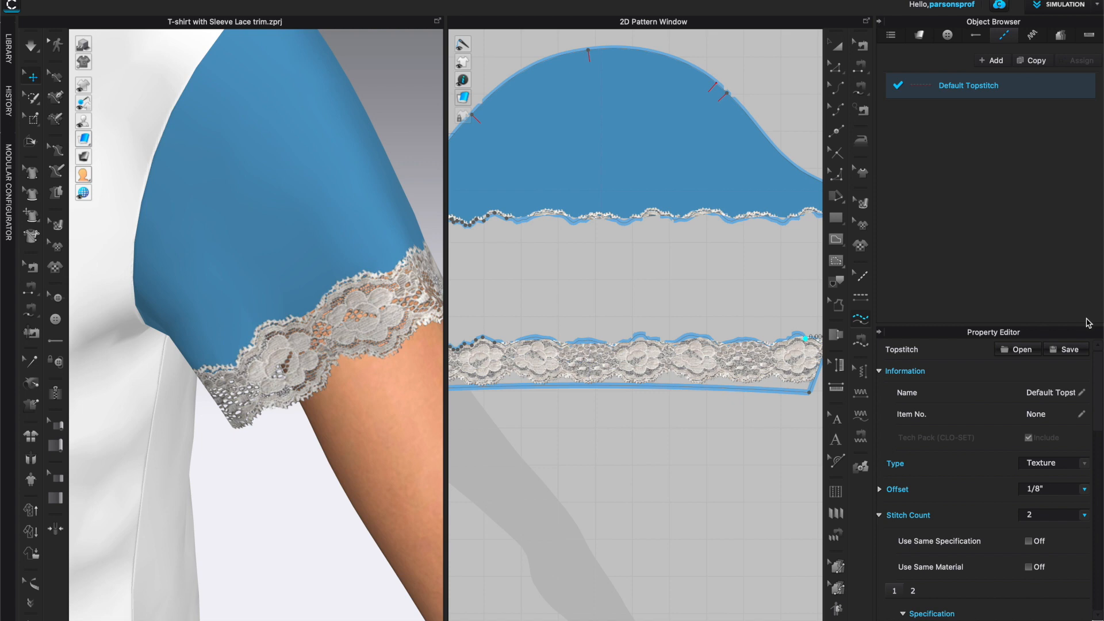
{"action": "scroll", "coordinate": [988, 401], "scroll_direction": "down", "scroll_amount": 2}
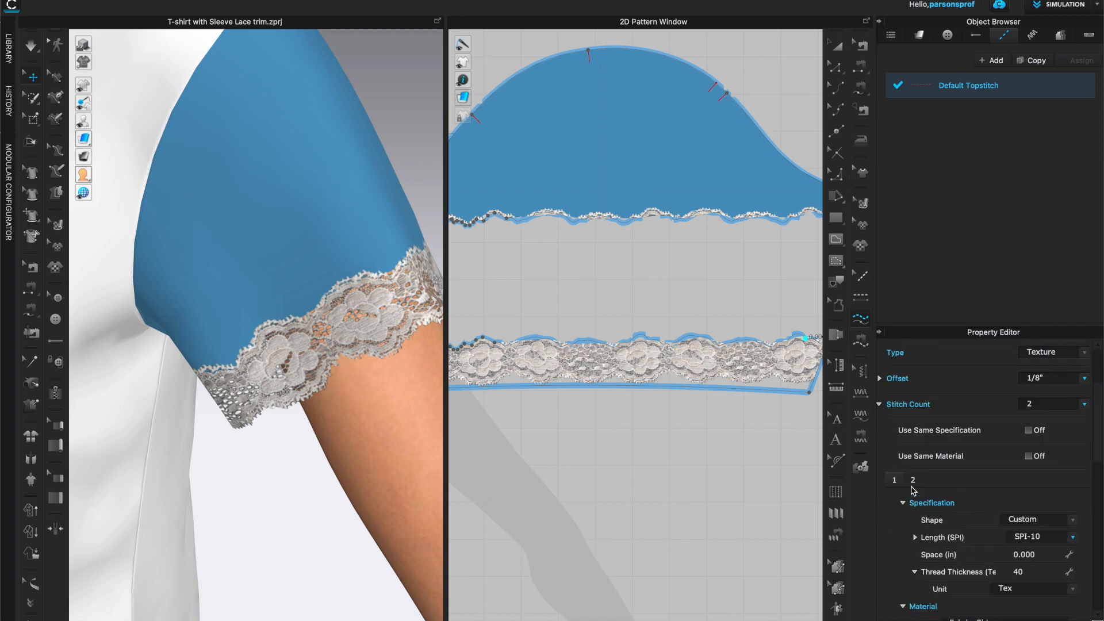
{"action": "left_click", "coordinate": [914, 480]}
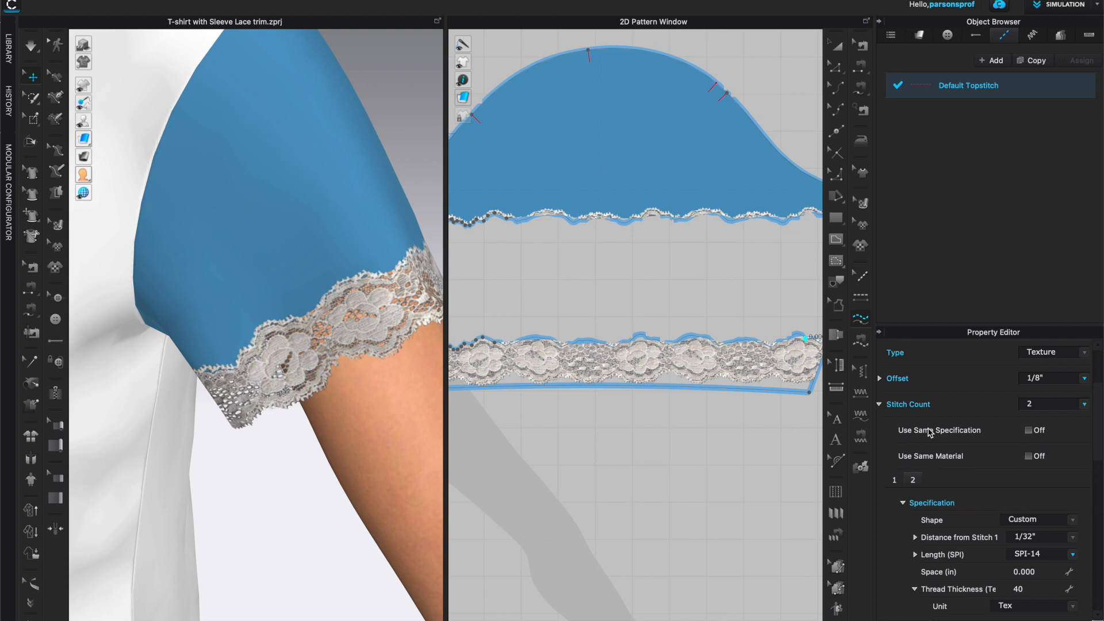
{"action": "left_click", "coordinate": [1050, 404]}
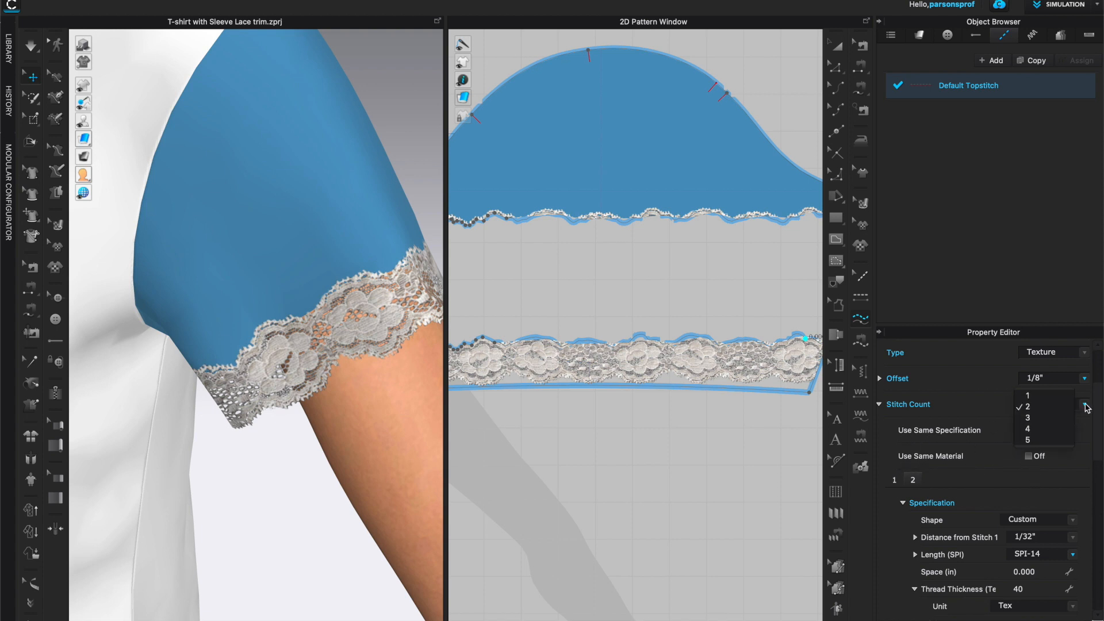
{"action": "left_click", "coordinate": [1050, 397]}
{"action": "scroll", "coordinate": [1011, 524], "scroll_direction": "down", "scroll_amount": 5}
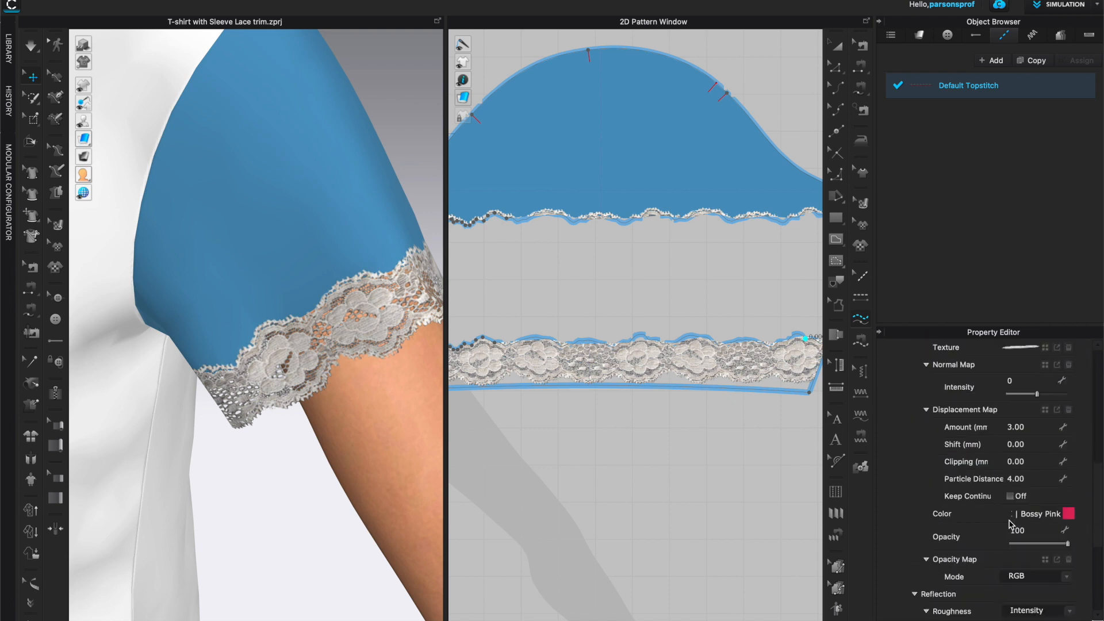
{"action": "scroll", "coordinate": [1038, 454], "scroll_direction": "up", "scroll_amount": 5}
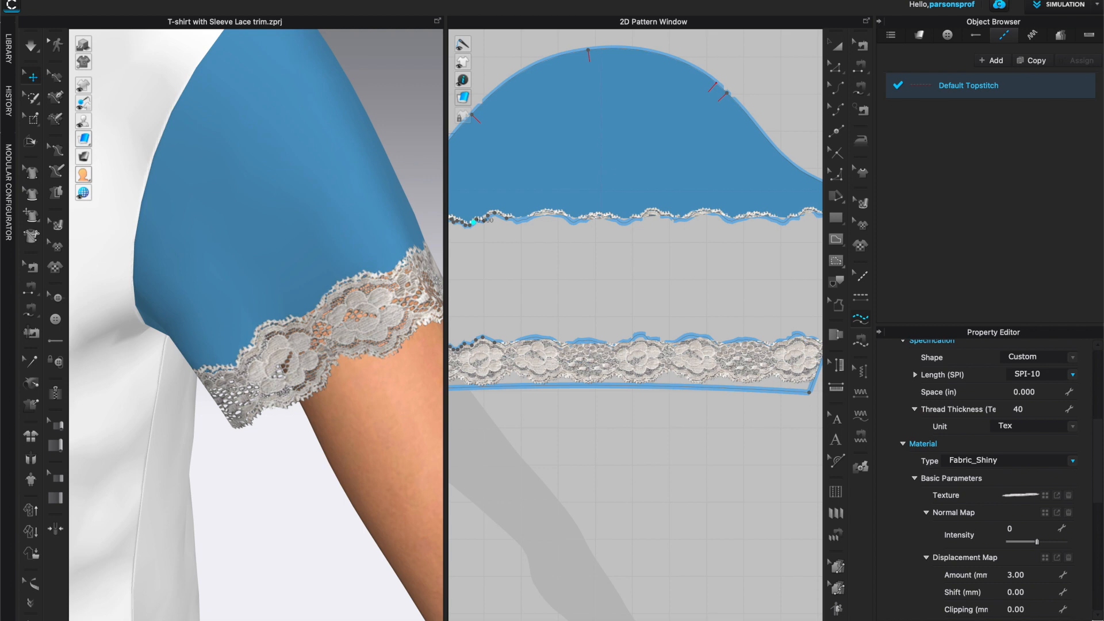
Rename the default topstitch as "Pink Single needle topstitch", with the segment topstitch tool active.
{"action": "scroll", "coordinate": [684, 377], "scroll_direction": "down", "scroll_amount": 4}
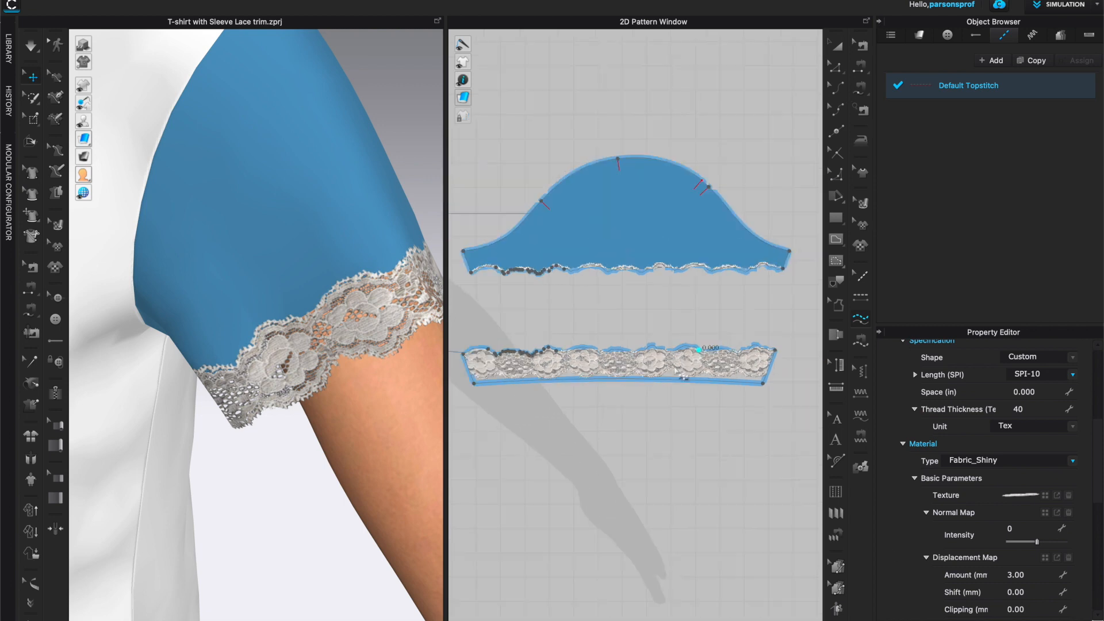
{"action": "scroll", "coordinate": [677, 371], "scroll_direction": "up", "scroll_amount": 2}
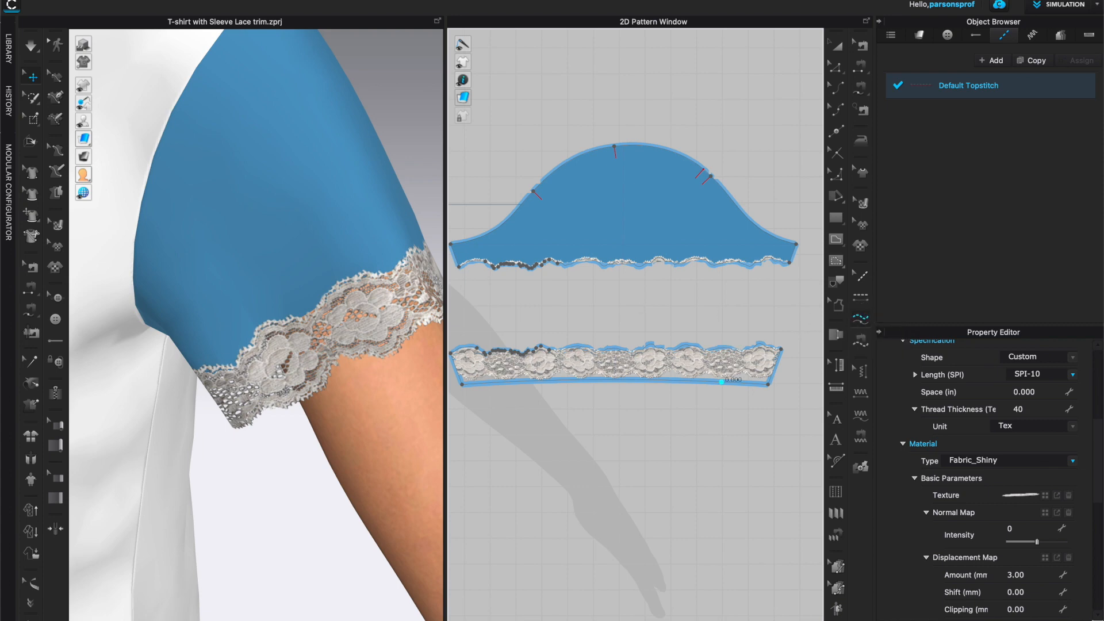
{"action": "left_click", "coordinate": [1053, 620]}
{"action": "middle_click_drag", "start_coordinate": [420, 333], "coordinate": [454, 369]}
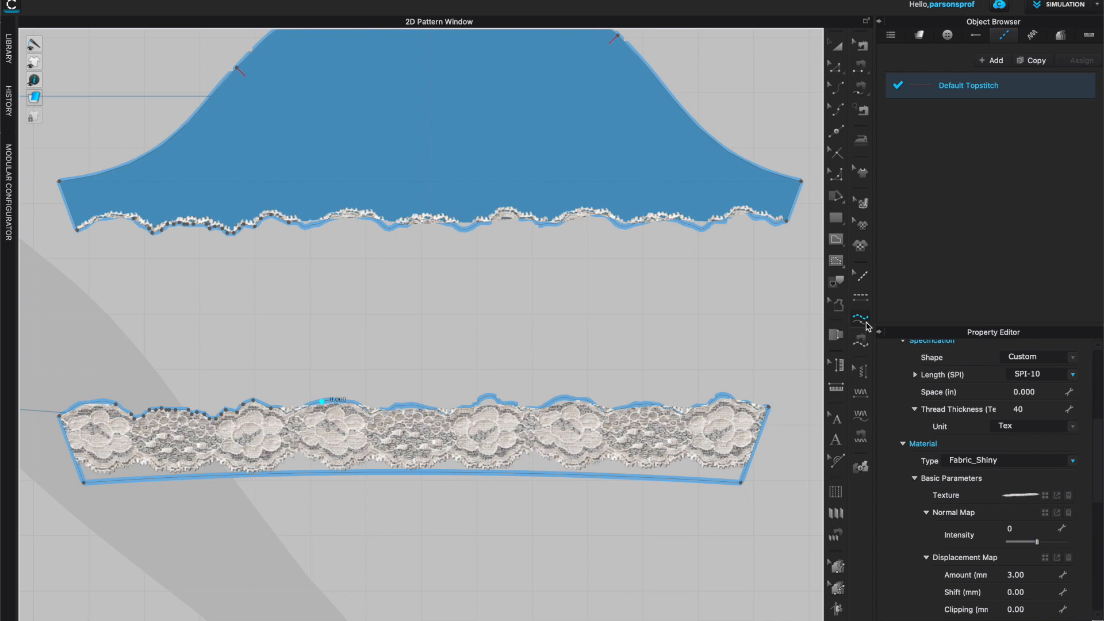
{"action": "left_click", "coordinate": [865, 320]}
{"action": "right_click", "coordinate": [983, 92]}
{"action": "left_click", "coordinate": [1012, 109]}
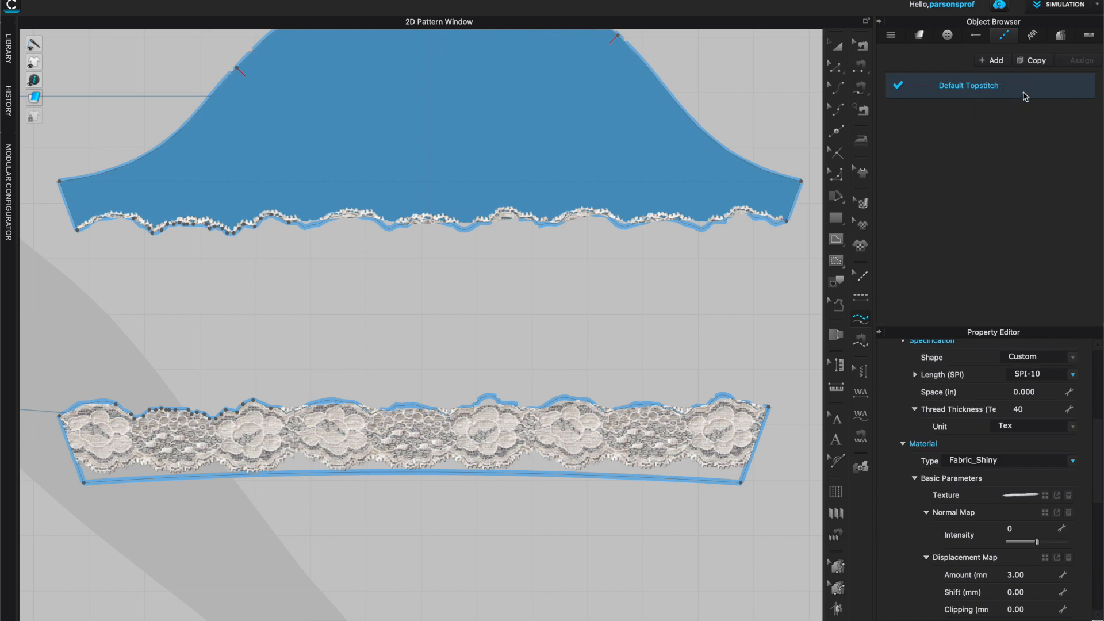
{"action": "double_click", "coordinate": [998, 85]}
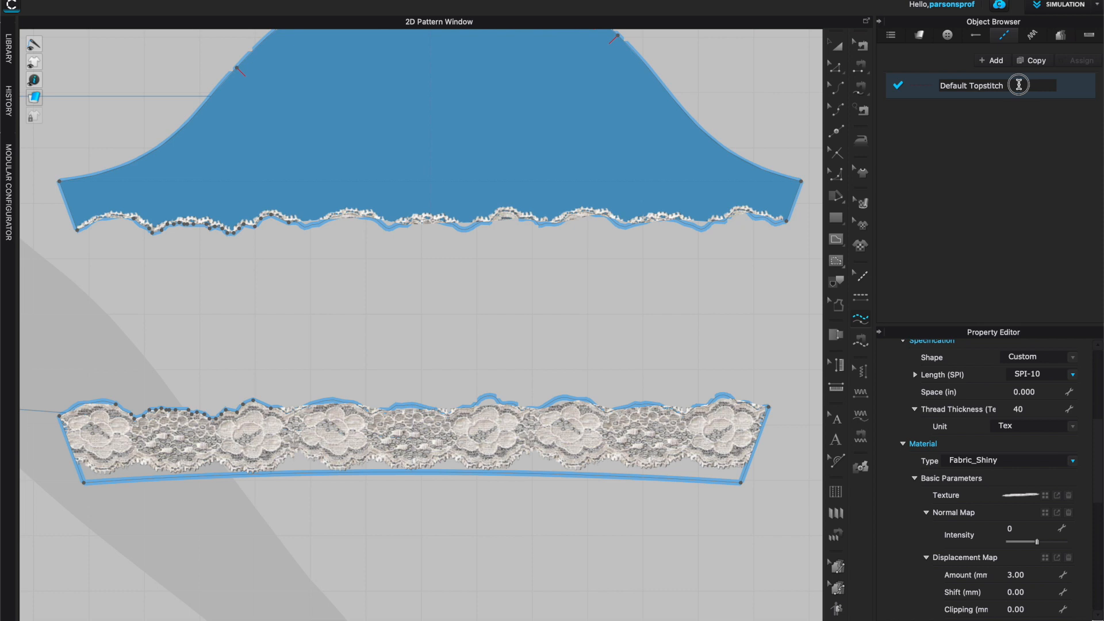
{"action": "type", "text": "Pink Single needle"}
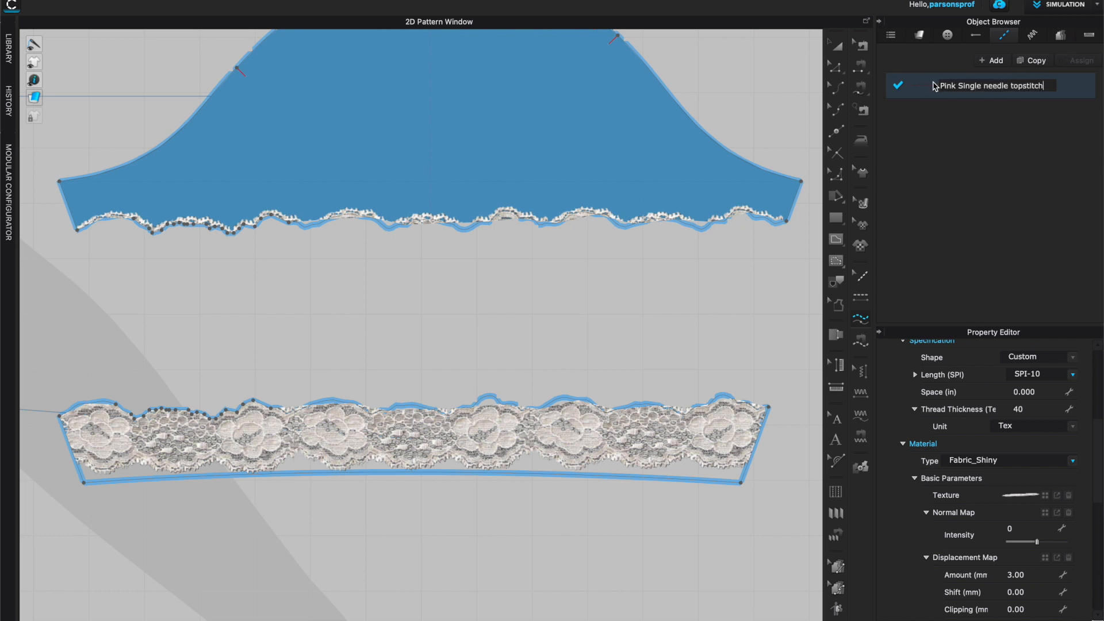
{"action": "key", "text": "Return"}
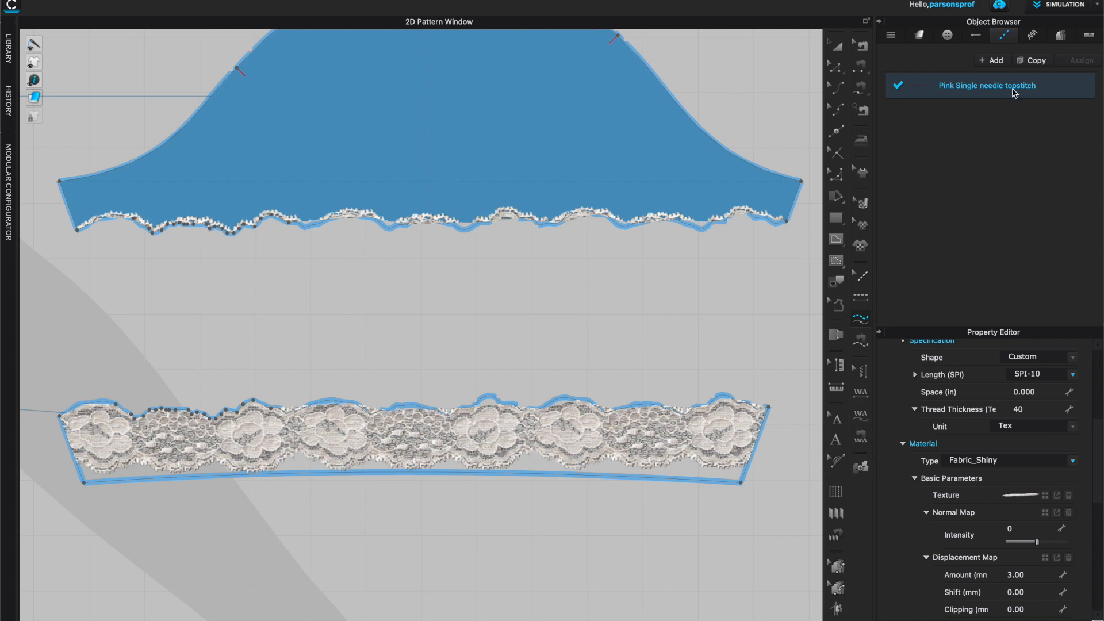
Apply the pink single-needle topstitch along the entire scalloped upper edge of the lace pattern and briefly simulate the garment.
{"action": "left_click", "coordinate": [862, 317]}
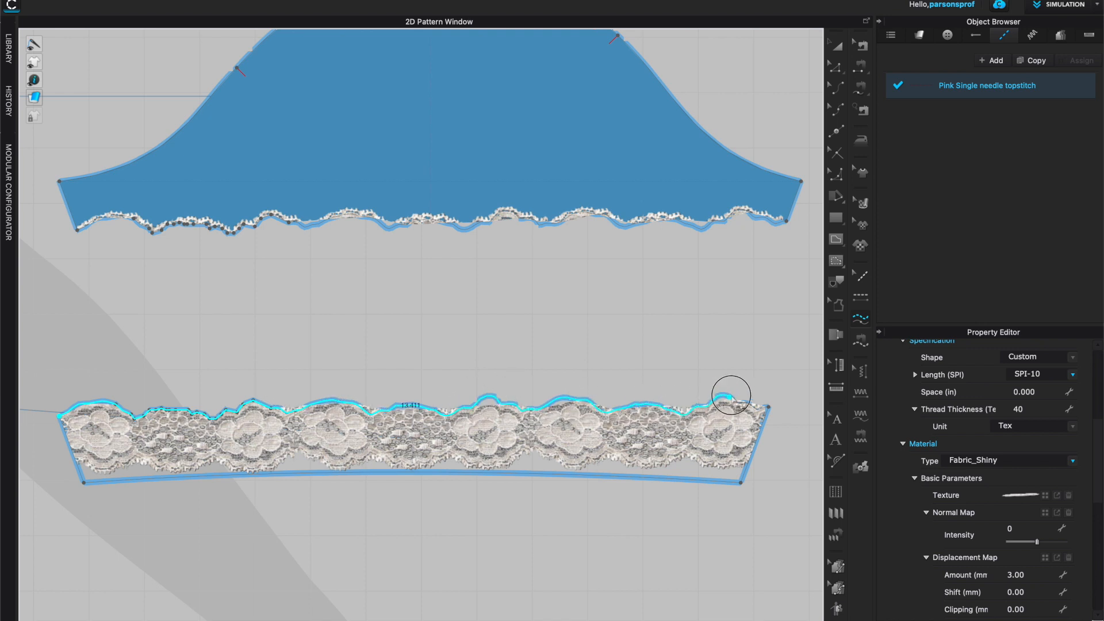
{"action": "left_click", "coordinate": [769, 407]}
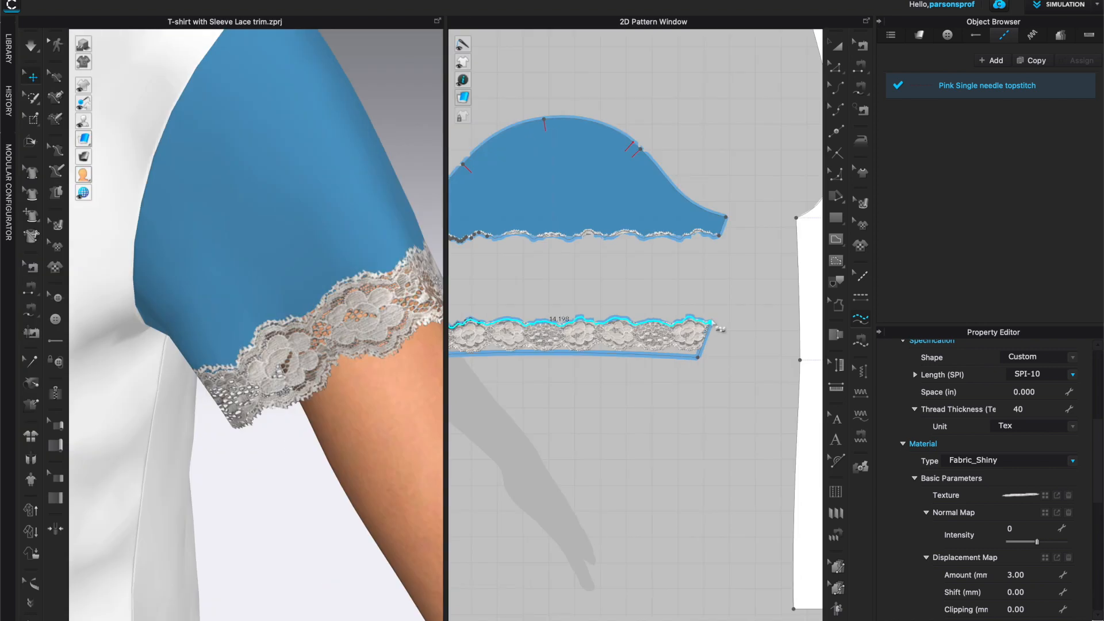
{"action": "left_click", "coordinate": [714, 321]}
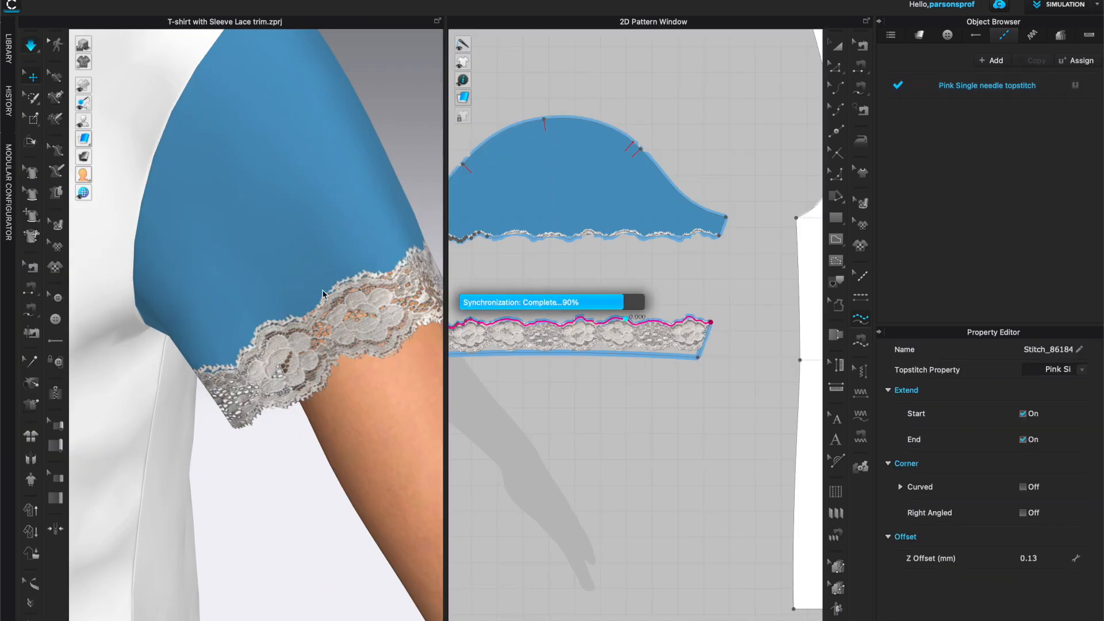
{"action": "key", "text": "space"}
{"action": "key", "text": "space"}
Examine the topstitch line on the lace up close in 3D and open the pink topstitch's properties.
{"action": "scroll", "coordinate": [345, 314], "scroll_direction": "up", "scroll_amount": 5}
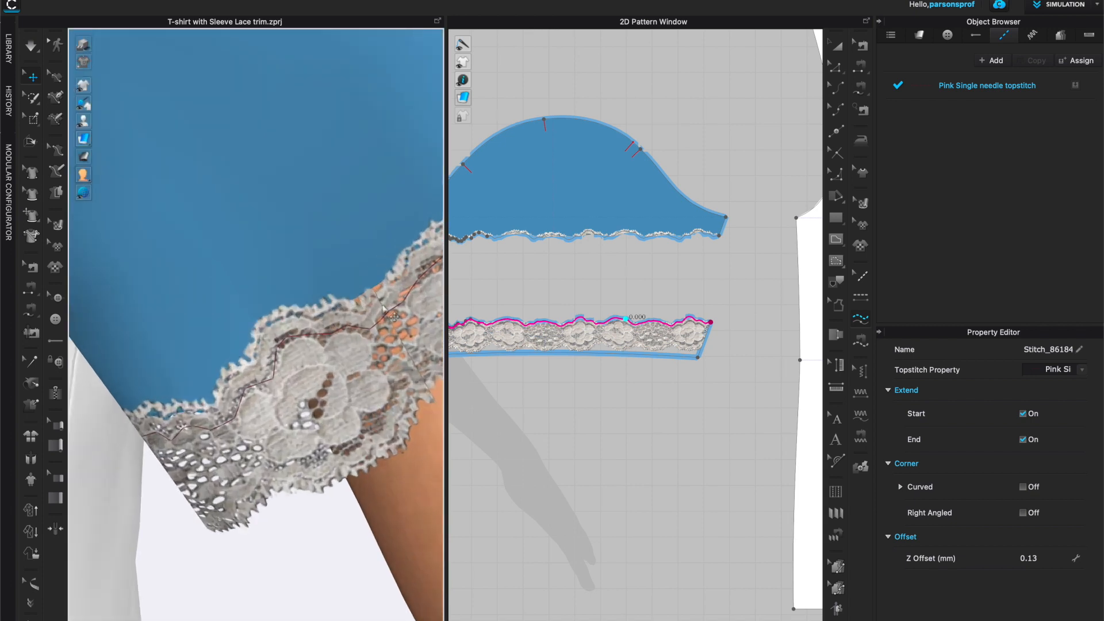
{"action": "scroll", "coordinate": [374, 320], "scroll_direction": "up", "scroll_amount": 3}
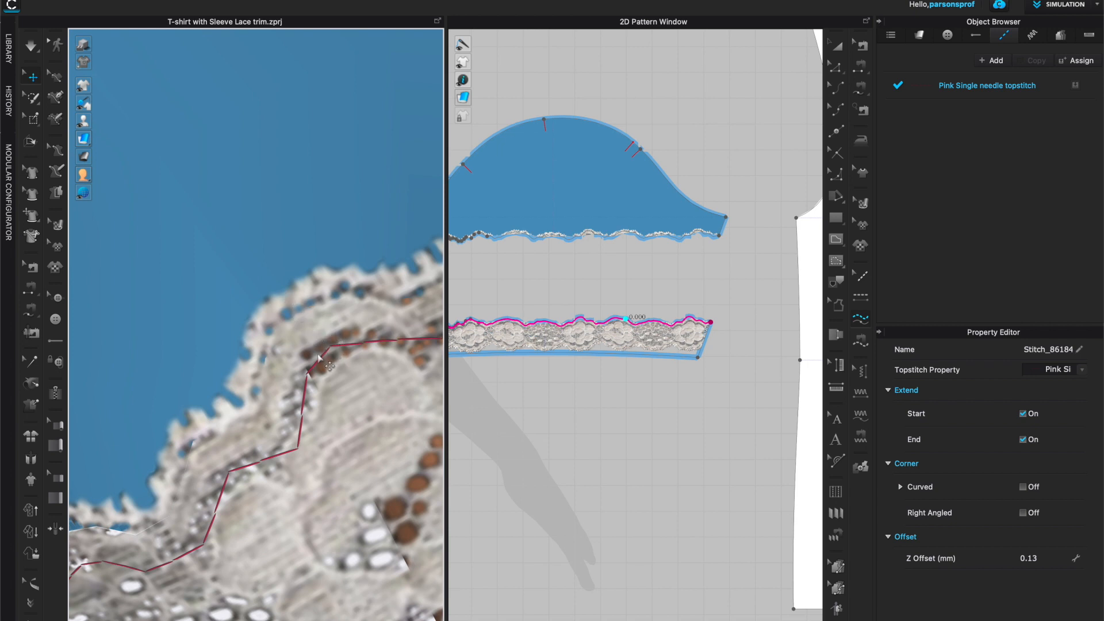
{"action": "left_click", "coordinate": [1056, 92]}
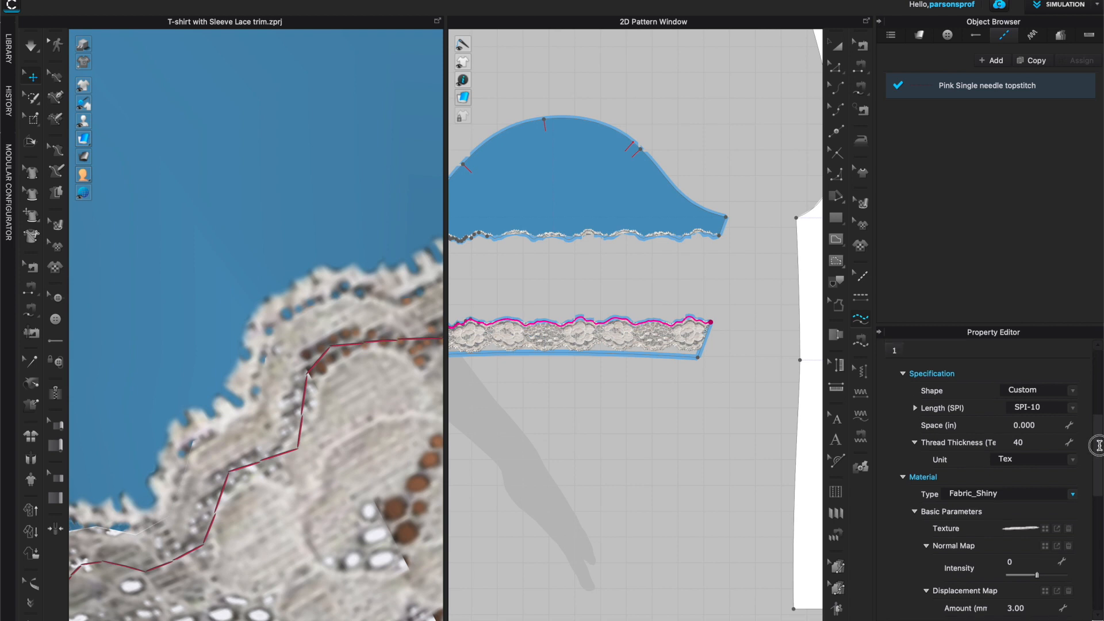
Tighten the pink topstitch's stitch length, trying SPI-18 before setting it to SPI-20.
{"action": "scroll", "coordinate": [1007, 486], "scroll_direction": "up", "scroll_amount": 2}
{"action": "left_click", "coordinate": [1074, 476]}
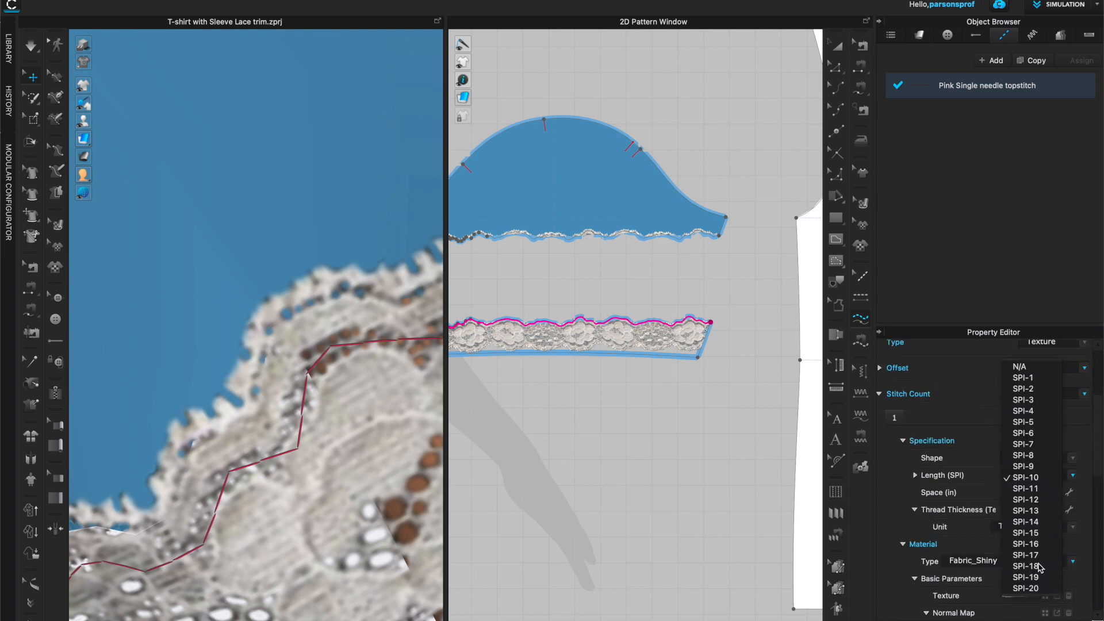
{"action": "left_click", "coordinate": [1039, 567]}
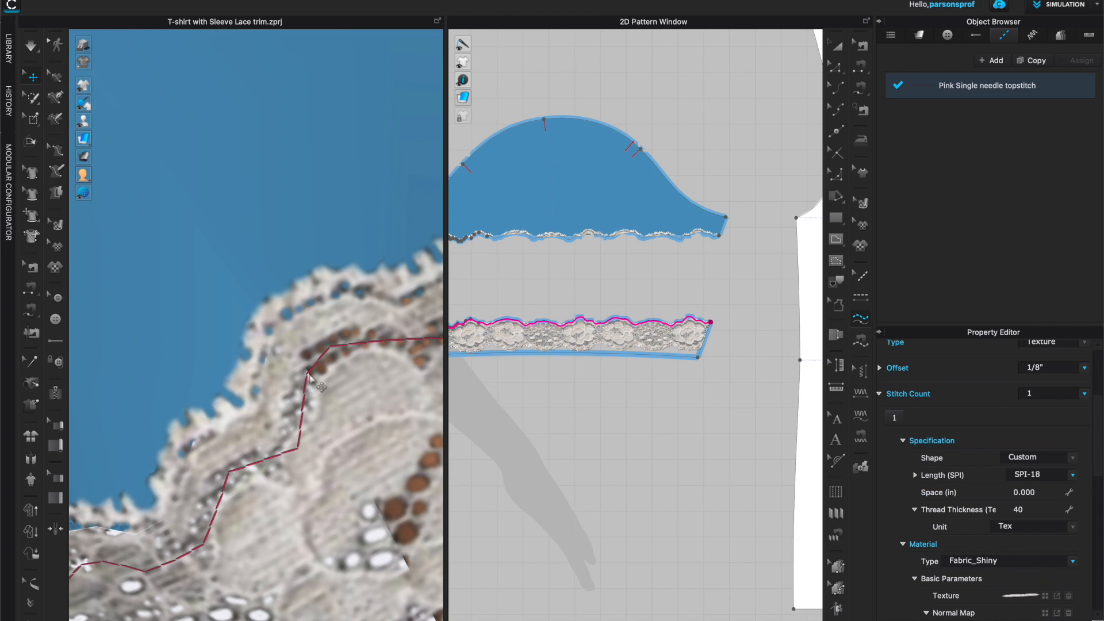
{"action": "left_click", "coordinate": [1073, 476]}
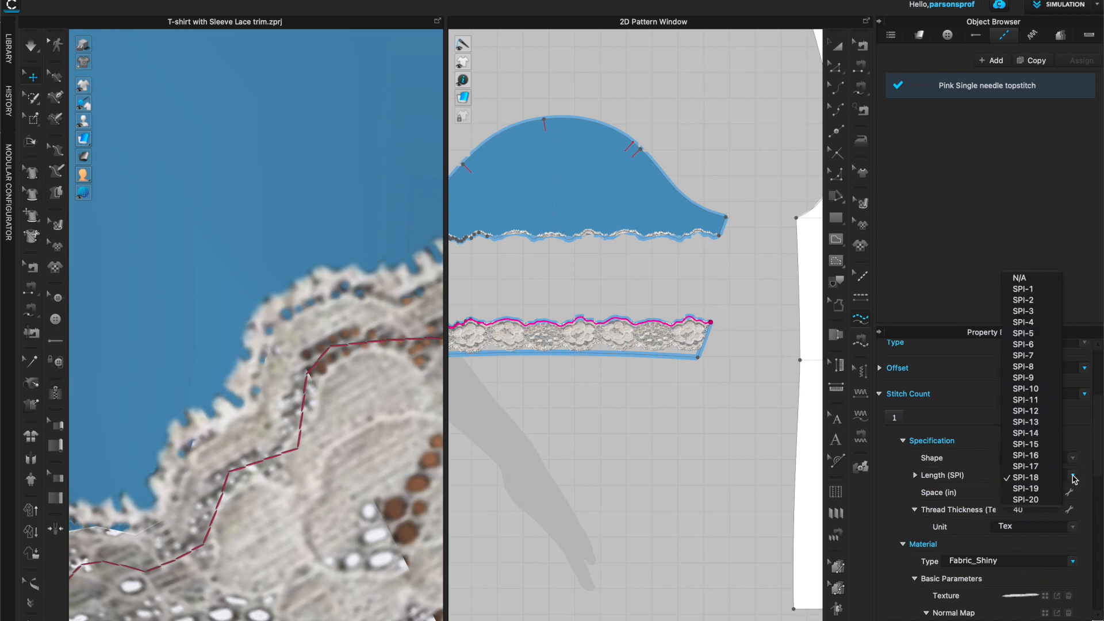
{"action": "left_click", "coordinate": [1033, 500]}
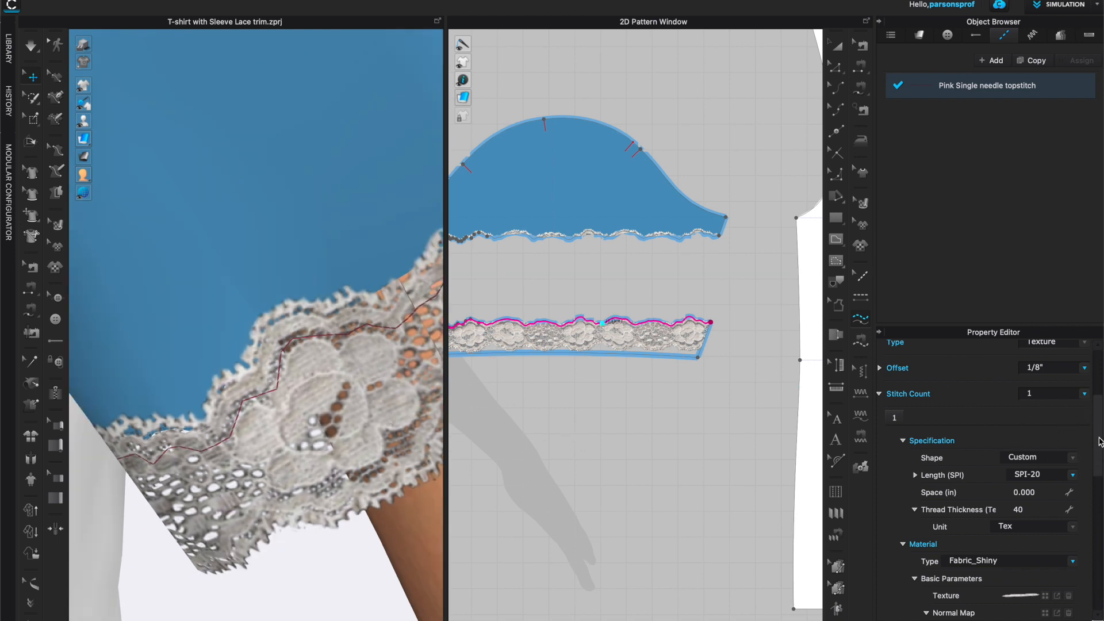
Set the topstitch's offset to 1/16" and check the stitch line on the sleeve lace in 3D.
{"action": "scroll", "coordinate": [1099, 443], "scroll_direction": "up", "scroll_amount": 1}
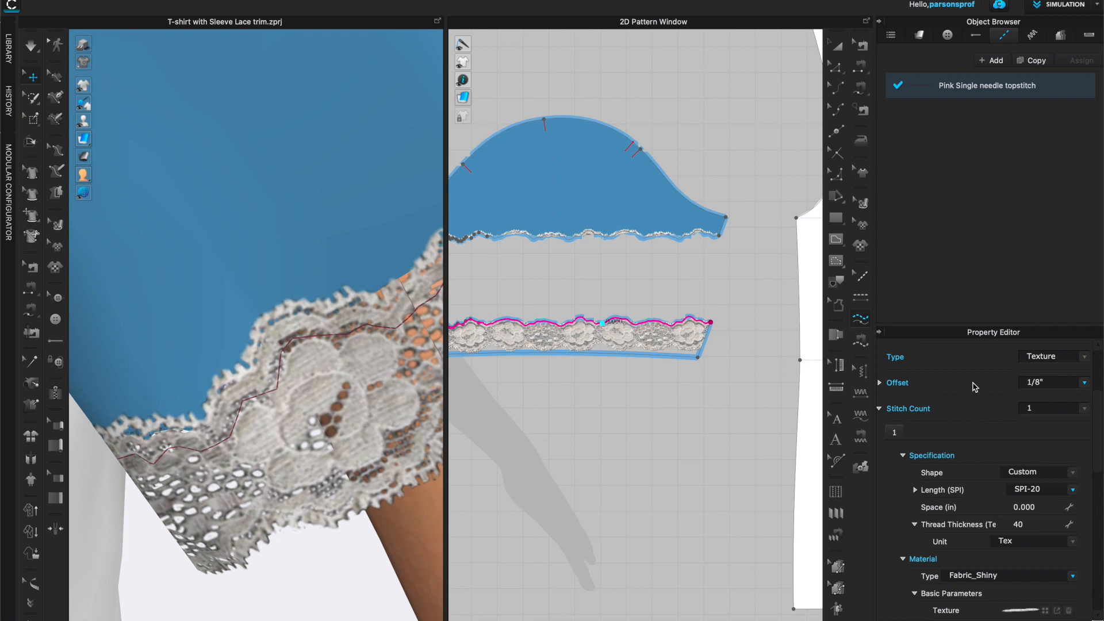
{"action": "left_click", "coordinate": [1085, 383]}
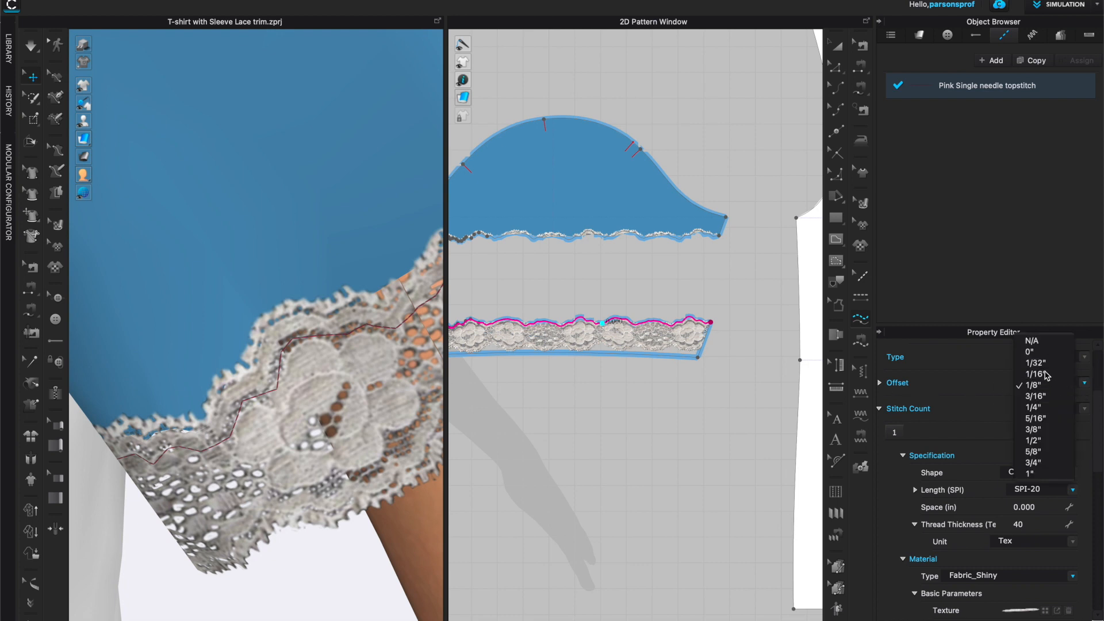
{"action": "left_click", "coordinate": [1045, 374]}
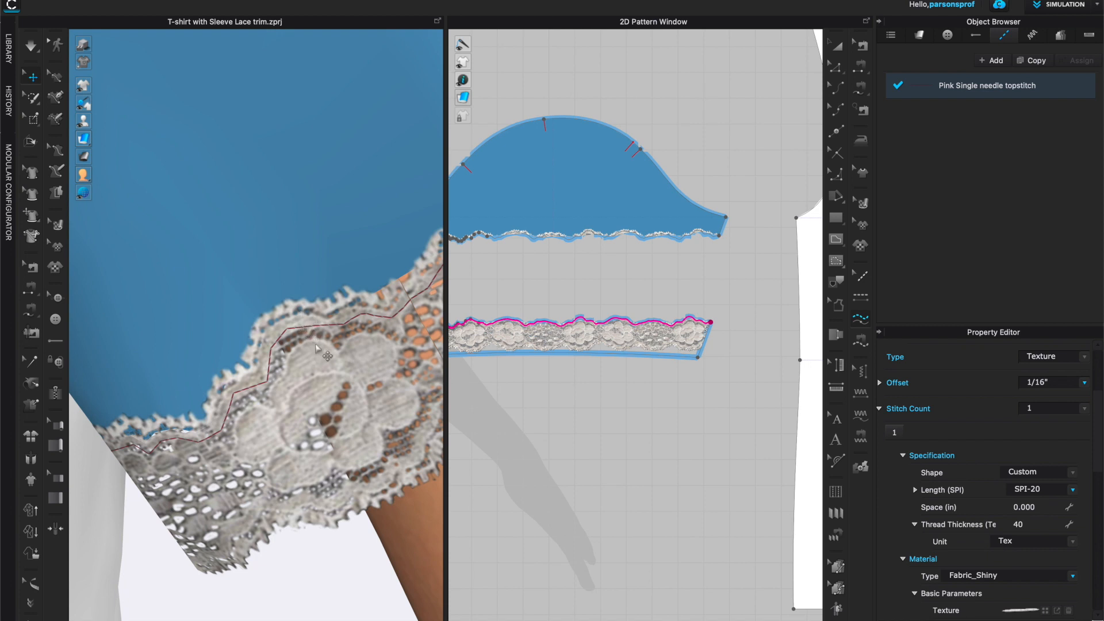
{"action": "scroll", "coordinate": [314, 345], "scroll_direction": "down", "scroll_amount": 3}
{"action": "scroll", "coordinate": [315, 346], "scroll_direction": "down", "scroll_amount": 3}
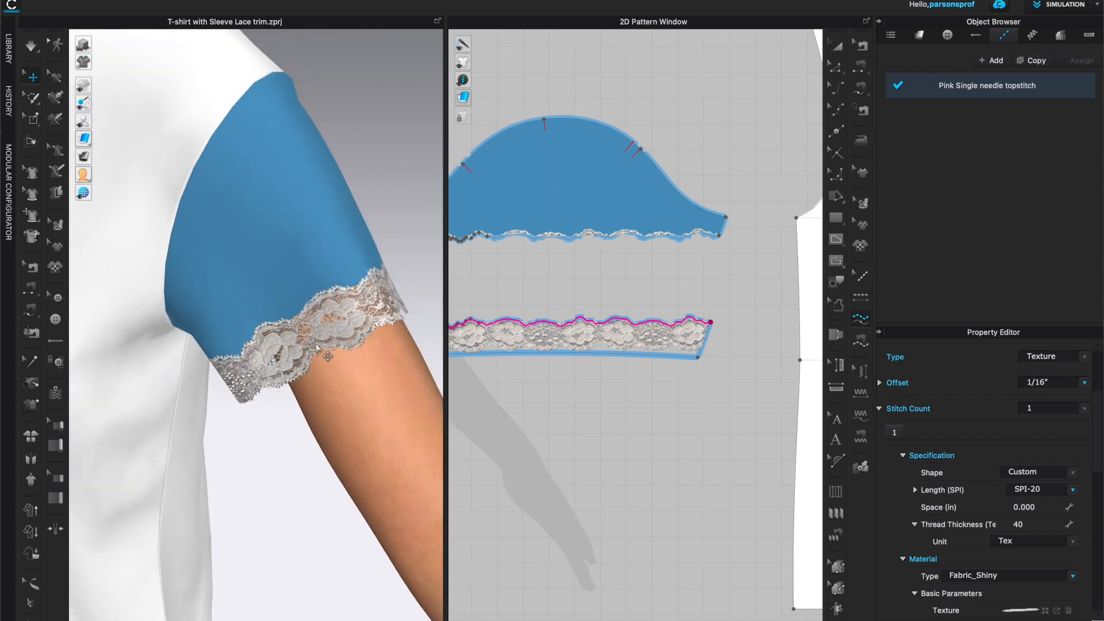
{"action": "scroll", "coordinate": [317, 347], "scroll_direction": "up", "scroll_amount": 5}
{"action": "scroll", "coordinate": [316, 345], "scroll_direction": "up", "scroll_amount": 3}
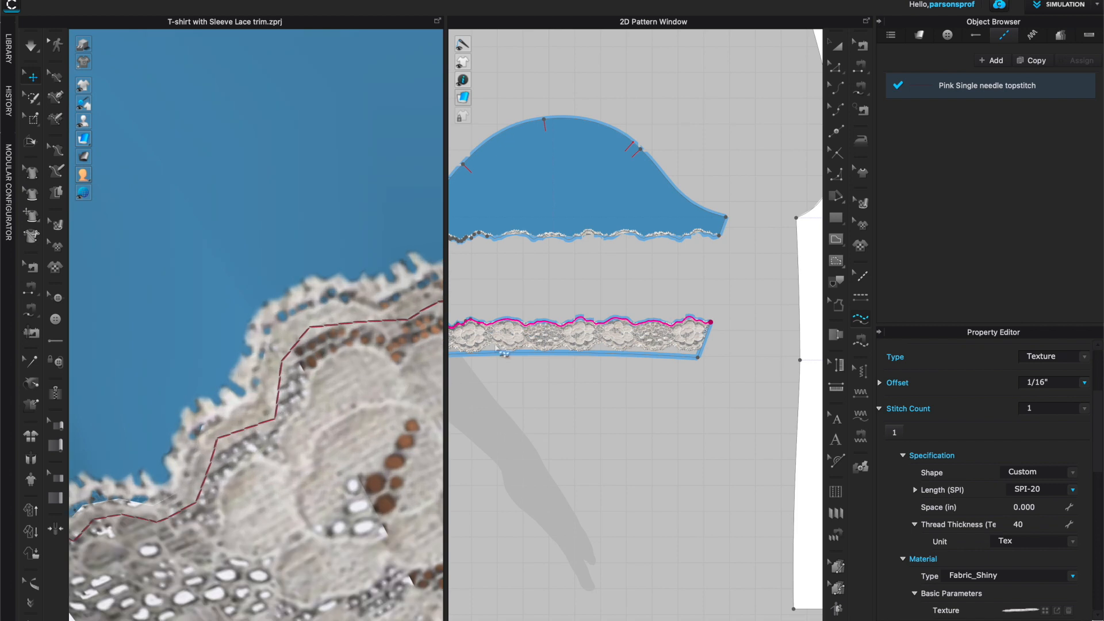
Change the topstitch's colour to Eggwhite from the Pantone polyester palette and view it on the sleeve lace.
{"action": "scroll", "coordinate": [1101, 452], "scroll_direction": "down", "scroll_amount": 6}
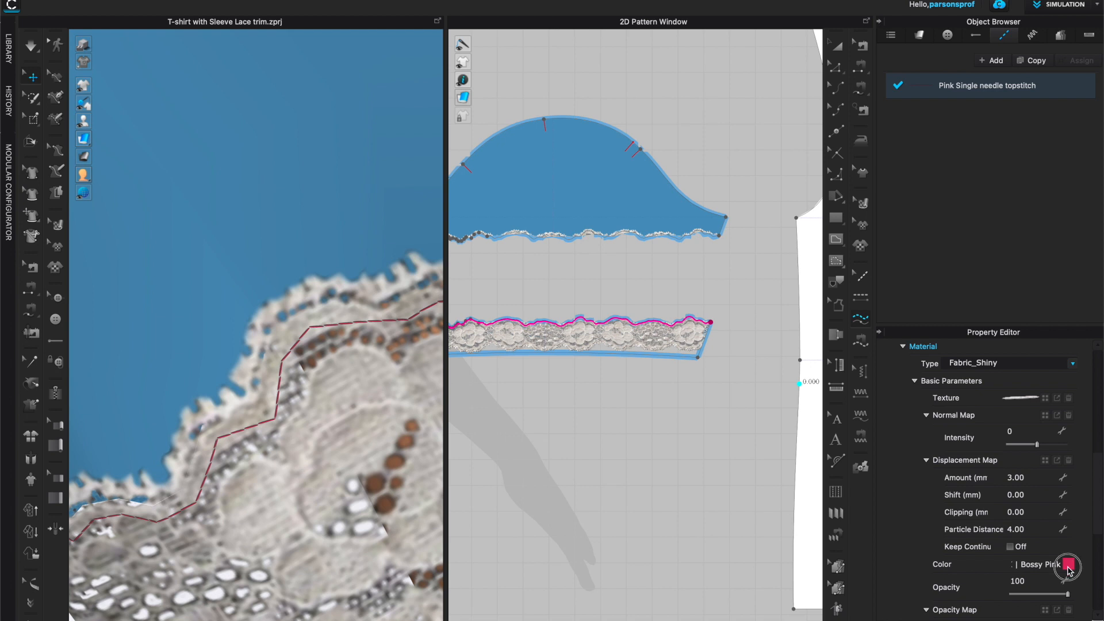
{"action": "left_click", "coordinate": [1069, 564]}
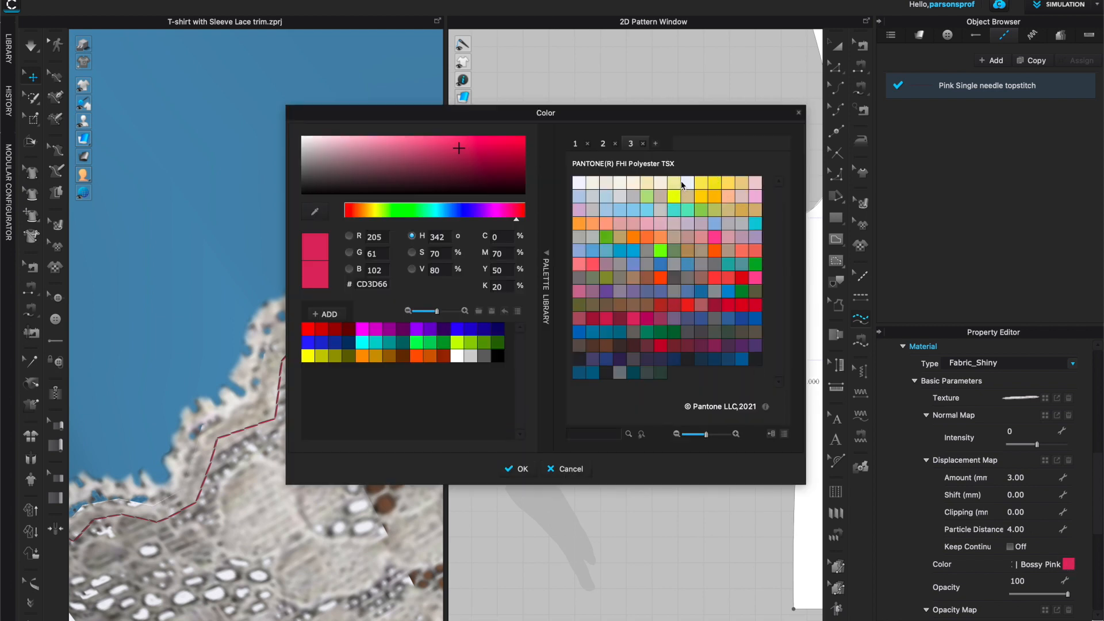
{"action": "left_click", "coordinate": [647, 183]}
{"action": "left_click", "coordinate": [687, 183]}
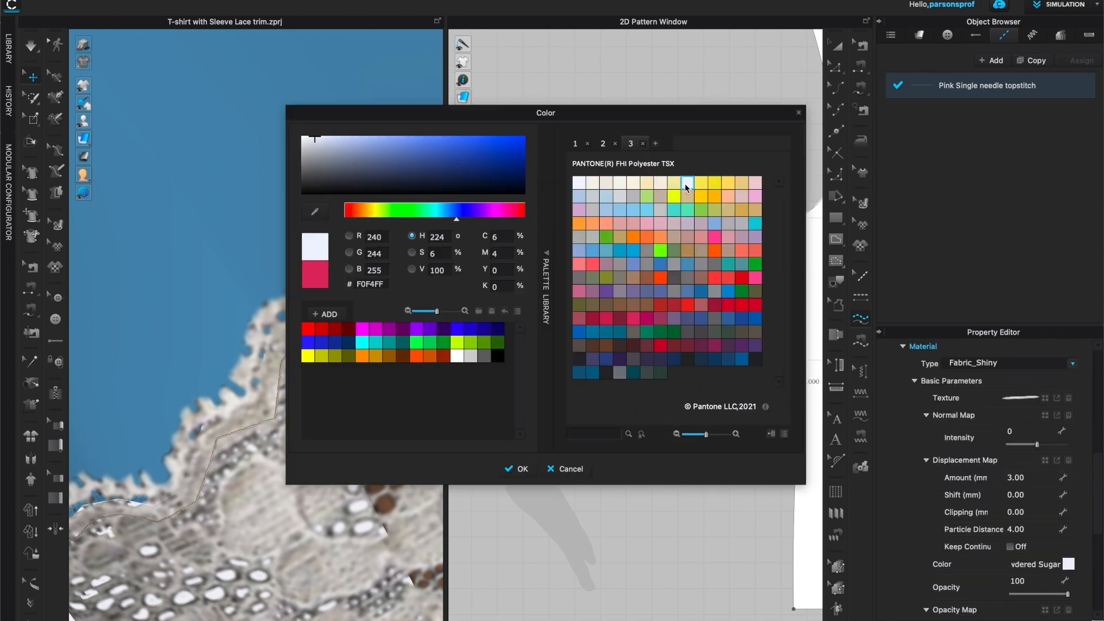
{"action": "key", "text": "Return"}
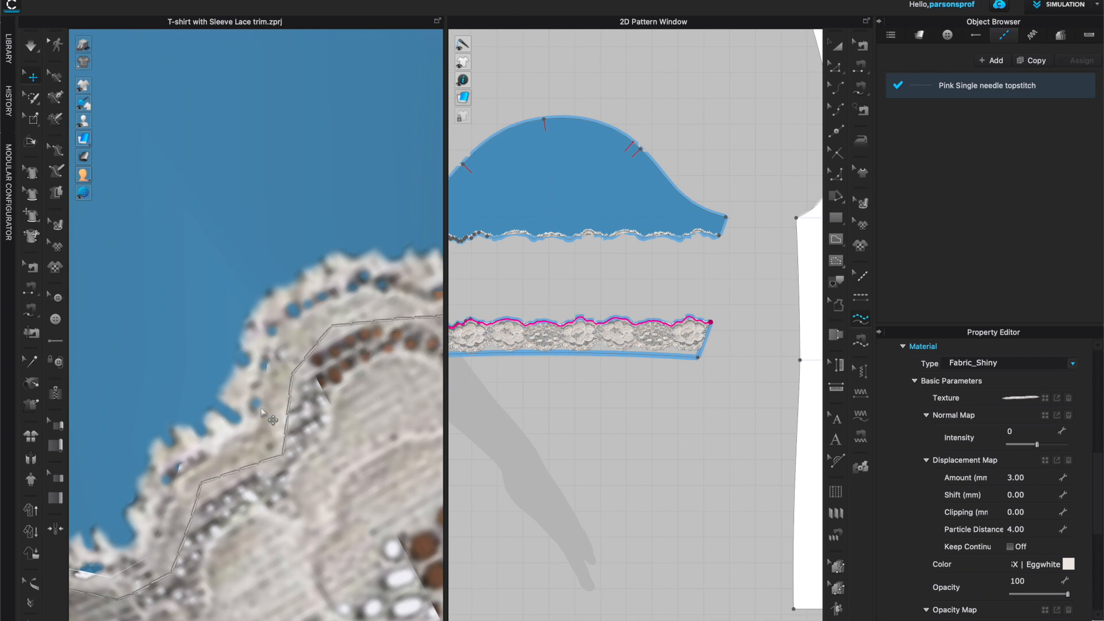
{"action": "scroll", "coordinate": [291, 438], "scroll_direction": "down", "scroll_amount": 10}
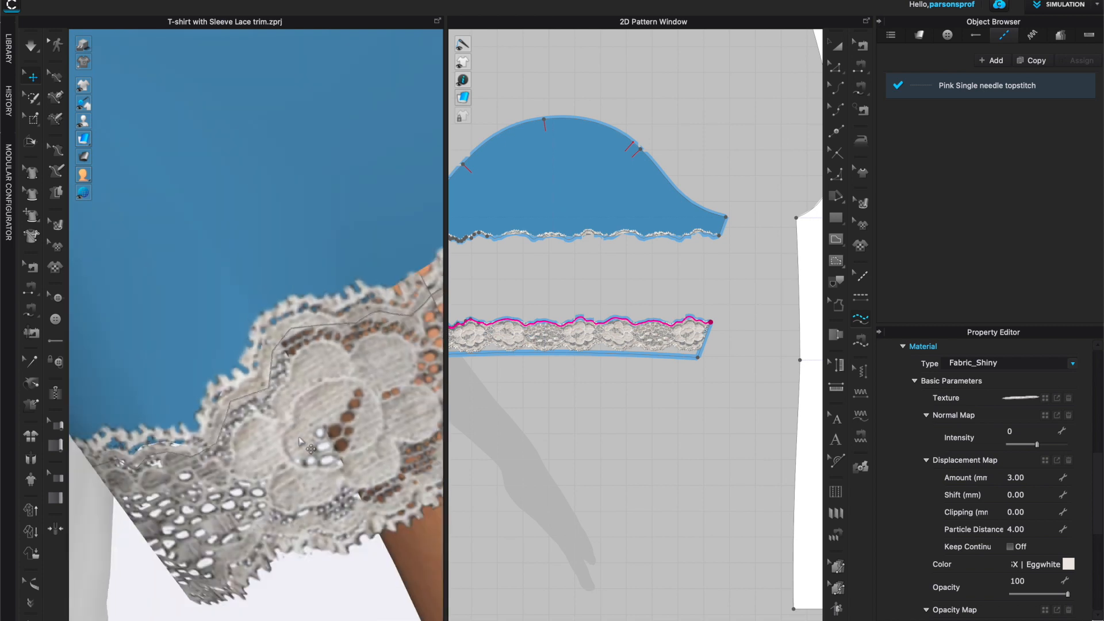
Try to adjust the curvature of the lace pattern's scalloped upper edge in 2D, and clear the selection.
{"action": "scroll", "coordinate": [294, 439], "scroll_direction": "up", "scroll_amount": 5}
{"action": "scroll", "coordinate": [574, 291], "scroll_direction": "up", "scroll_amount": 8}
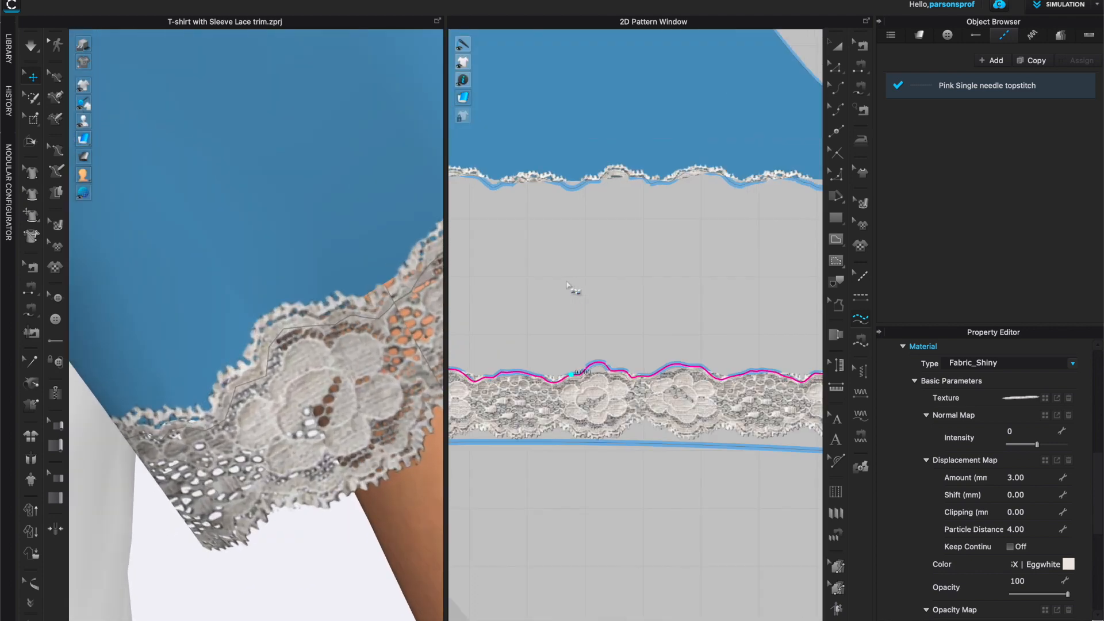
{"action": "middle_click_drag", "start_coordinate": [520, 412], "coordinate": [707, 254]}
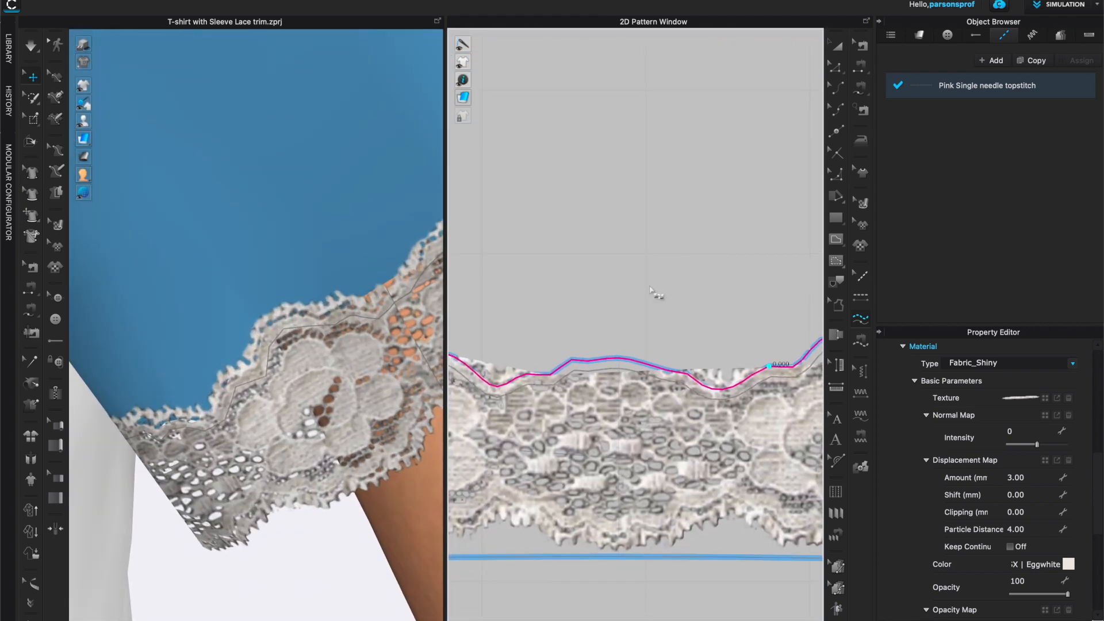
{"action": "scroll", "coordinate": [599, 332], "scroll_direction": "up", "scroll_amount": 5}
{"action": "middle_click_drag", "start_coordinate": [585, 367], "coordinate": [649, 289]}
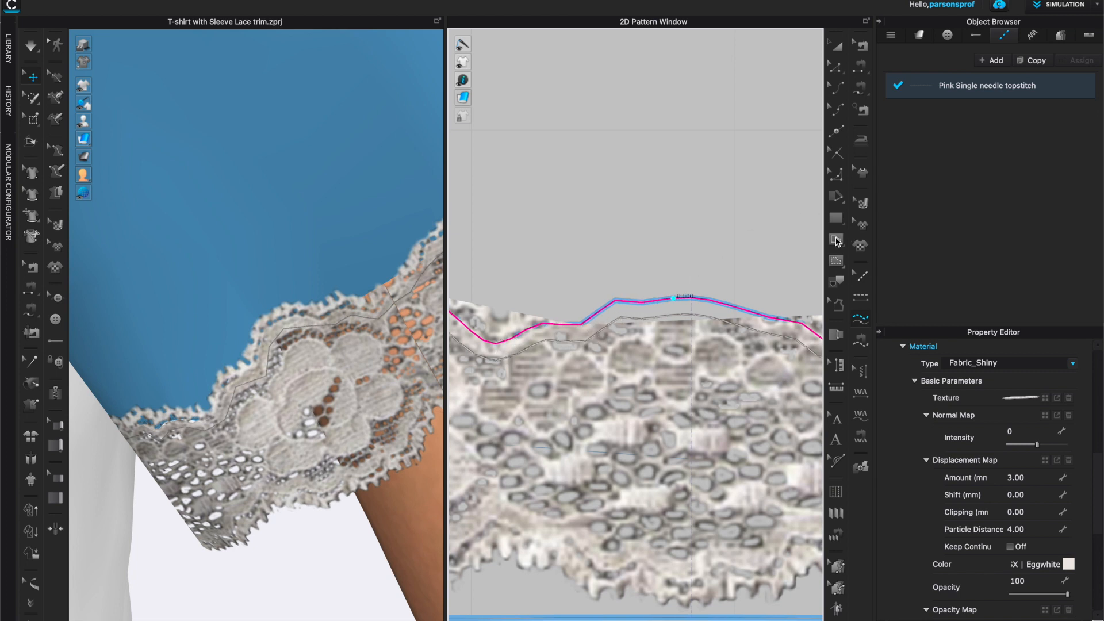
{"action": "left_click", "coordinate": [837, 240]}
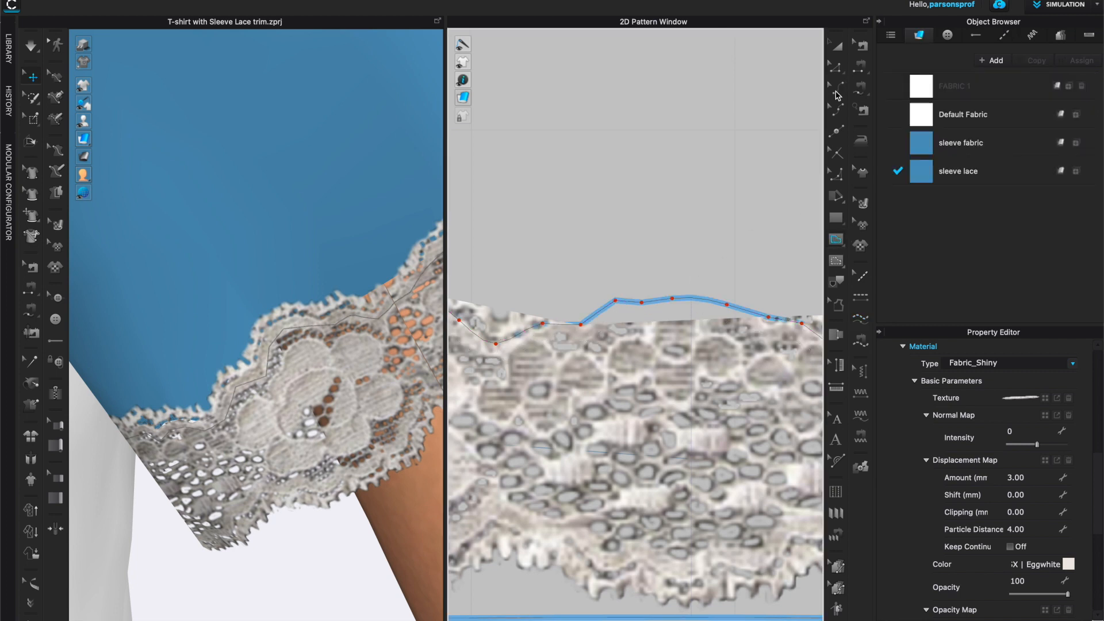
{"action": "left_click", "coordinate": [837, 91]}
{"action": "left_click", "coordinate": [630, 299]}
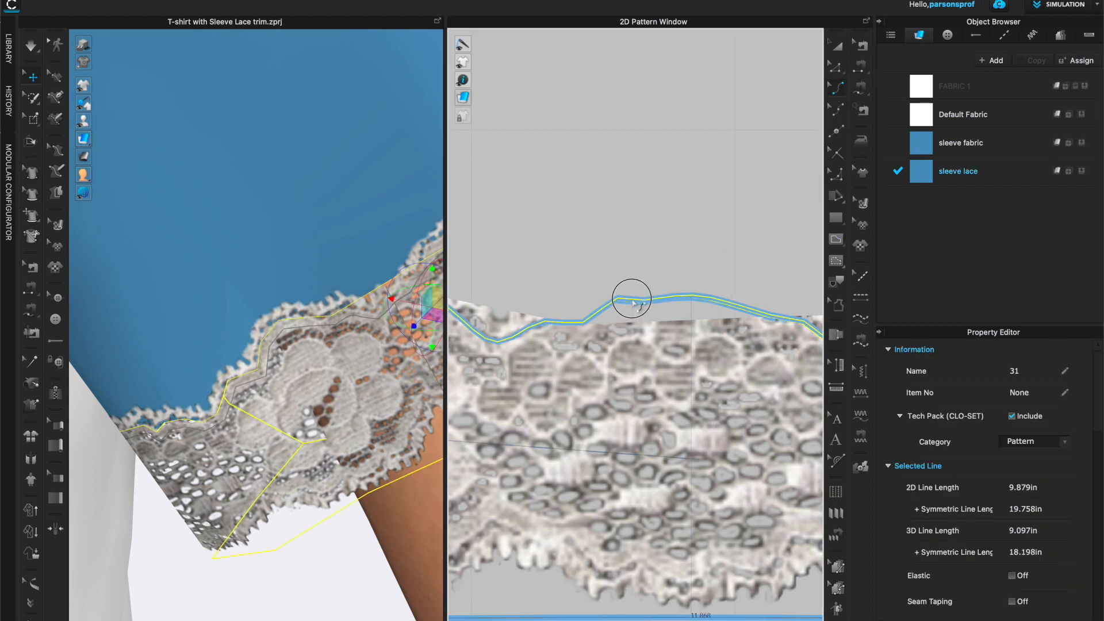
{"action": "left_click_drag", "start_coordinate": [650, 298], "coordinate": [648, 299]}
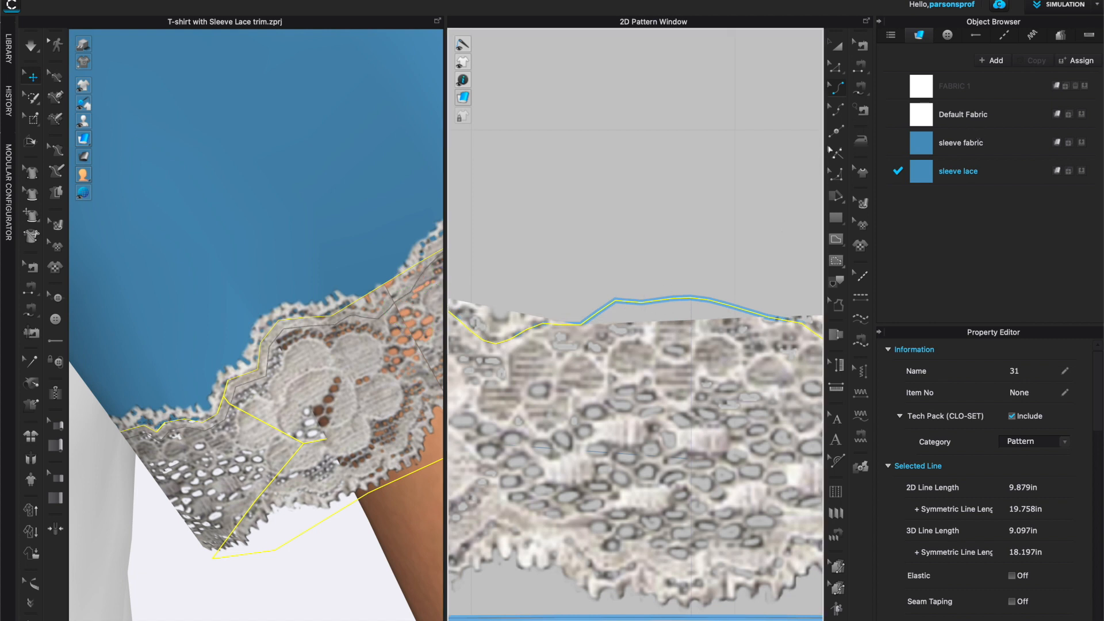
{"action": "left_click", "coordinate": [837, 135]}
{"action": "scroll", "coordinate": [698, 264], "scroll_direction": "down", "scroll_amount": 5}
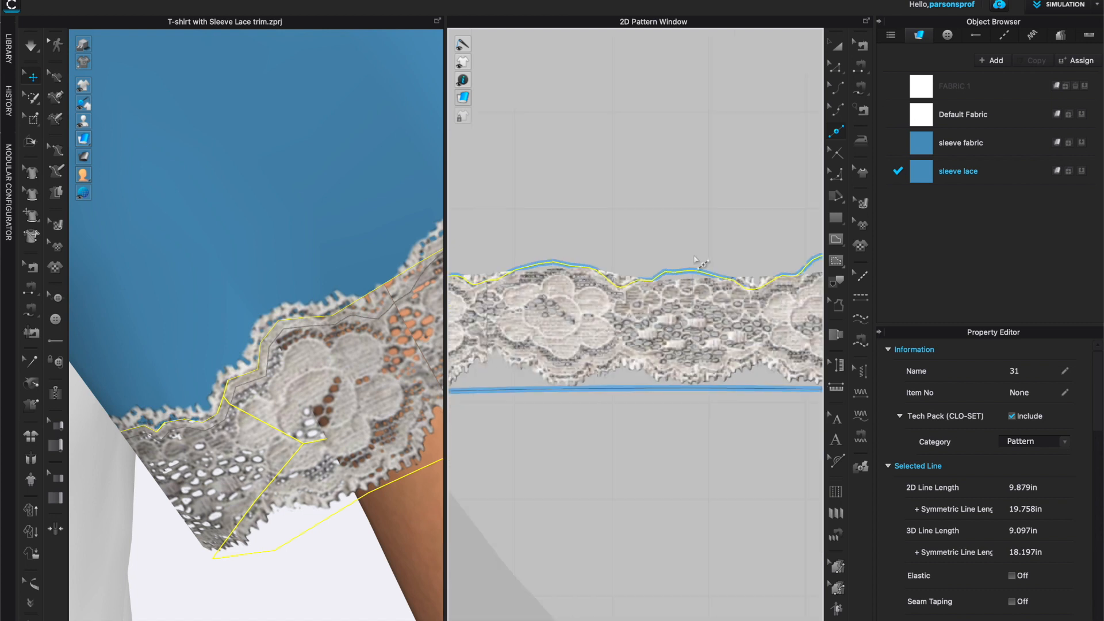
{"action": "left_click", "coordinate": [838, 47]}
{"action": "left_click", "coordinate": [564, 489]}
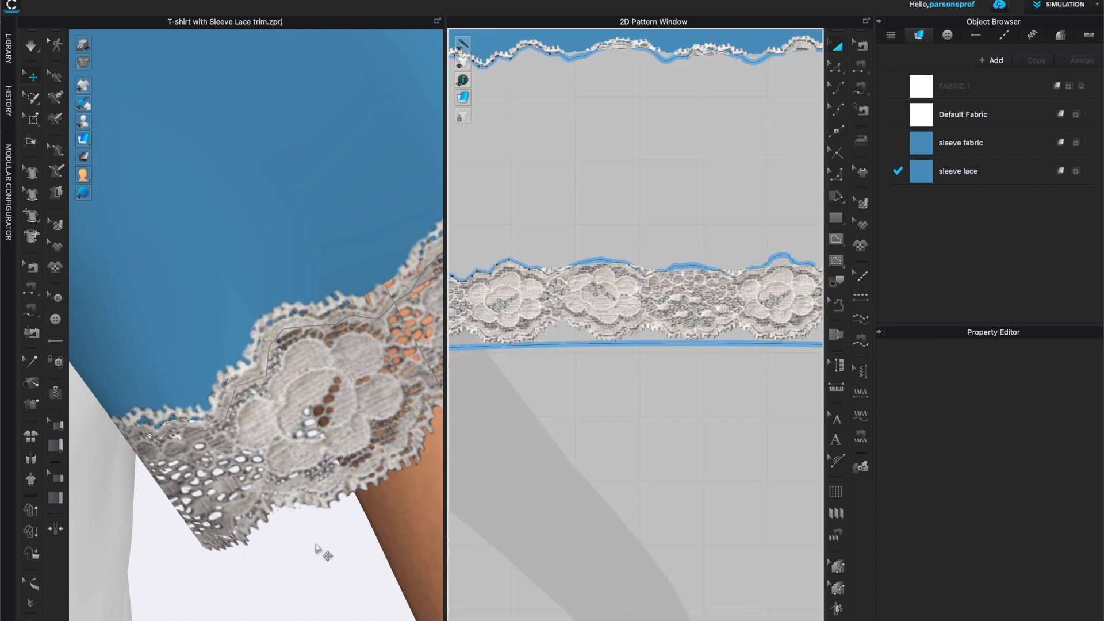
Reopen the lace topstitch's properties, change its stitch shape to Overlock and check it up close on the lace.
{"action": "scroll", "coordinate": [316, 539], "scroll_direction": "down", "scroll_amount": 5}
{"action": "scroll", "coordinate": [316, 538], "scroll_direction": "up", "scroll_amount": 5}
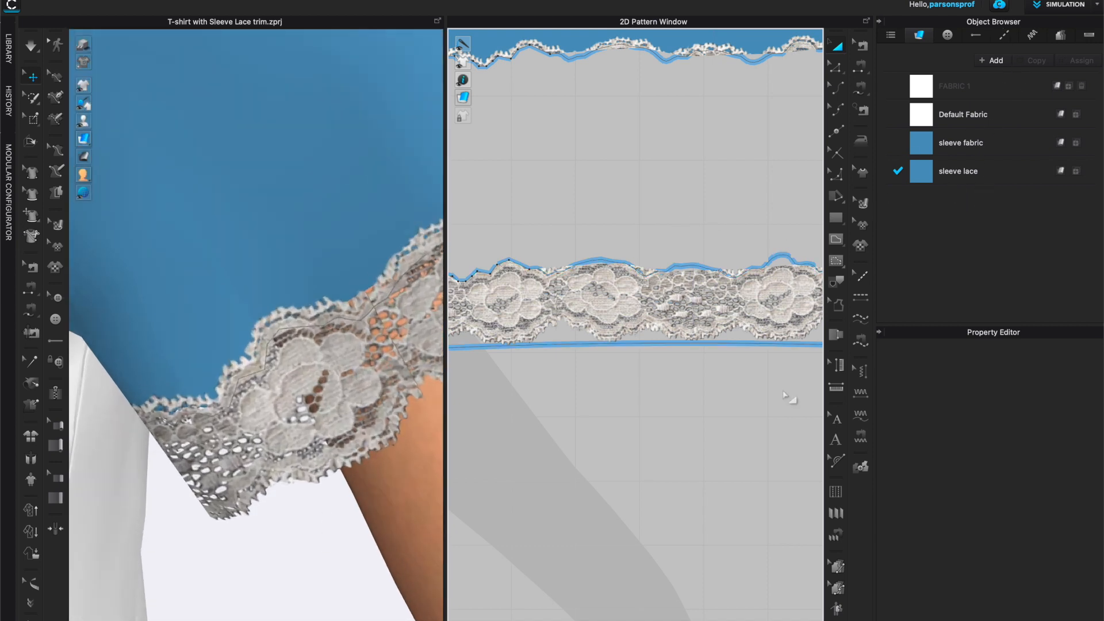
{"action": "left_click", "coordinate": [861, 340]}
{"action": "left_click", "coordinate": [861, 320]}
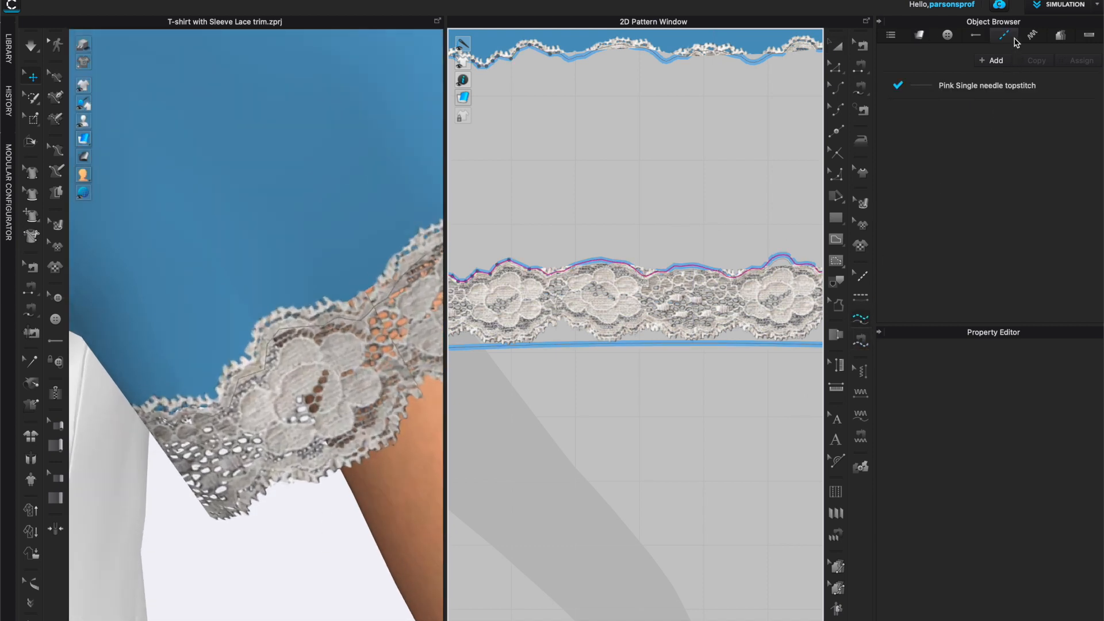
{"action": "left_click", "coordinate": [992, 85]}
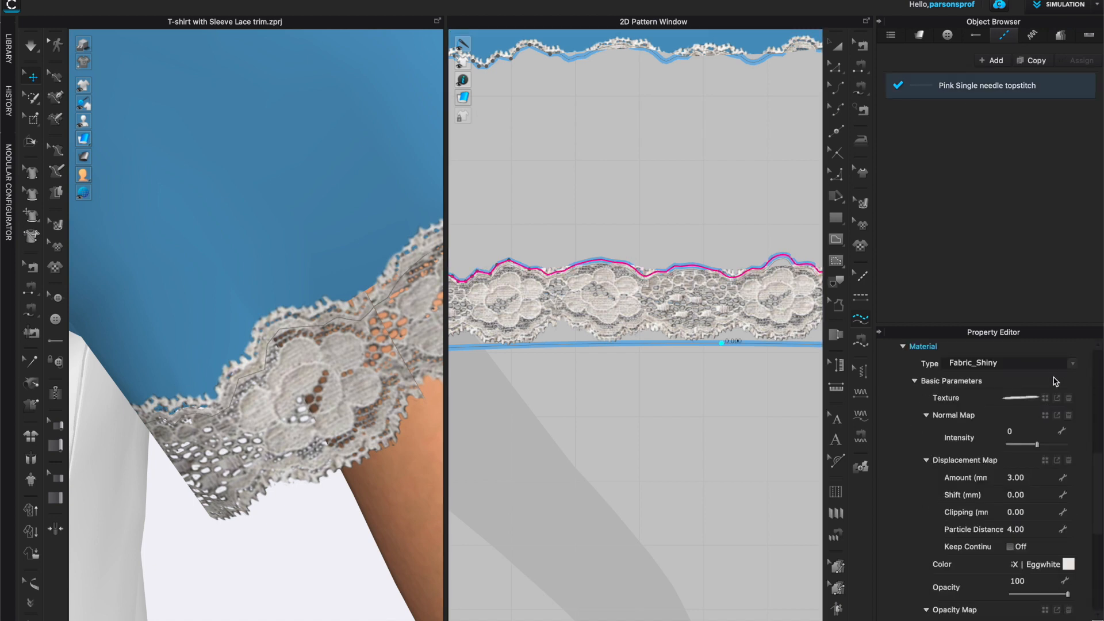
{"action": "left_click_drag", "start_coordinate": [1100, 471], "coordinate": [1100, 356]}
{"action": "left_click_drag", "start_coordinate": [1101, 411], "coordinate": [1100, 461]}
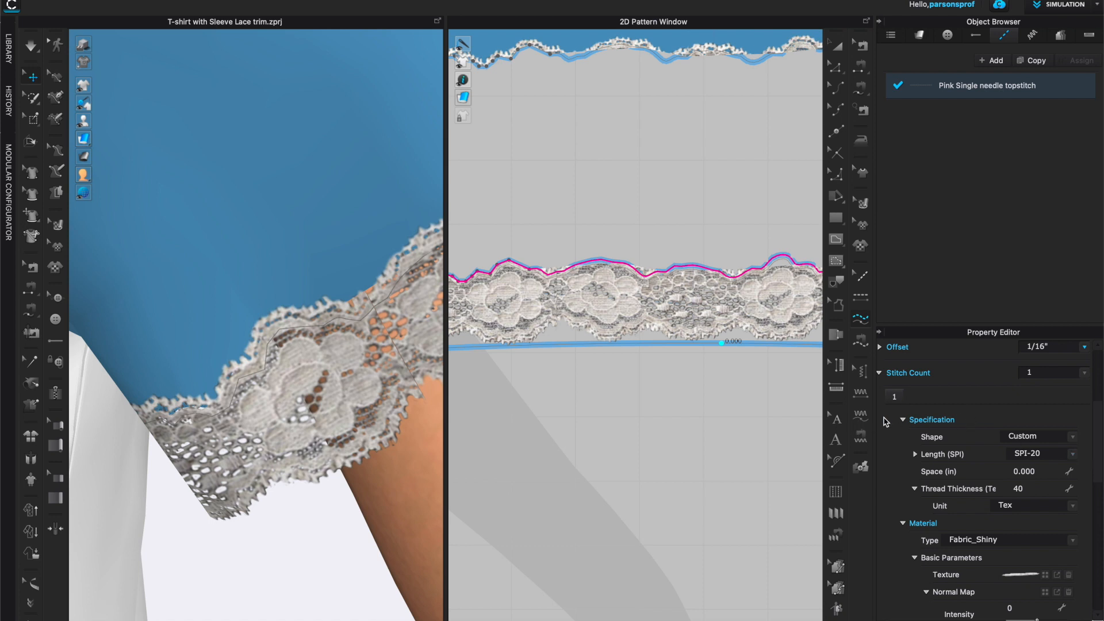
{"action": "left_click", "coordinate": [1073, 437]}
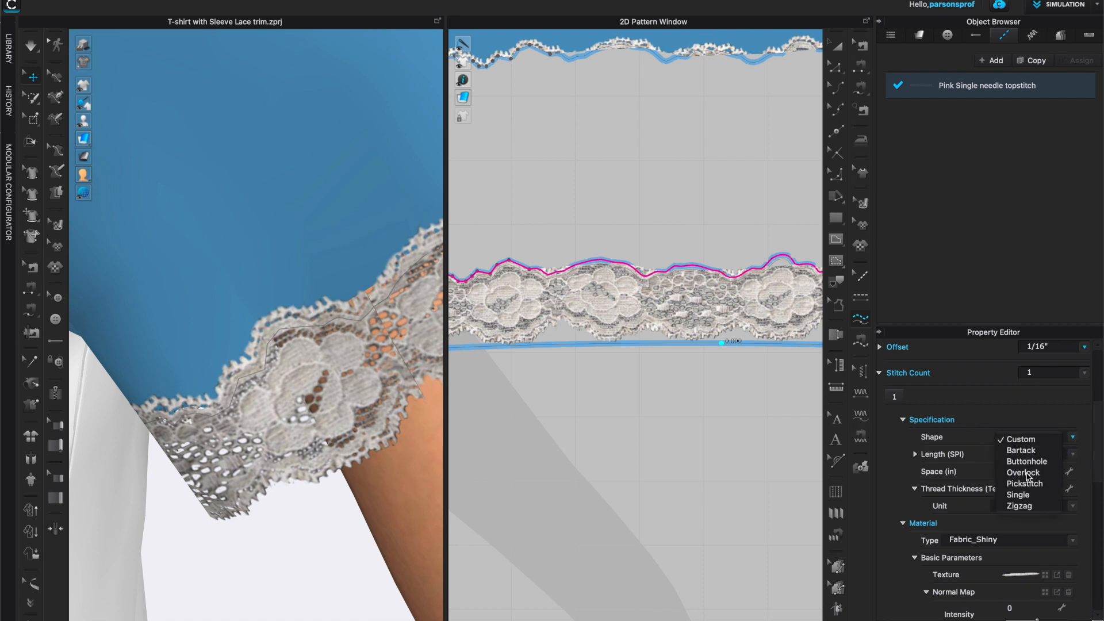
{"action": "left_click", "coordinate": [1023, 473]}
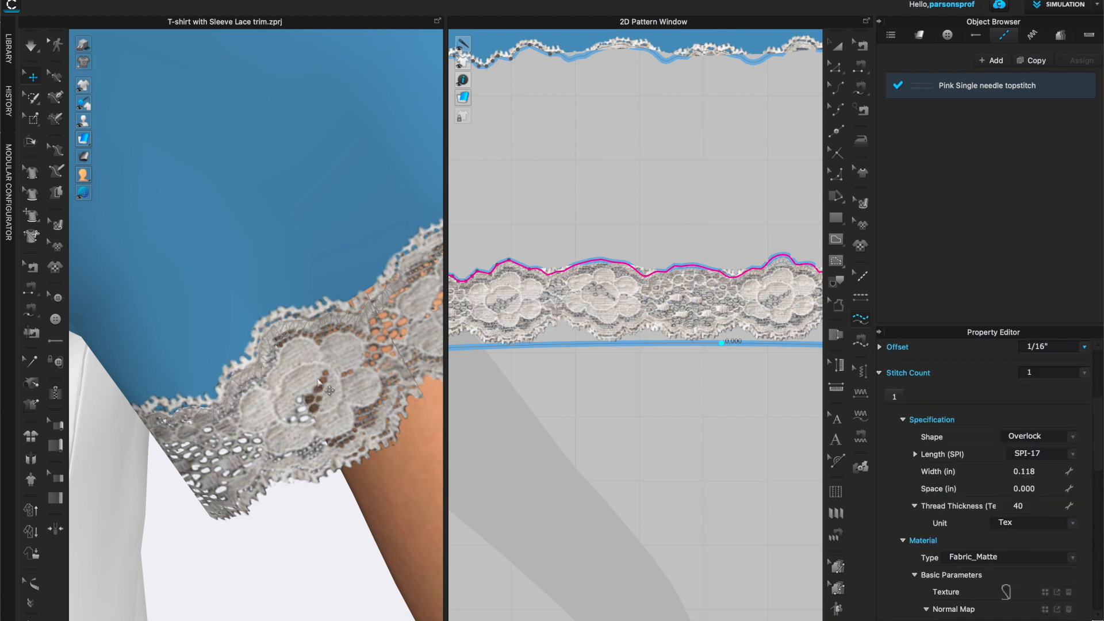
{"action": "scroll", "coordinate": [313, 374], "scroll_direction": "up", "scroll_amount": 5}
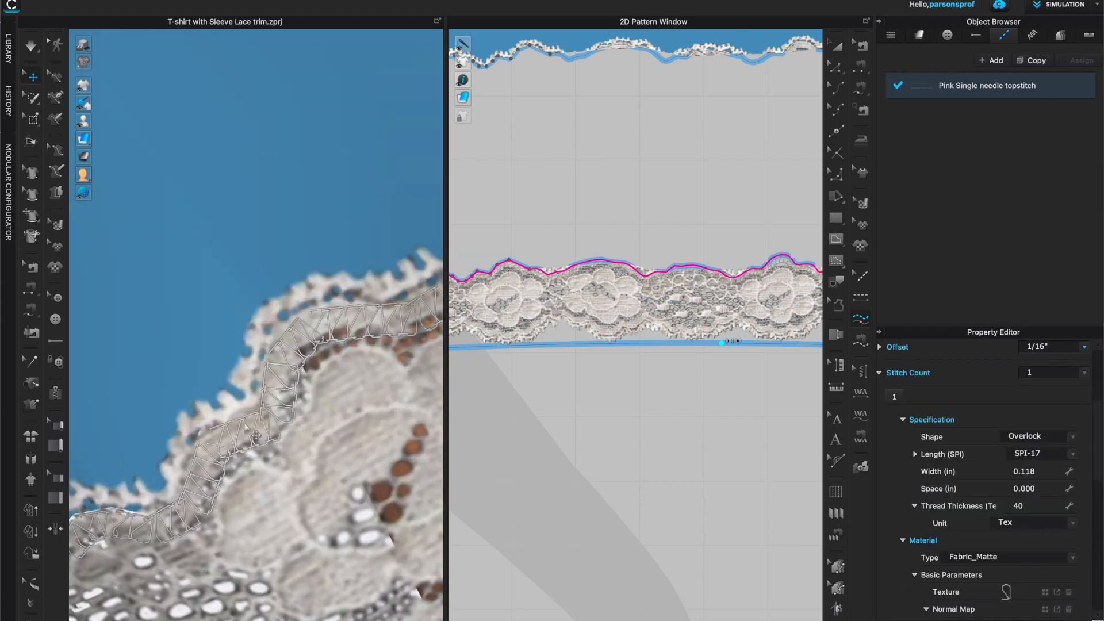
Set the overlock stitch's material colour to Party Pink from the Pantone polyester palette.
{"action": "left_click_drag", "start_coordinate": [1099, 452], "coordinate": [1096, 518]}
{"action": "left_click", "coordinate": [1069, 520]}
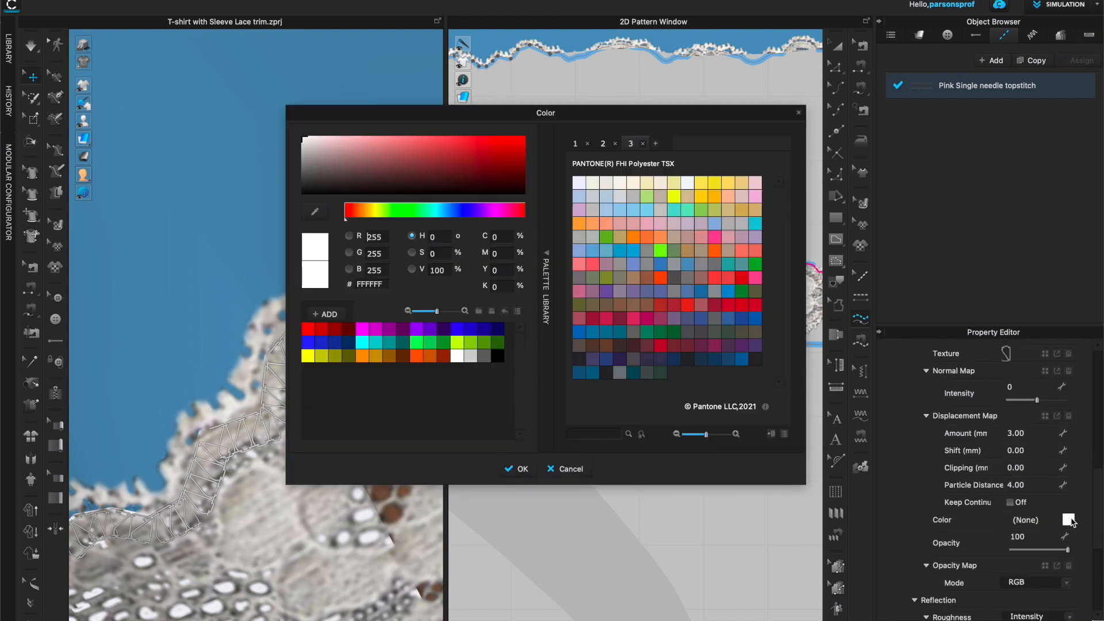
{"action": "left_click", "coordinate": [749, 200]}
{"action": "left_click", "coordinate": [521, 469]}
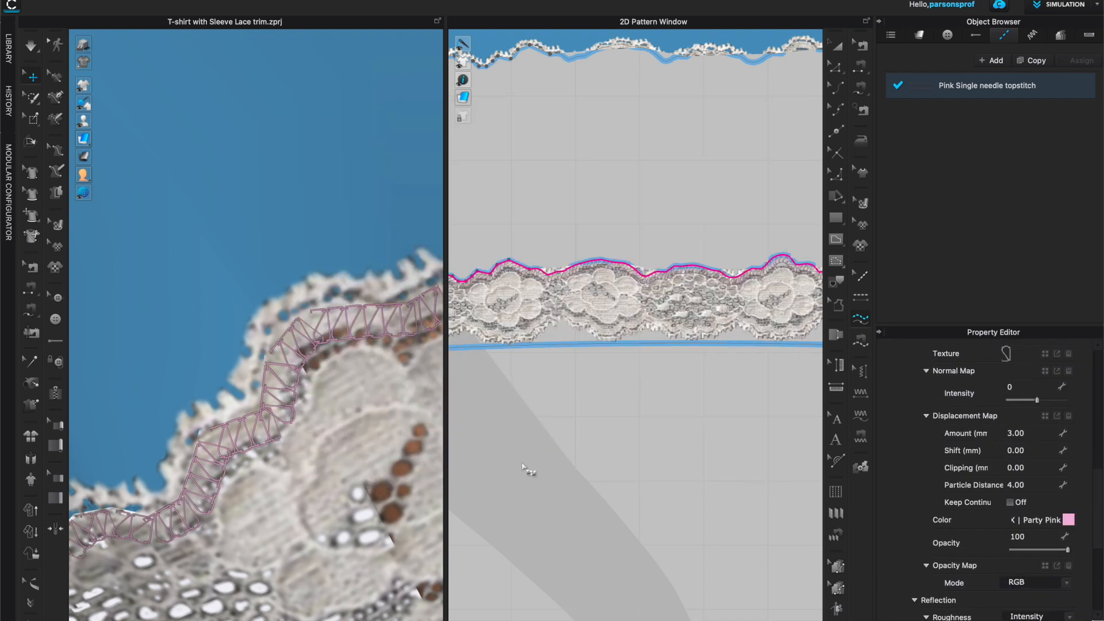
Examine the pink overlock stitch on the sleeve lace close up and from farther away, and review its thickness and material properties.
{"action": "scroll", "coordinate": [360, 415], "scroll_direction": "down", "scroll_amount": 3}
{"action": "scroll", "coordinate": [359, 412], "scroll_direction": "down", "scroll_amount": 5}
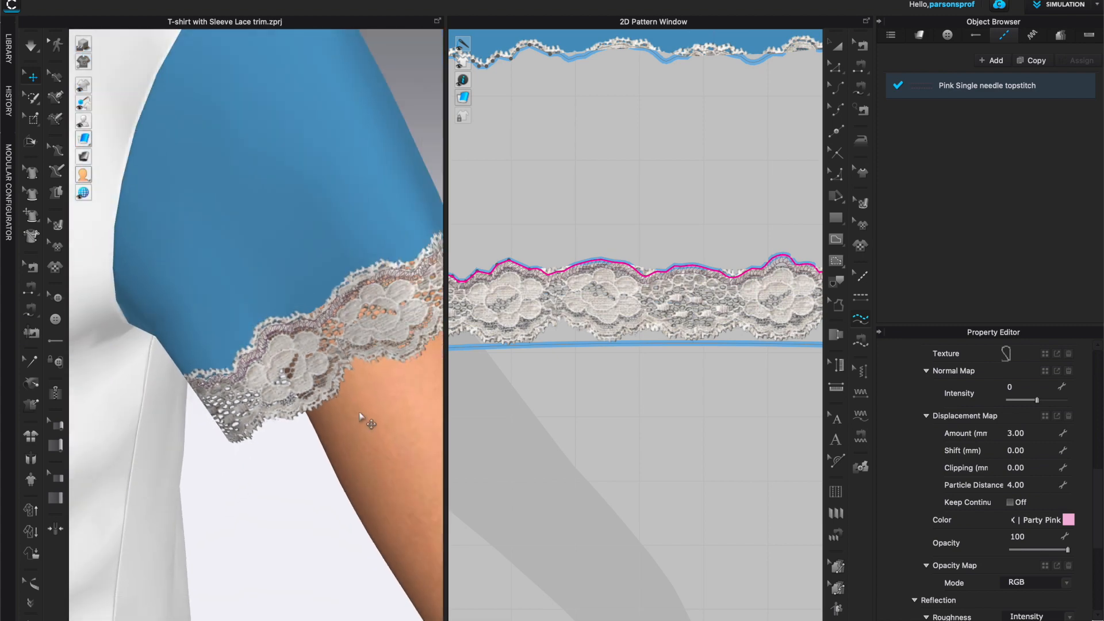
{"action": "scroll", "coordinate": [359, 412], "scroll_direction": "up", "scroll_amount": 5}
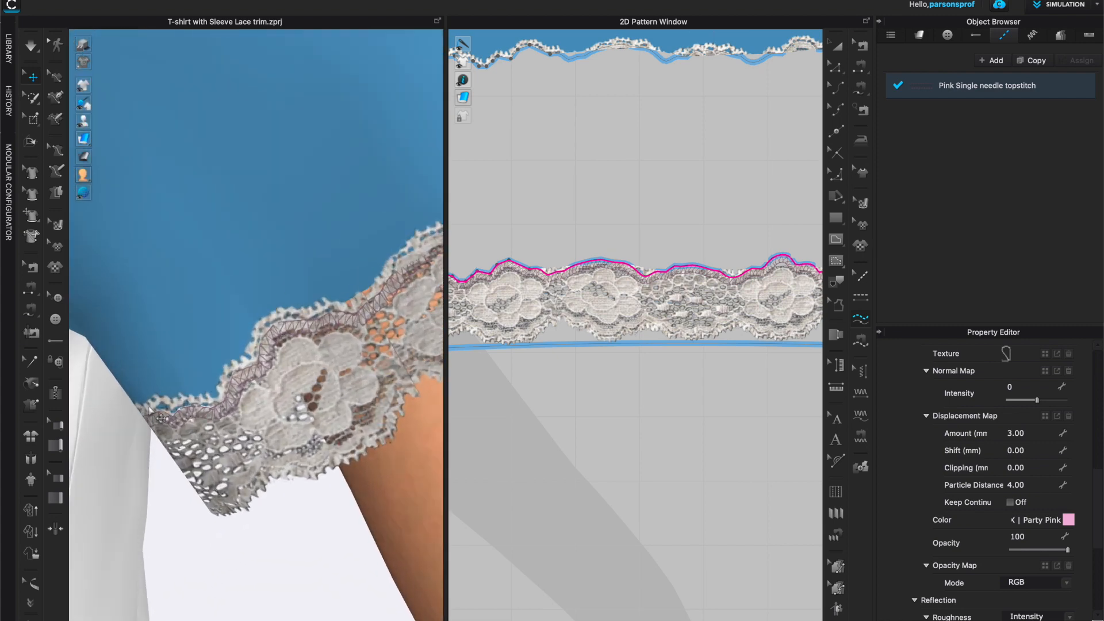
{"action": "scroll", "coordinate": [355, 358], "scroll_direction": "up", "scroll_amount": 2}
{"action": "scroll", "coordinate": [355, 358], "scroll_direction": "up", "scroll_amount": 2}
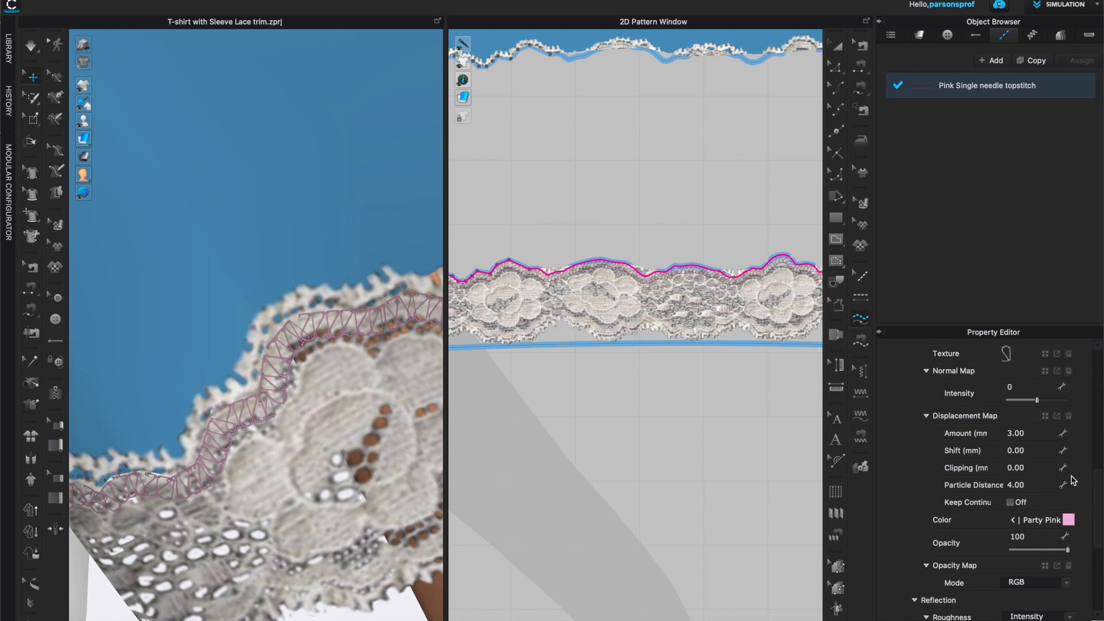
{"action": "left_click_drag", "start_coordinate": [1100, 526], "coordinate": [1099, 463]}
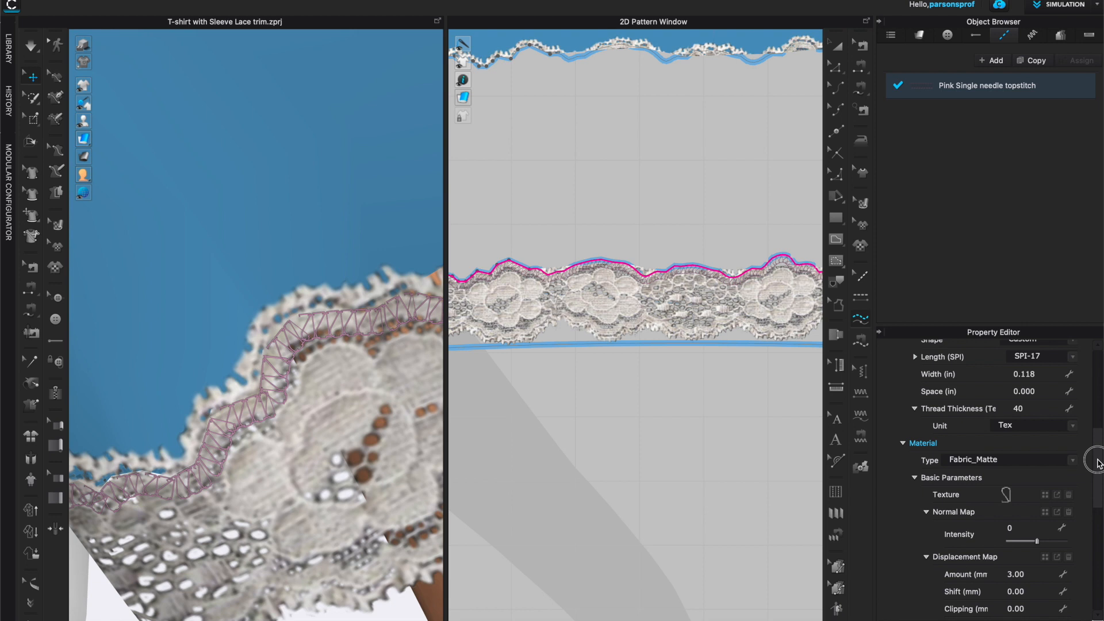
{"action": "scroll", "coordinate": [1099, 463], "scroll_direction": "down", "scroll_amount": 3}
{"action": "scroll", "coordinate": [324, 424], "scroll_direction": "down", "scroll_amount": 2}
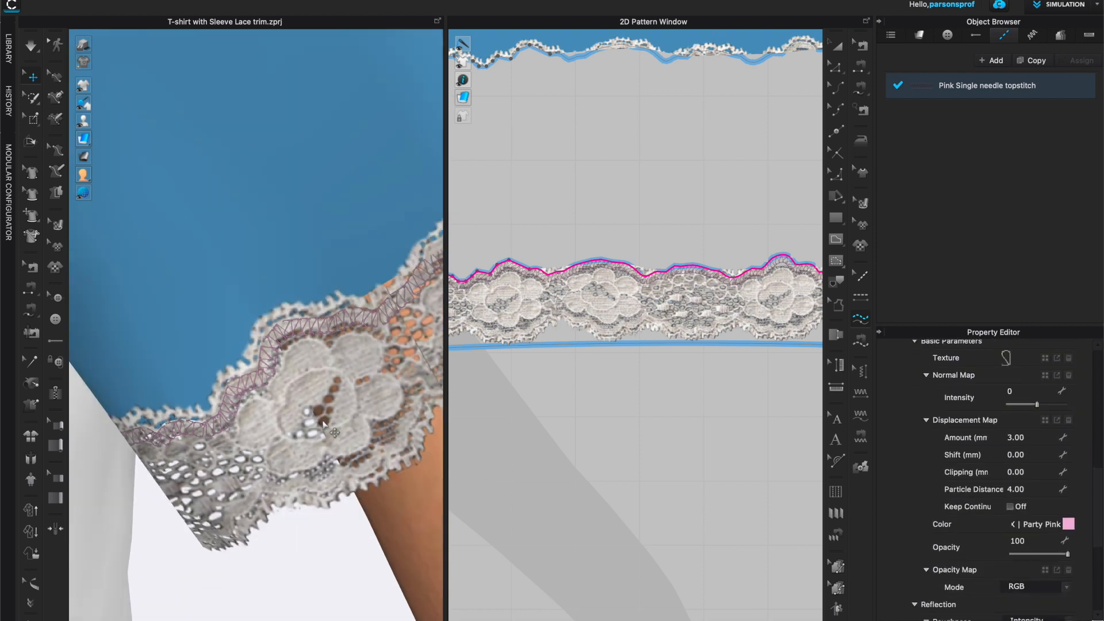
{"action": "scroll", "coordinate": [323, 422], "scroll_direction": "down", "scroll_amount": 5}
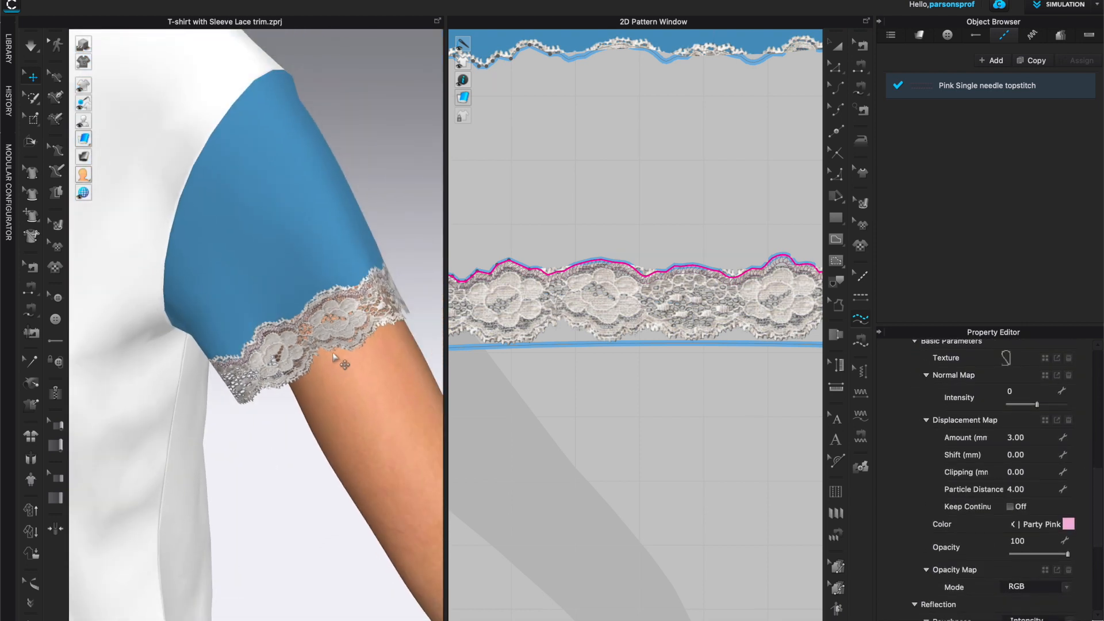
{"action": "scroll", "coordinate": [357, 363], "scroll_direction": "up", "scroll_amount": 3}
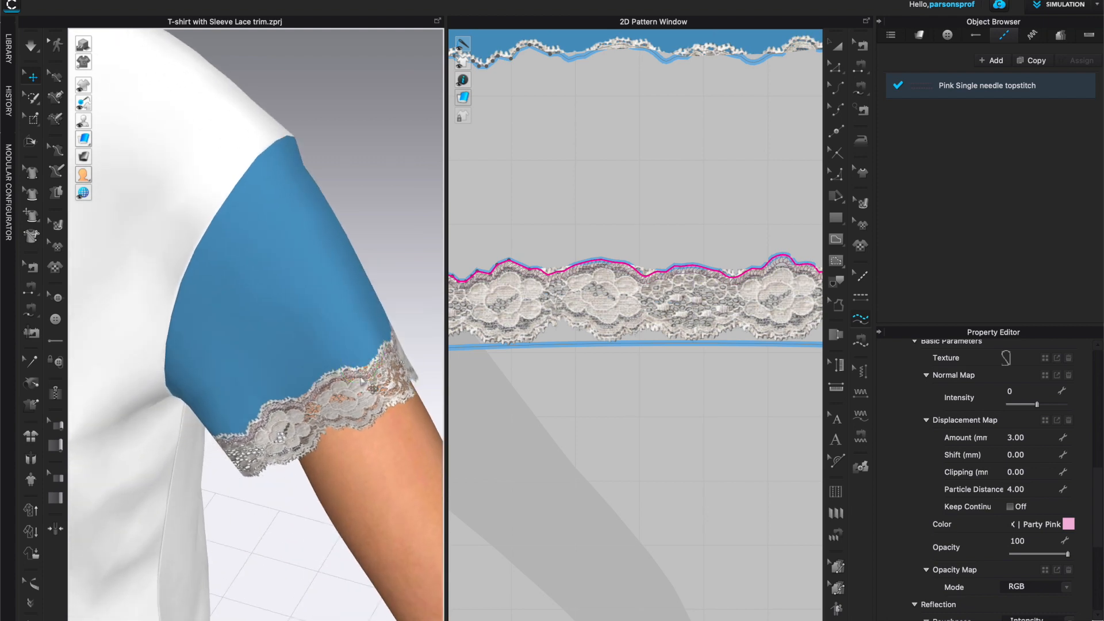
{"action": "scroll", "coordinate": [361, 381], "scroll_direction": "up", "scroll_amount": 4}
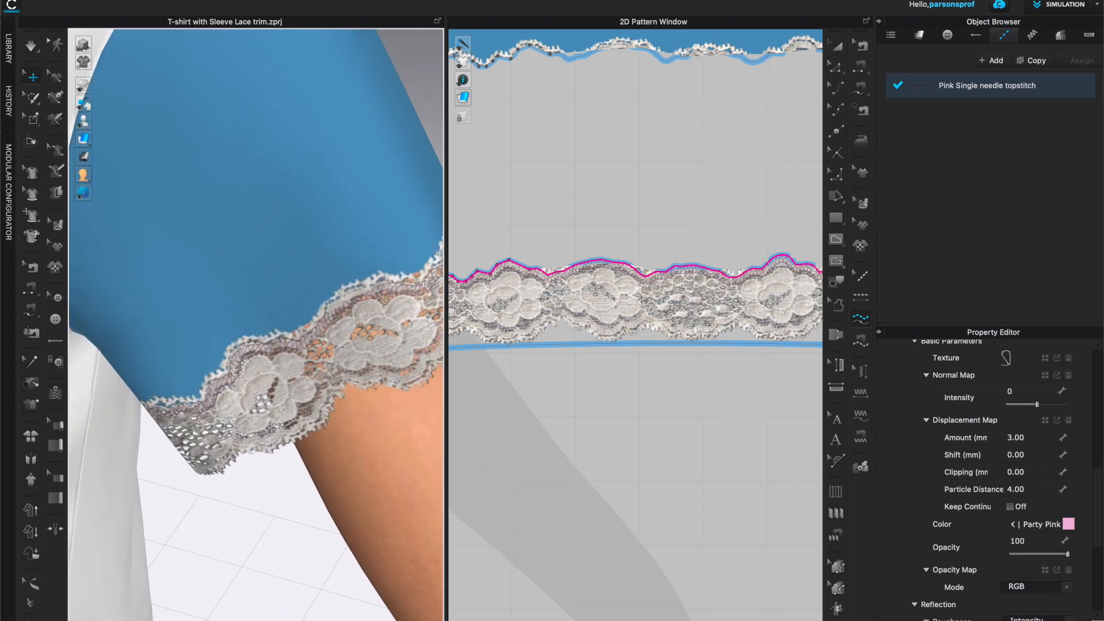
{"action": "left_click", "coordinate": [878, 22]}
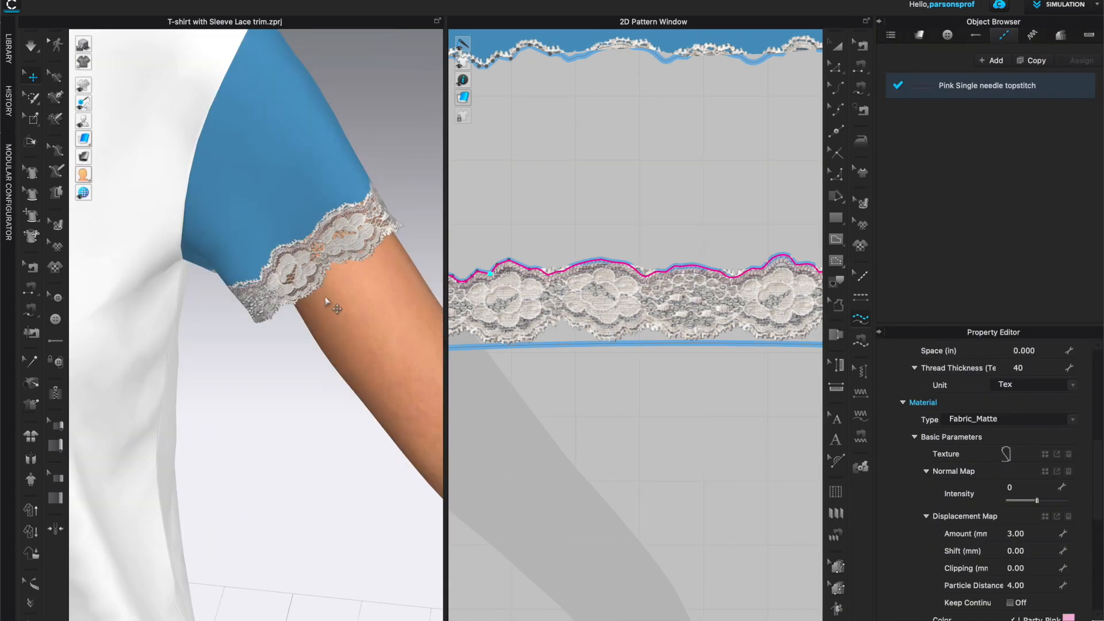
{"action": "scroll", "coordinate": [329, 316], "scroll_direction": "up", "scroll_amount": 3}
{"action": "middle_click_drag", "start_coordinate": [323, 334], "coordinate": [311, 391]}
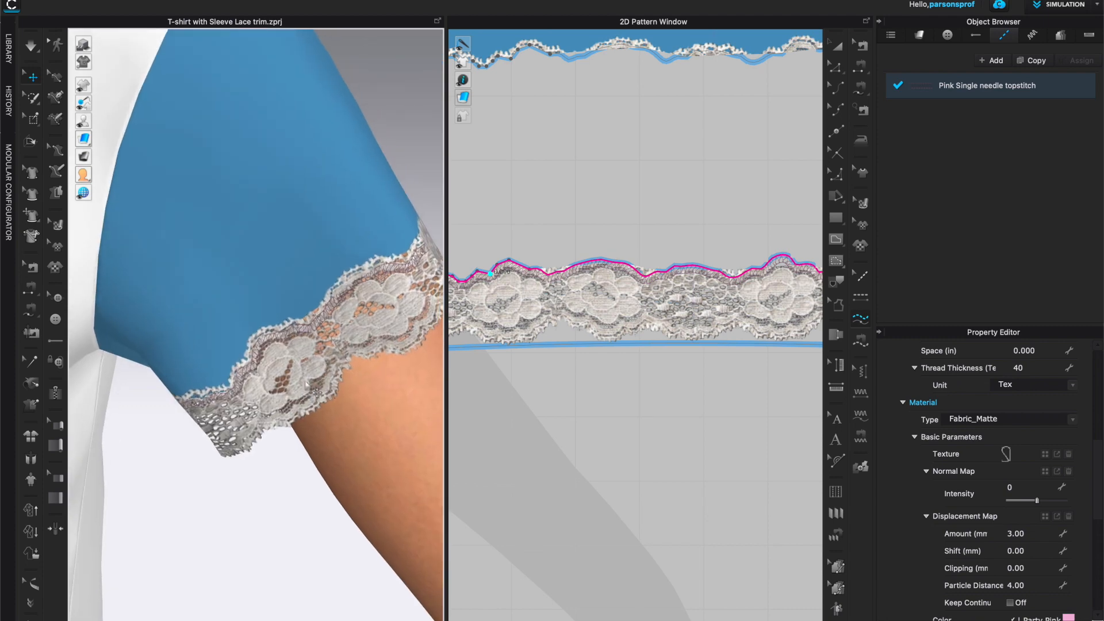
Collapse the Object Browser and Property Editor, give the 3D garment view the full workspace, and inspect the lace-trimmed sleeve hem.
{"action": "left_click", "coordinate": [878, 23]}
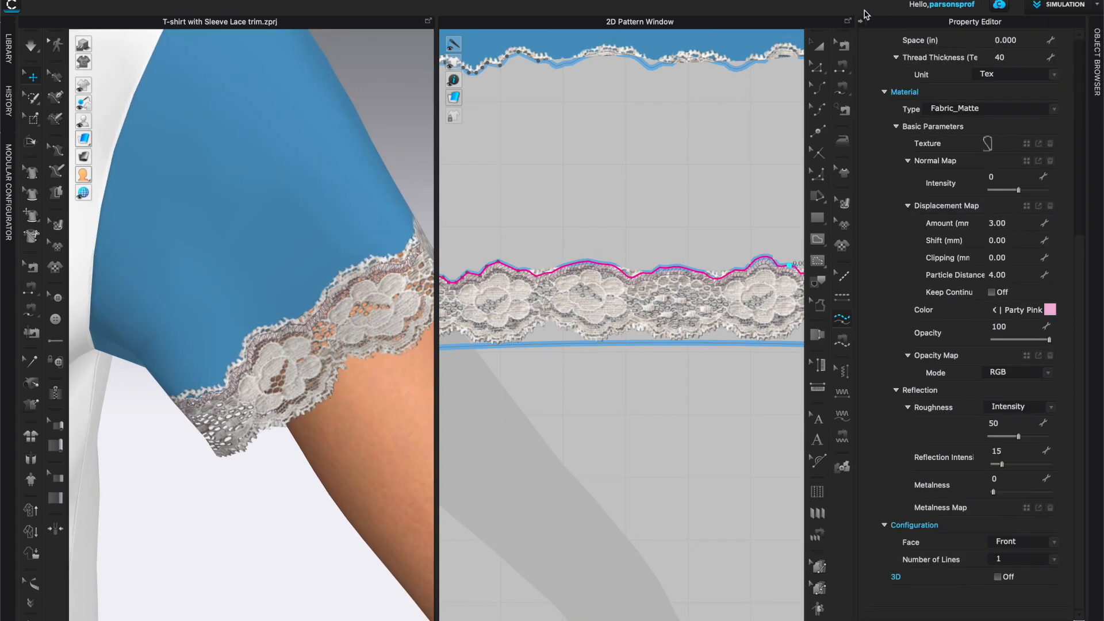
{"action": "left_click", "coordinate": [863, 23]}
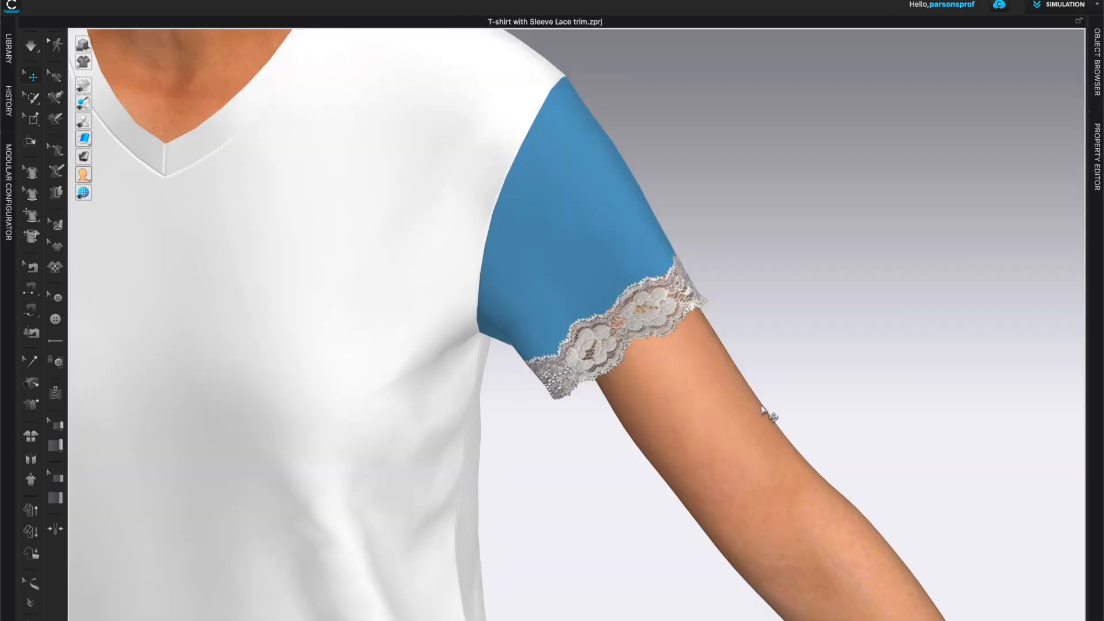
{"action": "scroll", "coordinate": [811, 415], "scroll_direction": "up", "scroll_amount": 2}
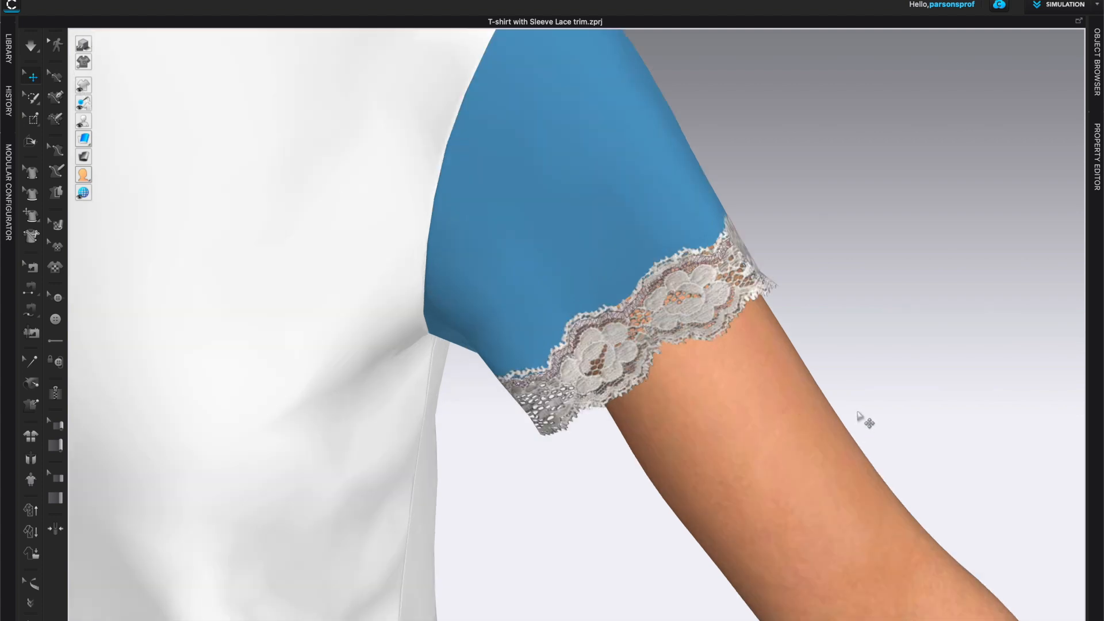
{"action": "scroll", "coordinate": [845, 429], "scroll_direction": "up", "scroll_amount": 2}
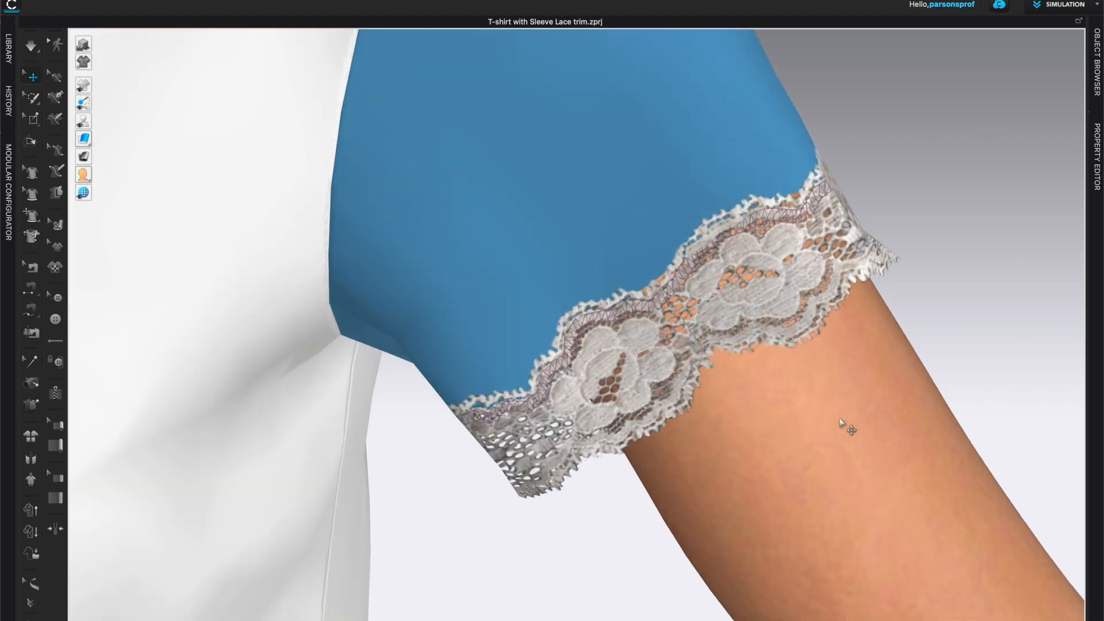